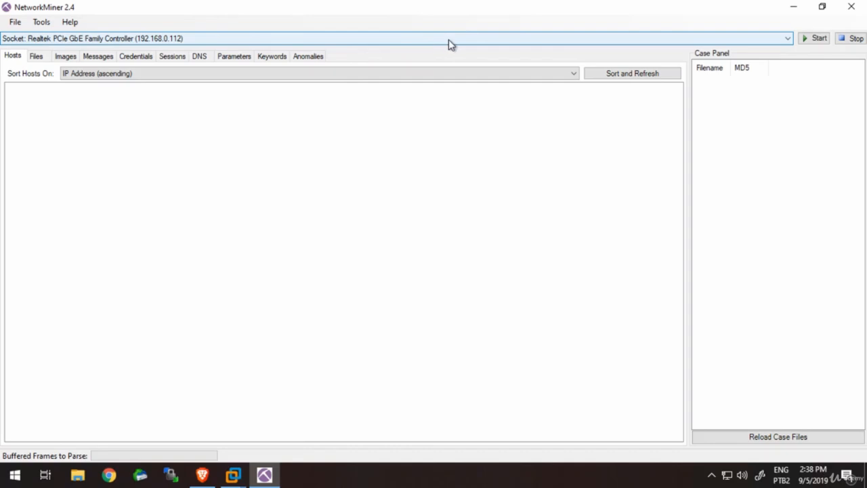
- Start a live capture on the Realtek PCIe GbE Family Controller adapter (192.168.0.112)
click(449, 40)
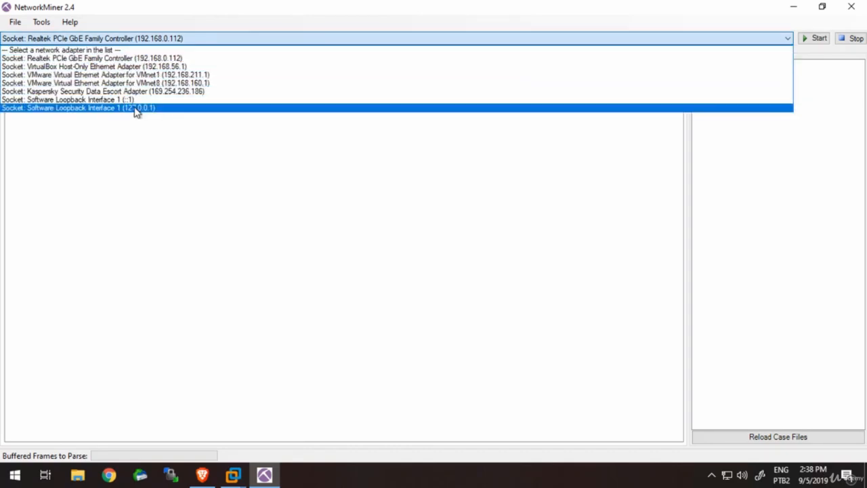
click(124, 60)
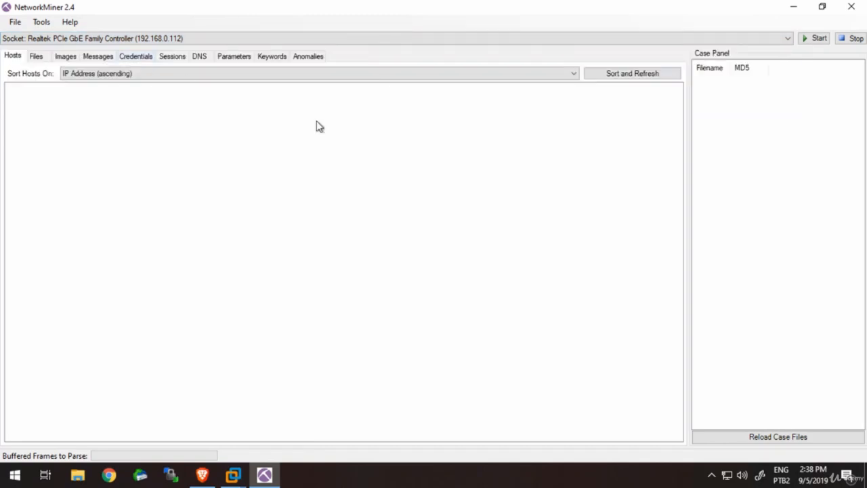
click(816, 39)
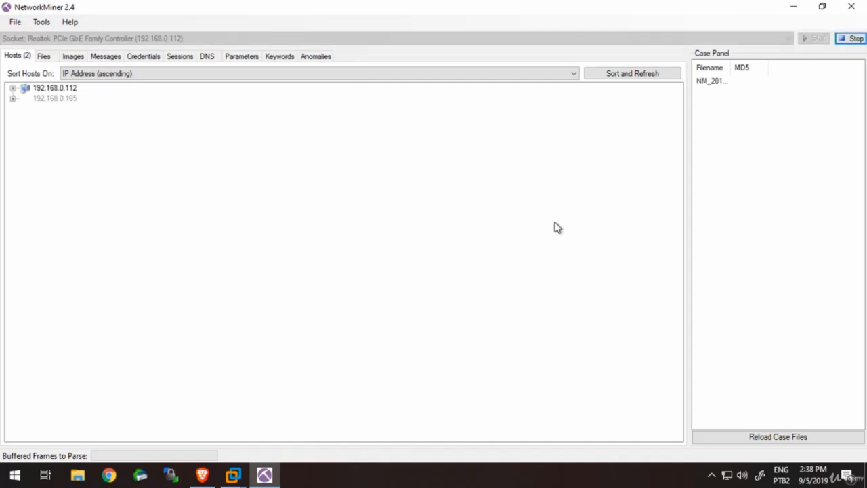
- Expand the hosts 192.168.0.165 and 192.168.0.112 to inspect their packet and session details
click(14, 100)
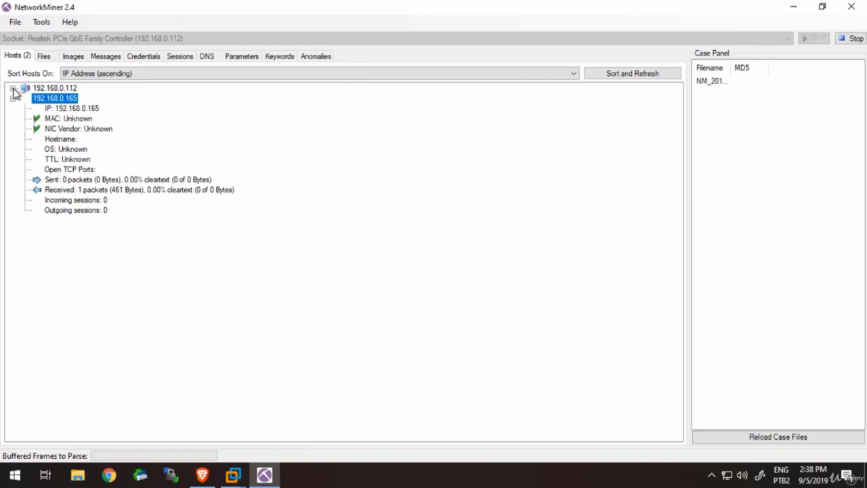
click(70, 89)
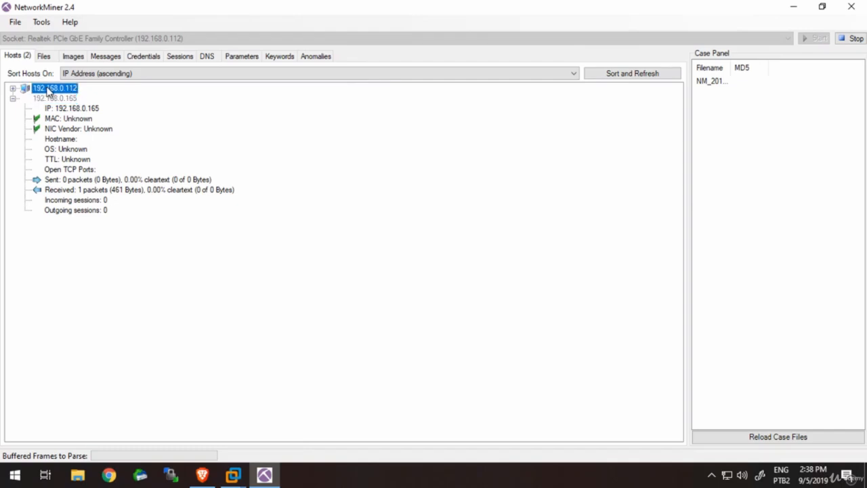
click(13, 88)
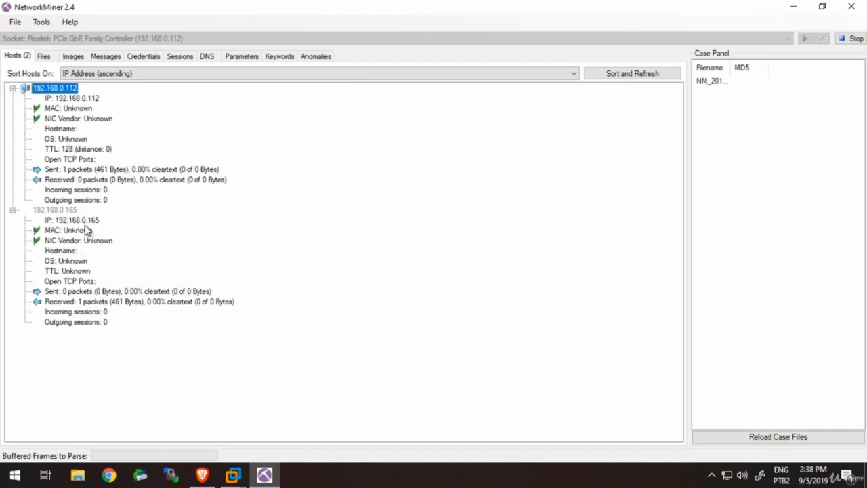
click(148, 313)
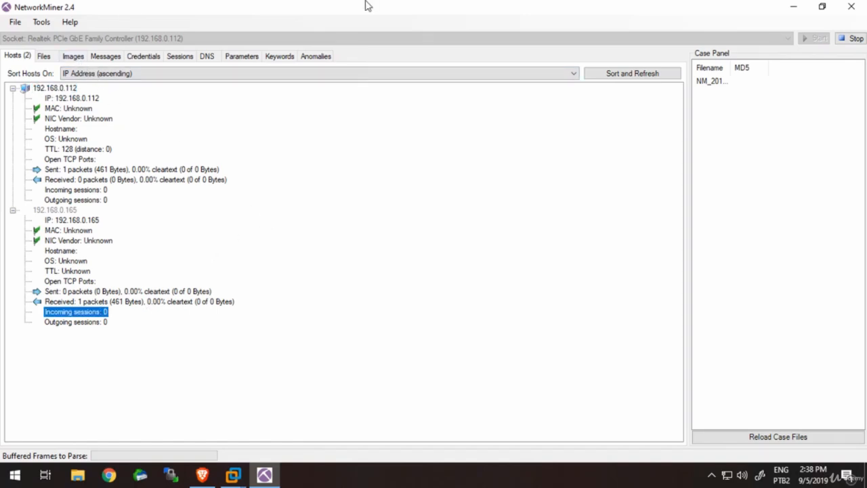
- Examine the captured files, images, messages, credentials, sessions, DNS and parameters for extracted data
click(47, 59)
click(74, 59)
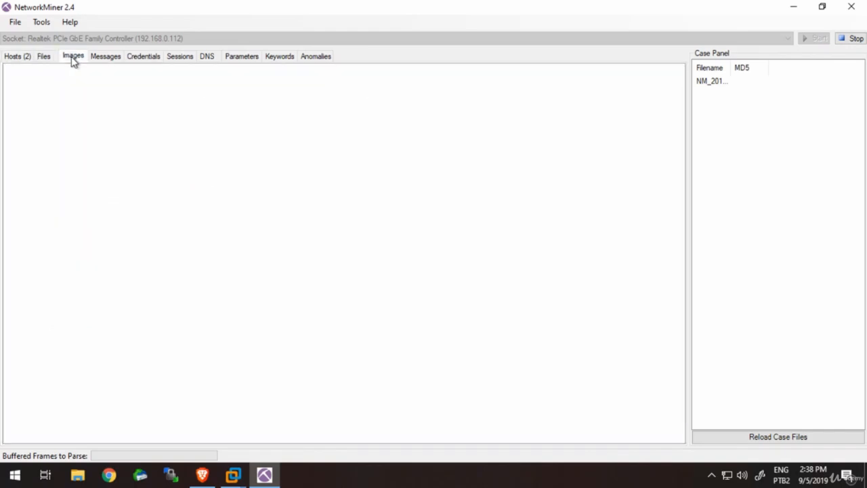
click(105, 59)
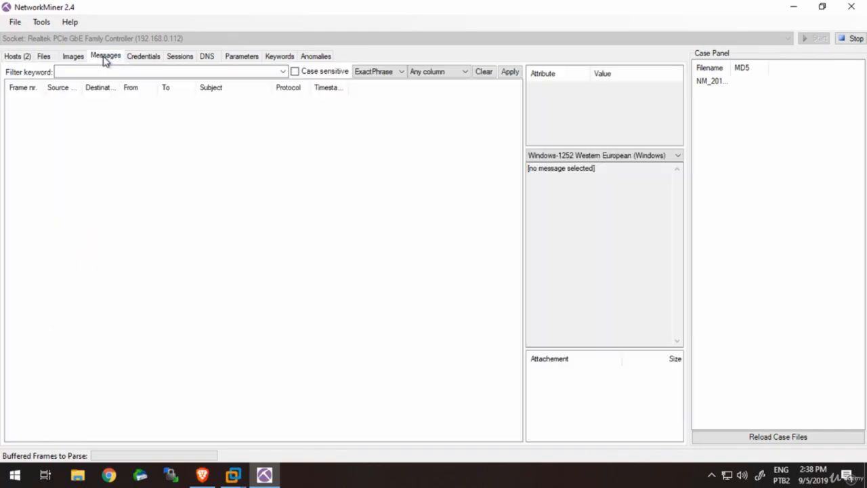
click(143, 58)
click(189, 60)
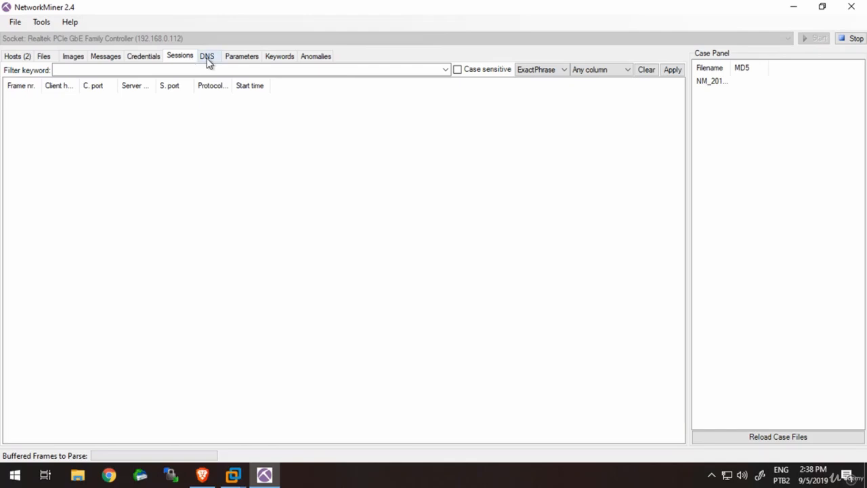
click(208, 59)
click(249, 60)
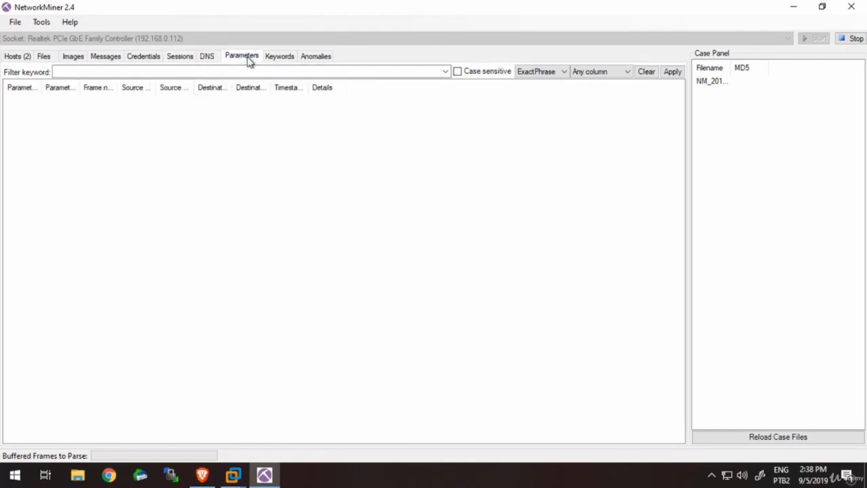
click(75, 57)
- Switch to the Brave browser, reload the tsltp.jpeg image page to generate traffic, and return to NetworkMiner
click(203, 475)
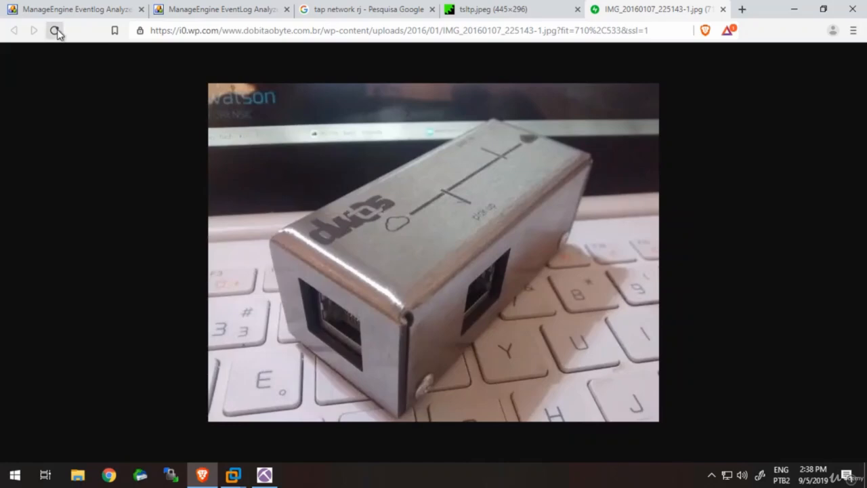
click(559, 17)
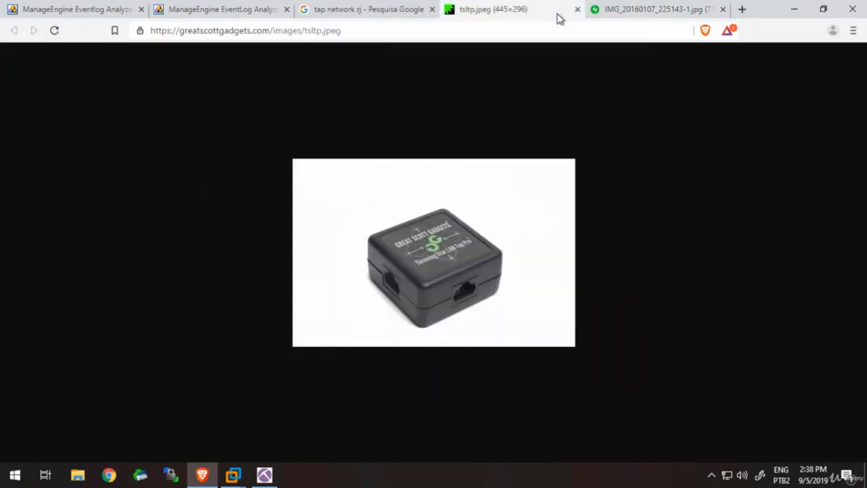
click(54, 30)
click(798, 10)
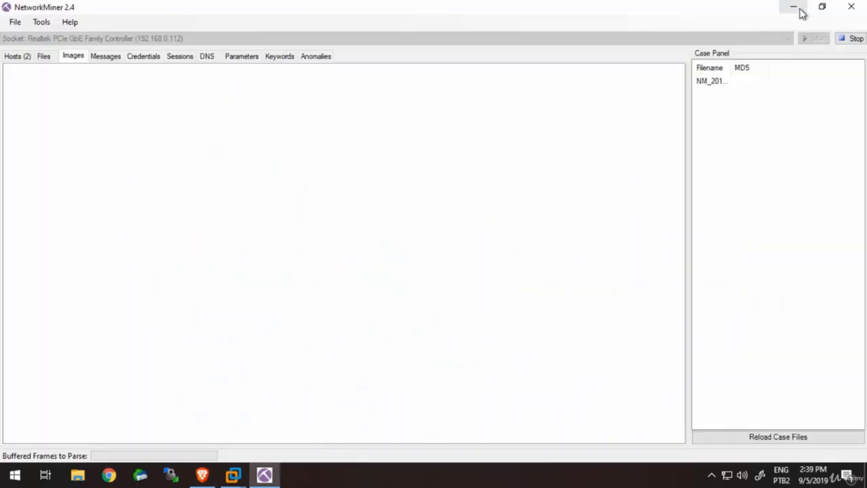
- Check the messages, files, images, credentials, sessions and hosts again for newly captured traffic
click(107, 56)
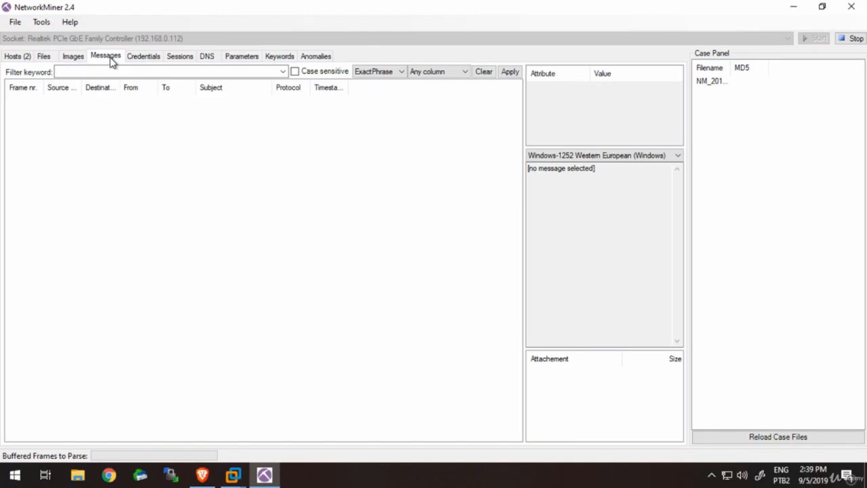
click(45, 57)
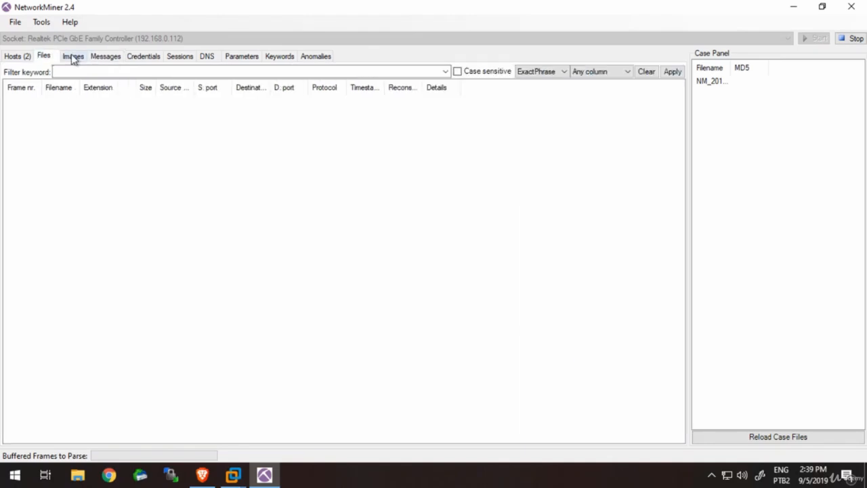
click(73, 58)
click(146, 57)
click(183, 61)
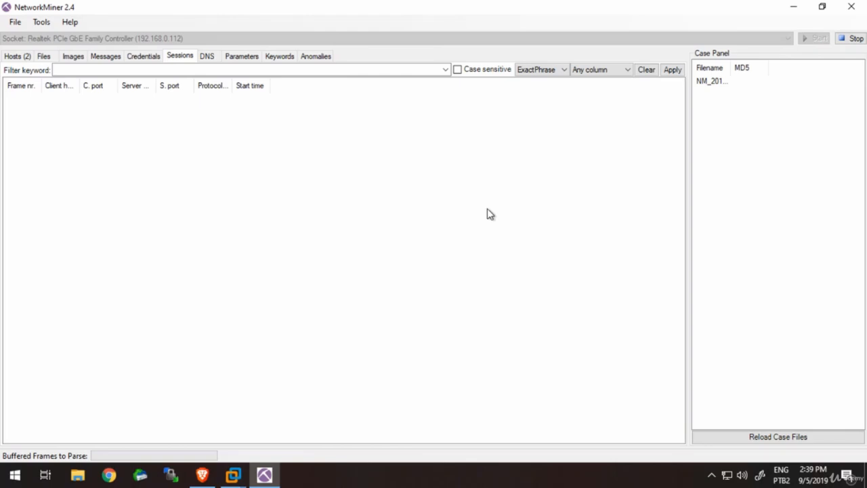
click(16, 56)
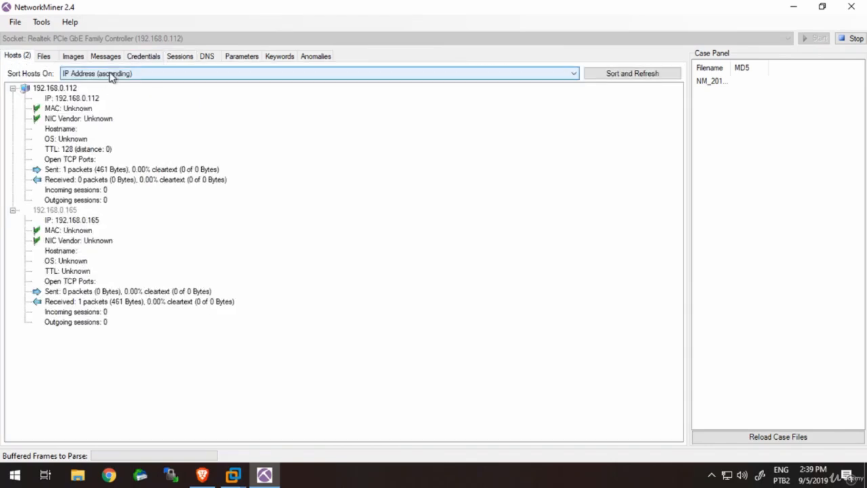
click(80, 58)
click(14, 57)
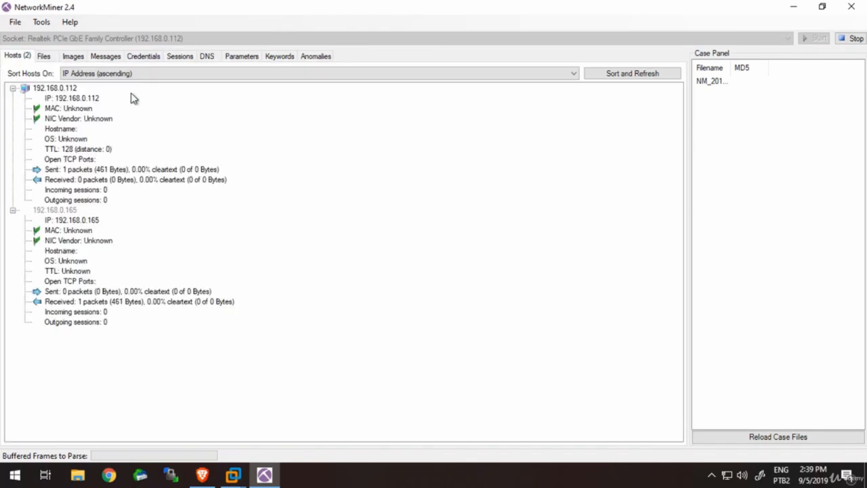
- View the host sorting options without changing them, and recheck the captured credentials, messages and images
click(152, 75)
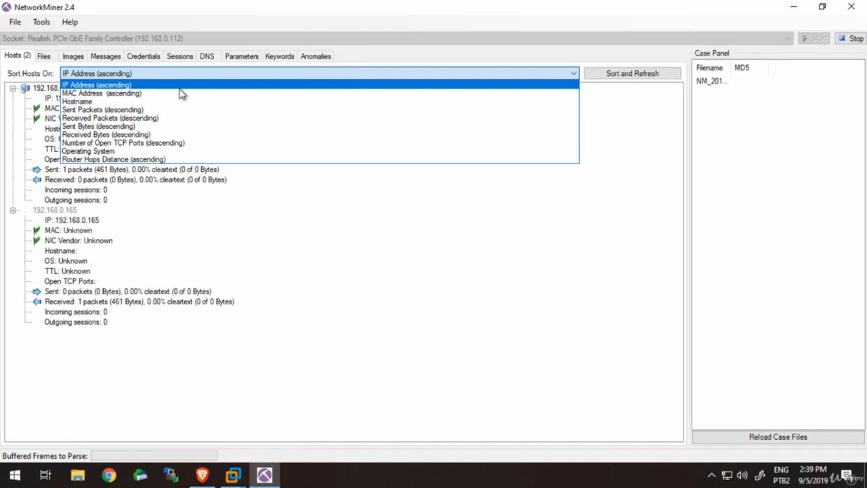
click(325, 339)
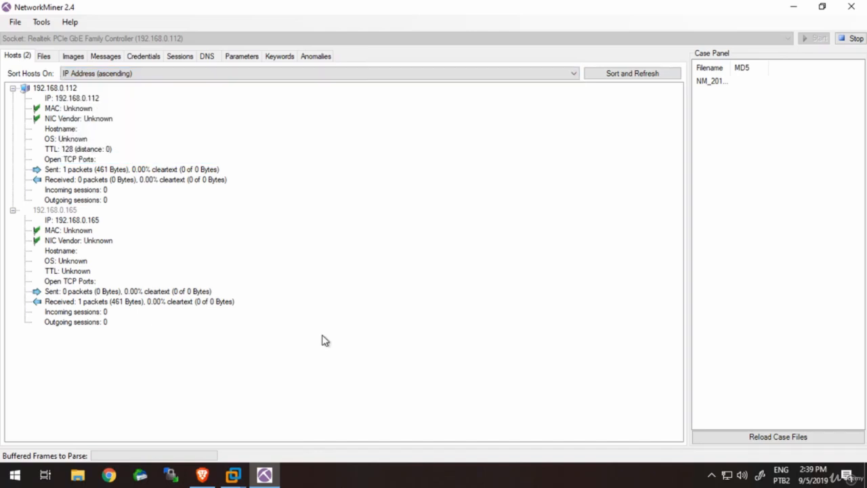
click(142, 58)
click(115, 61)
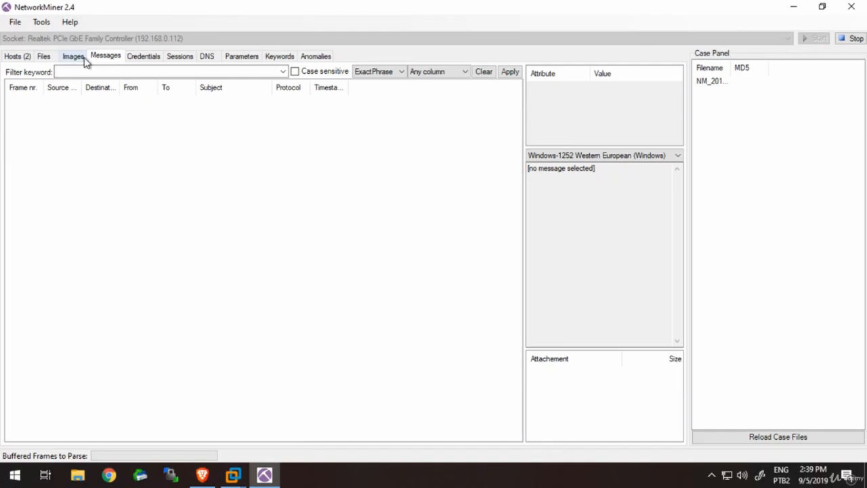
click(85, 59)
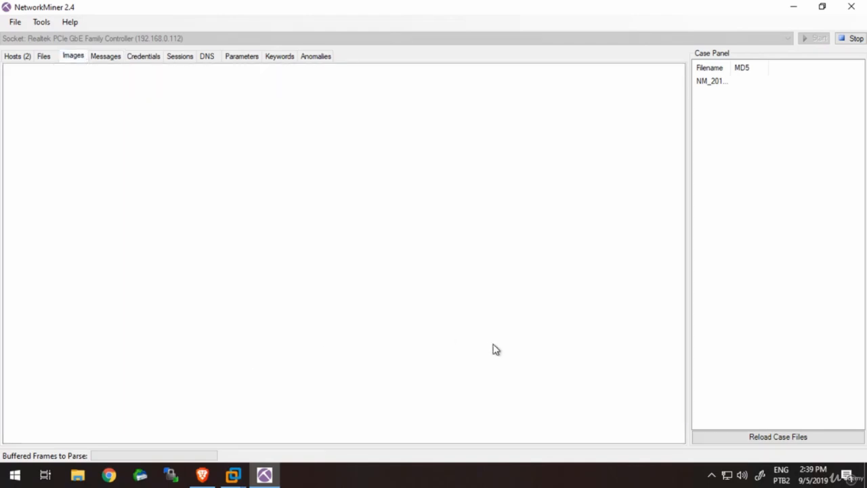
- Stop the live capture and review the Files, Messages and Images results
click(855, 38)
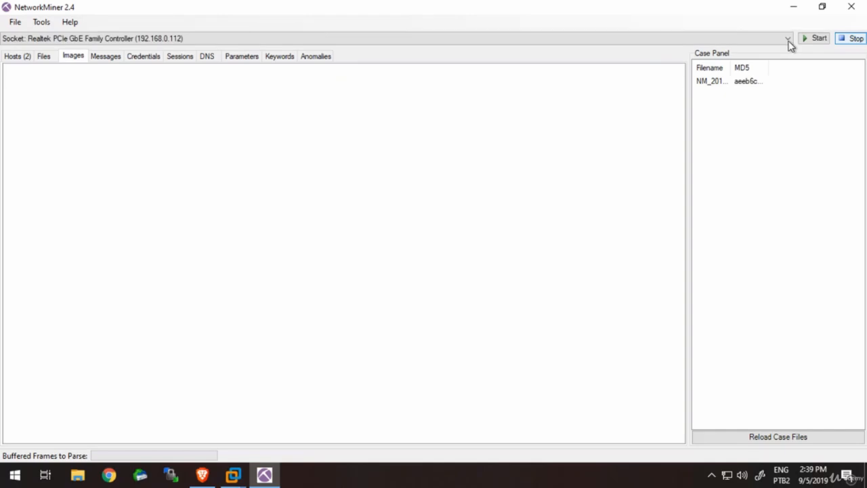
click(43, 56)
click(109, 57)
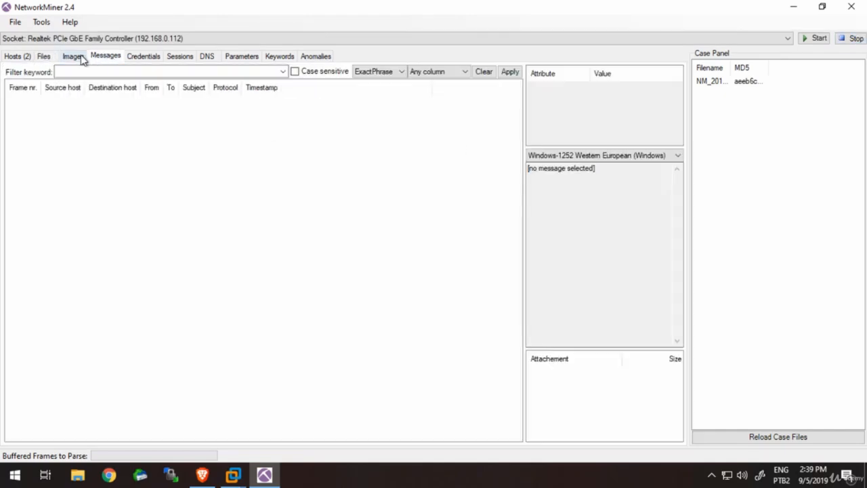
click(75, 57)
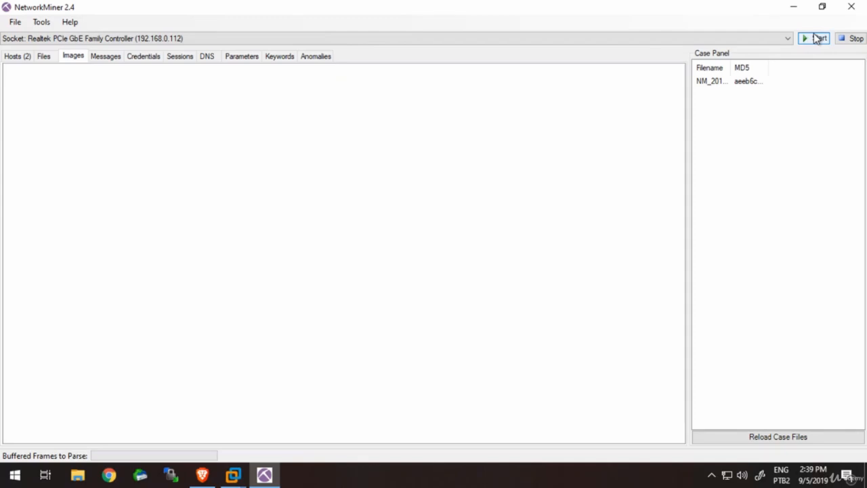
- Start a new capture on the same adapter and reload the EventLog Analyzer error page in Brave, accepting the form resubmission
click(737, 84)
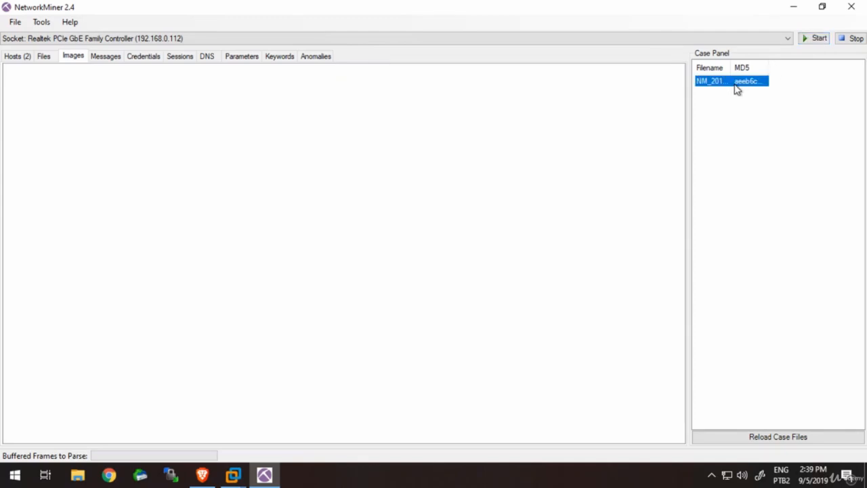
click(806, 42)
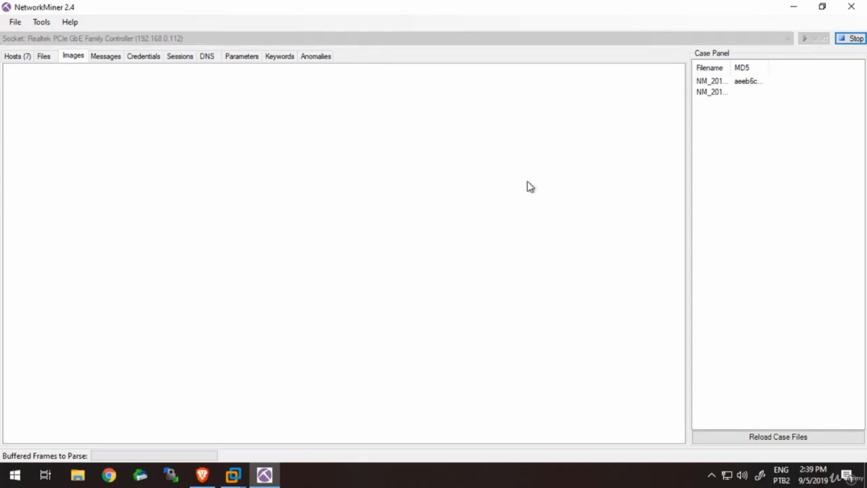
click(202, 474)
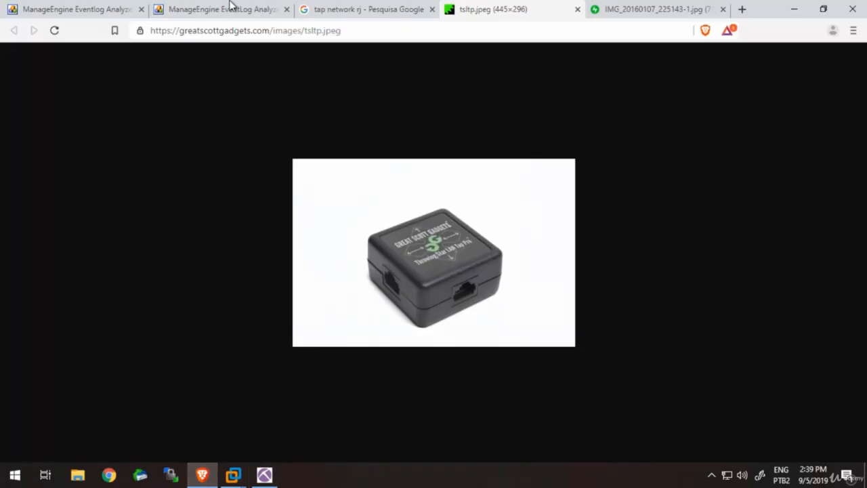
click(229, 9)
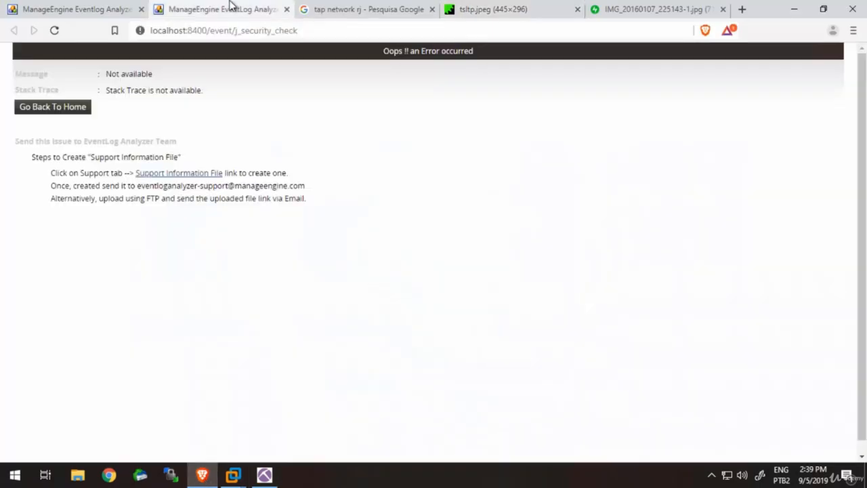
click(54, 31)
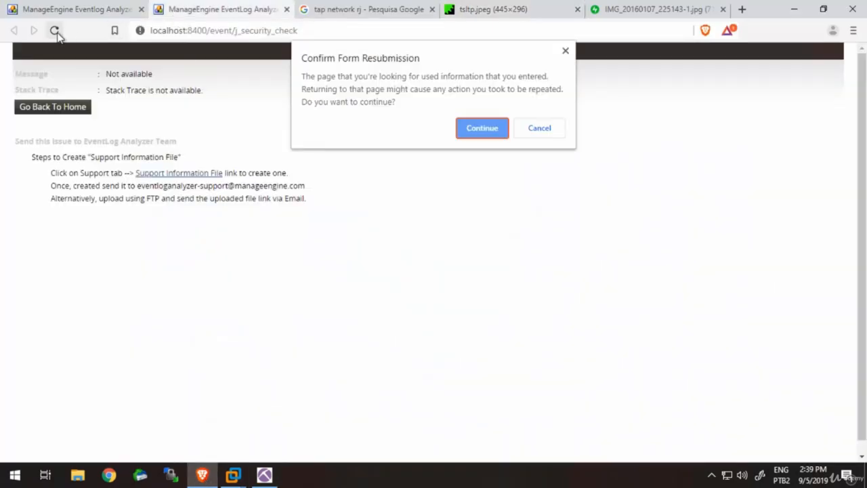
click(492, 129)
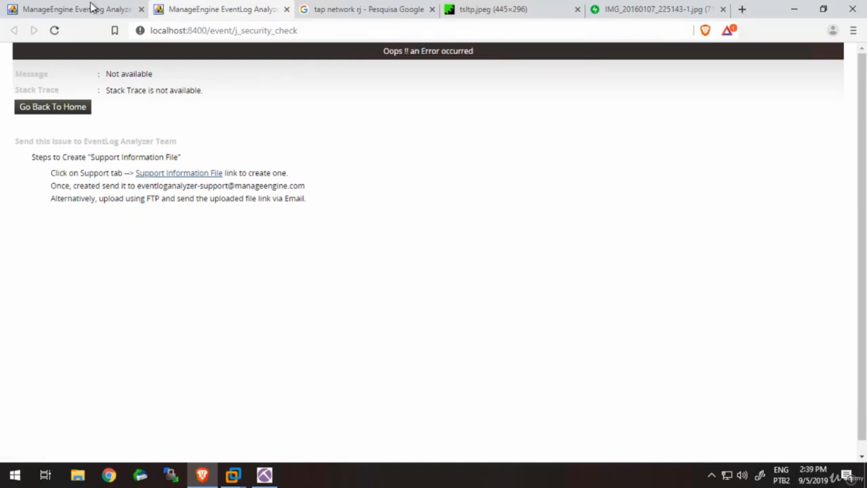
- Reload the EventLog Analyzer dashboard at localhost:8400 and open its notifications list
click(69, 8)
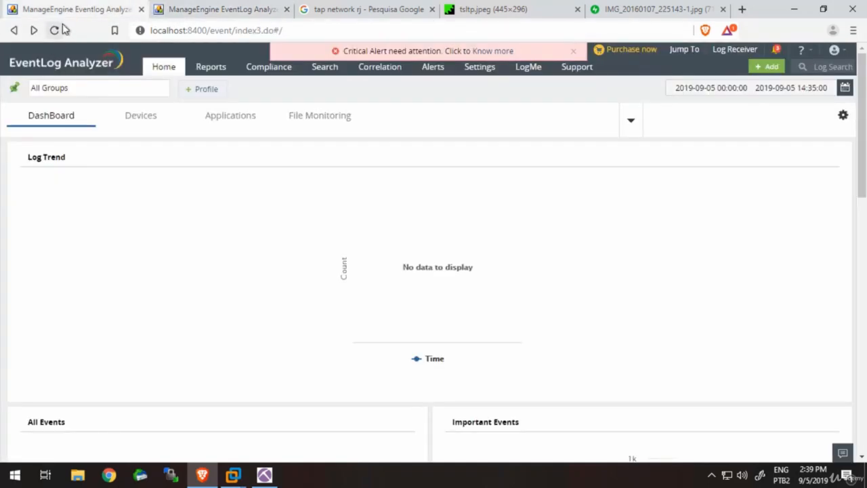
click(54, 29)
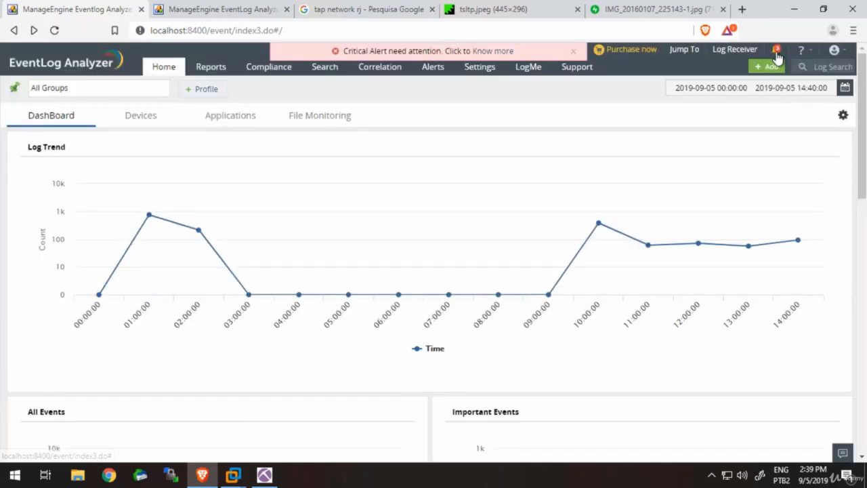
click(776, 50)
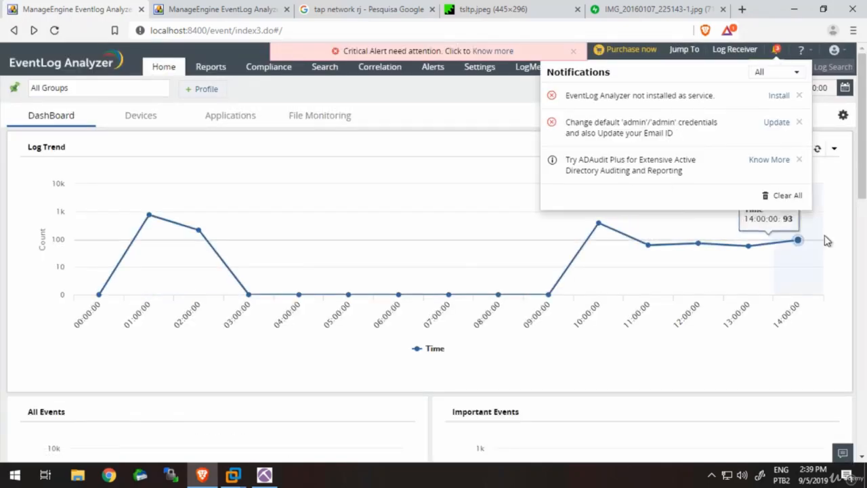
- Clear all EventLog Analyzer notifications and search Google for "network forensics" in a new browser tab
click(788, 195)
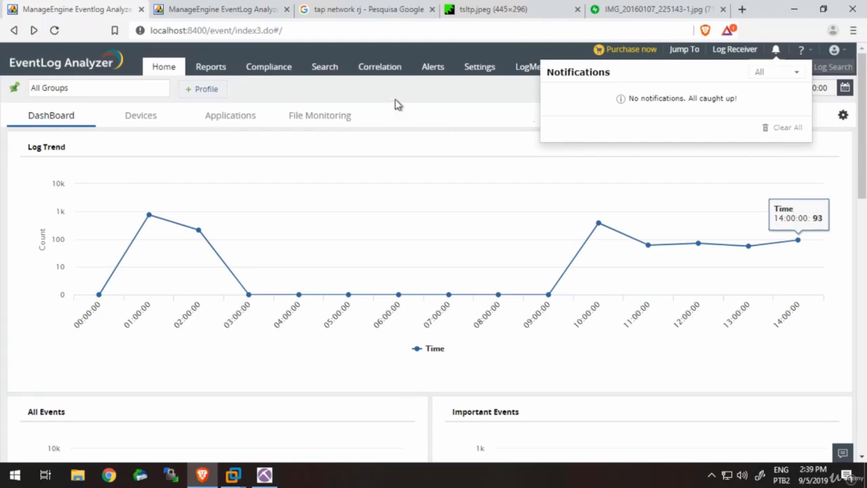
click(742, 9)
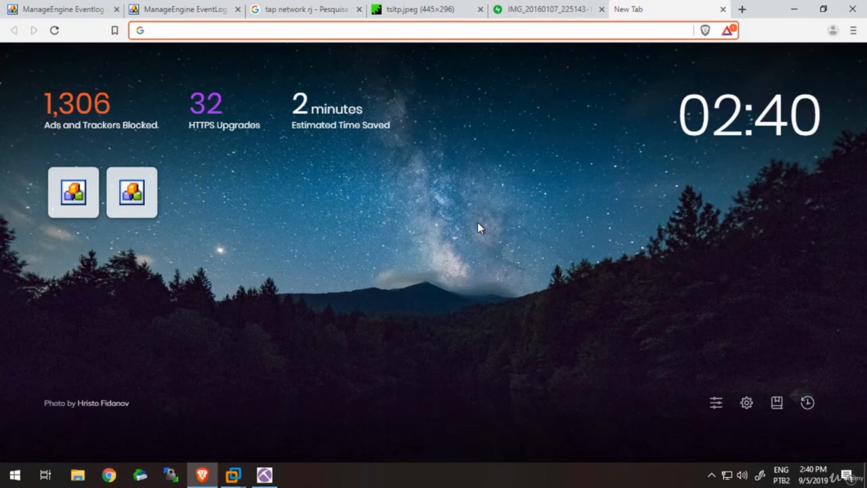
text(netwo)
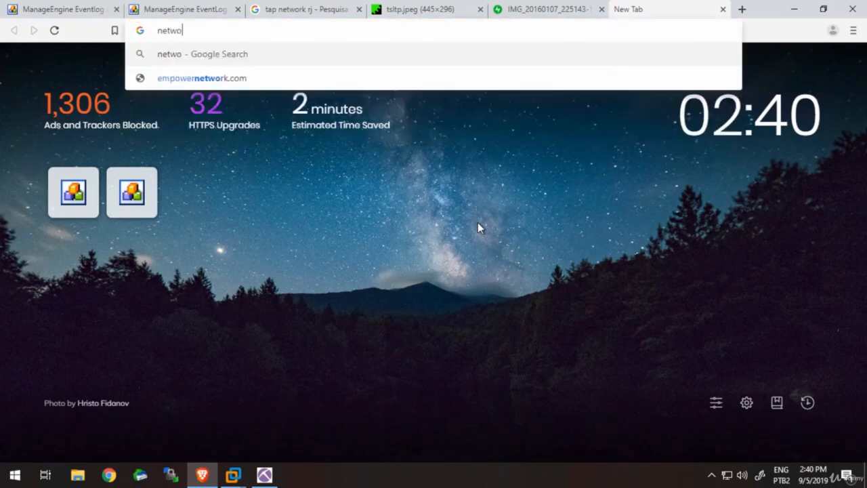
text(rk)
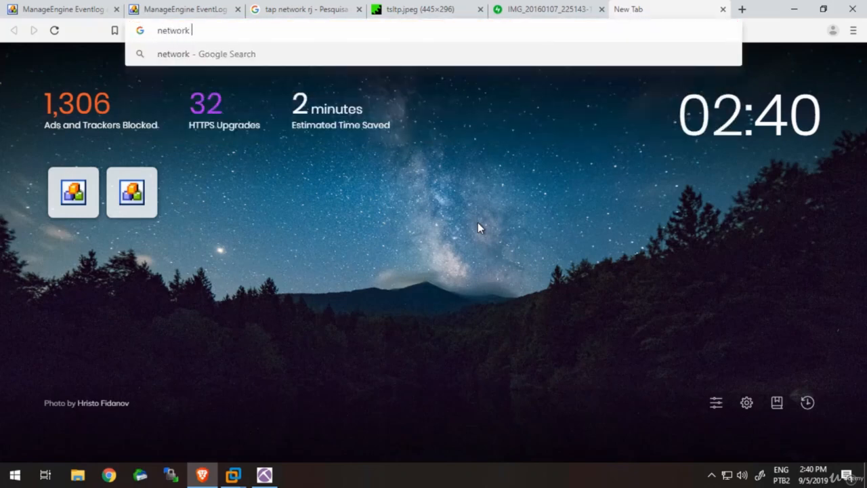
text( forensics)
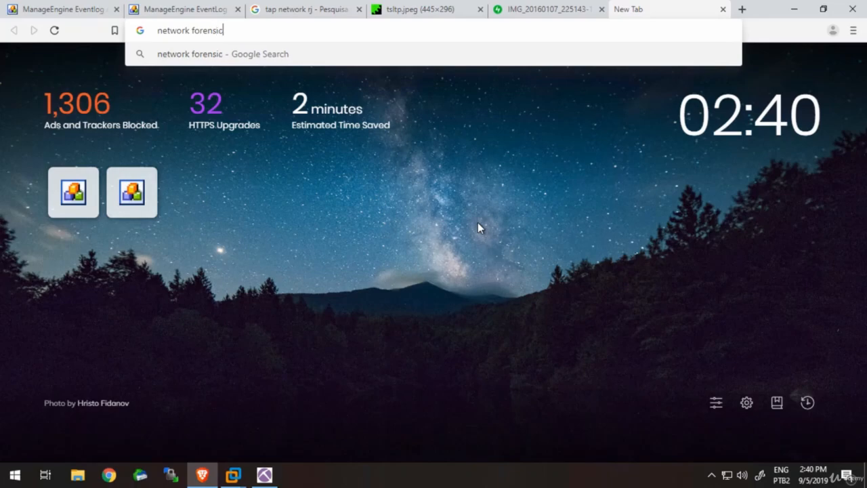
key(Return)
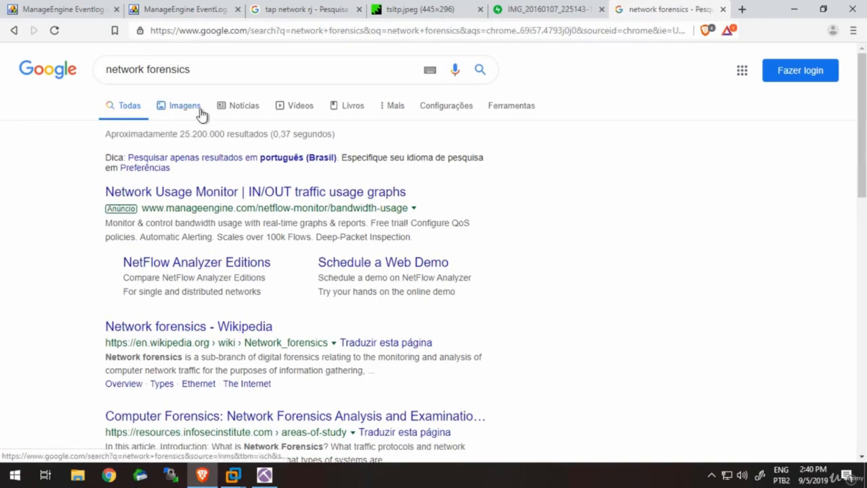
- Show the image results for the network forensics search and preview the Wikipedia network topology diagram
click(196, 110)
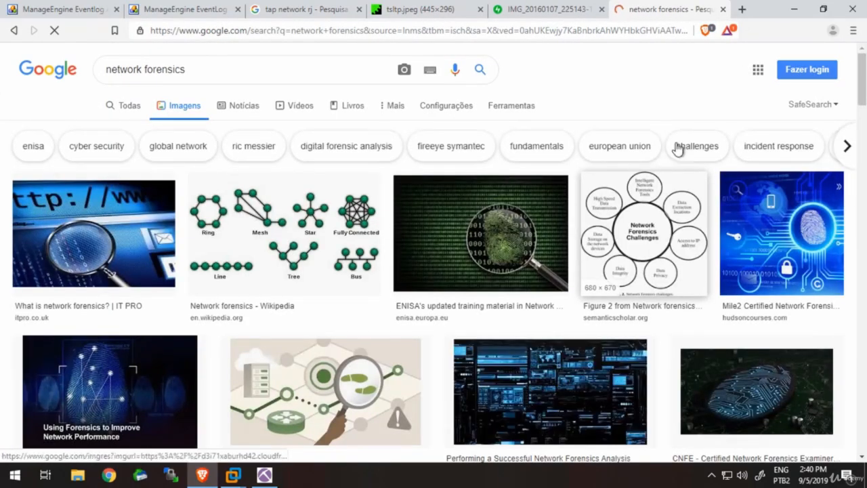
click(709, 34)
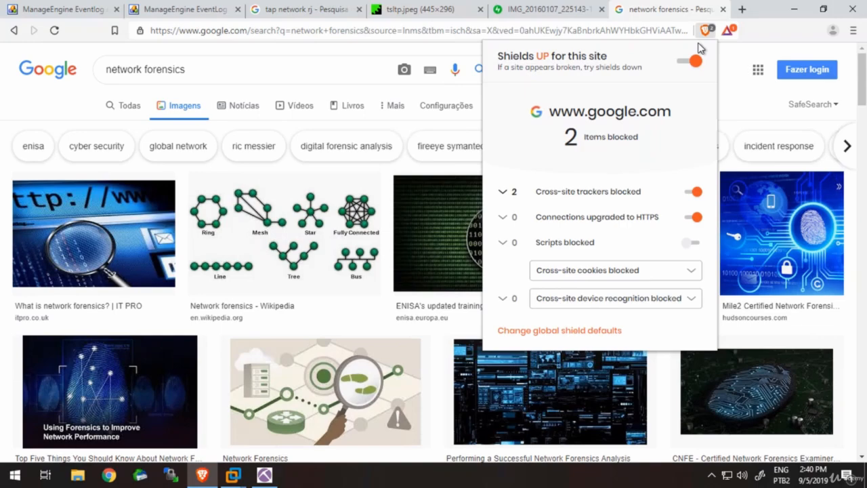
click(737, 68)
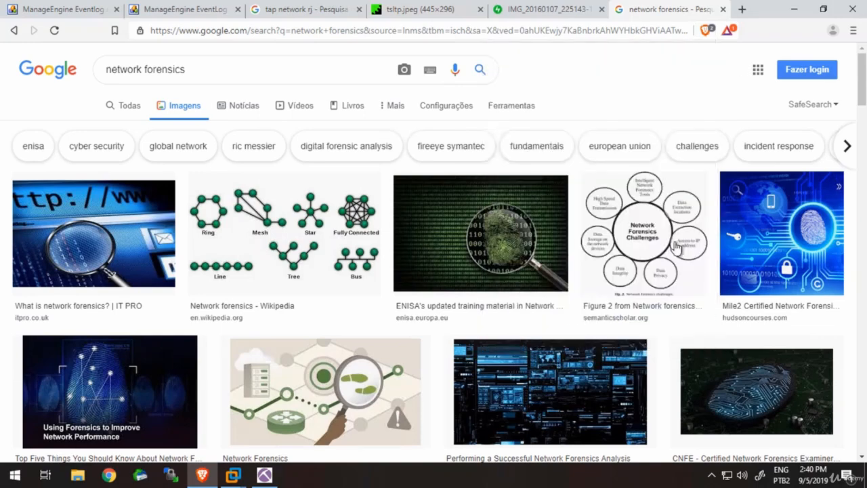
click(362, 213)
- Switch to NetworkMiner and examine the full list of captured hosts
click(264, 475)
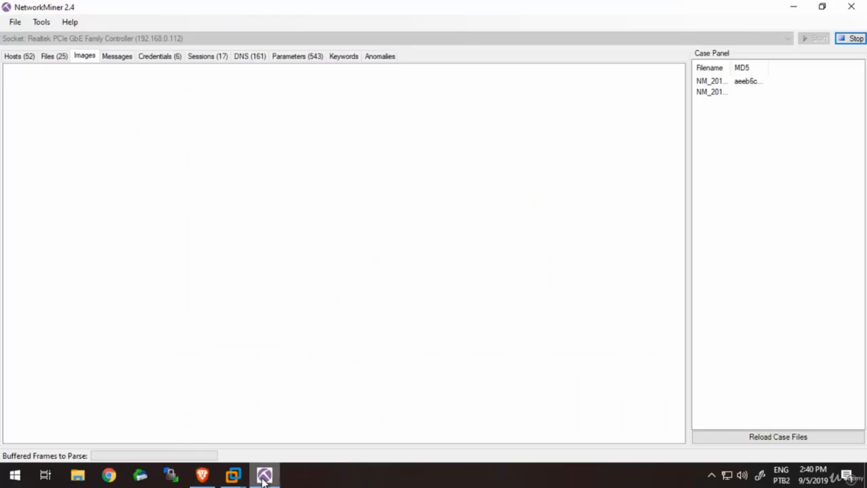
click(27, 59)
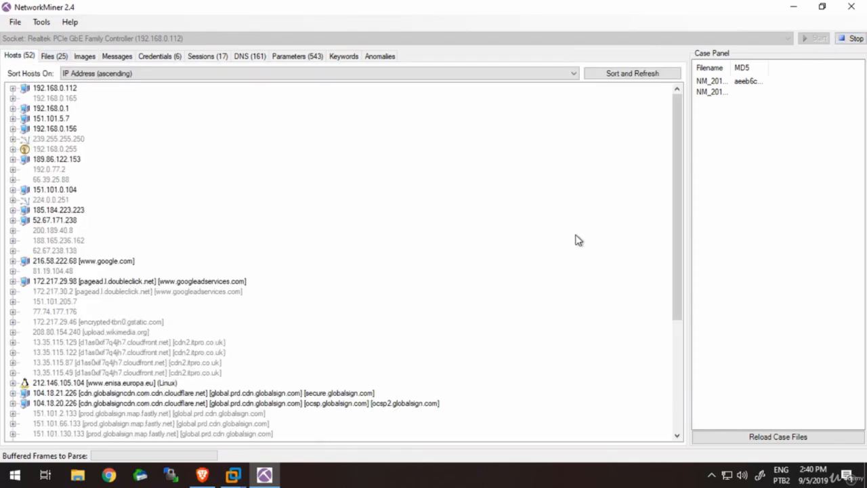
drag(681, 173, 684, 285)
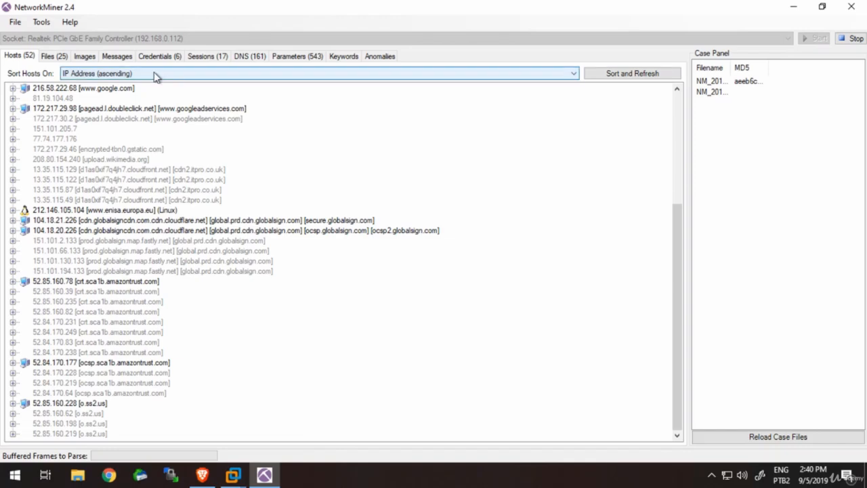
- Review the captured files, images, messages and credentials of the running capture
click(57, 58)
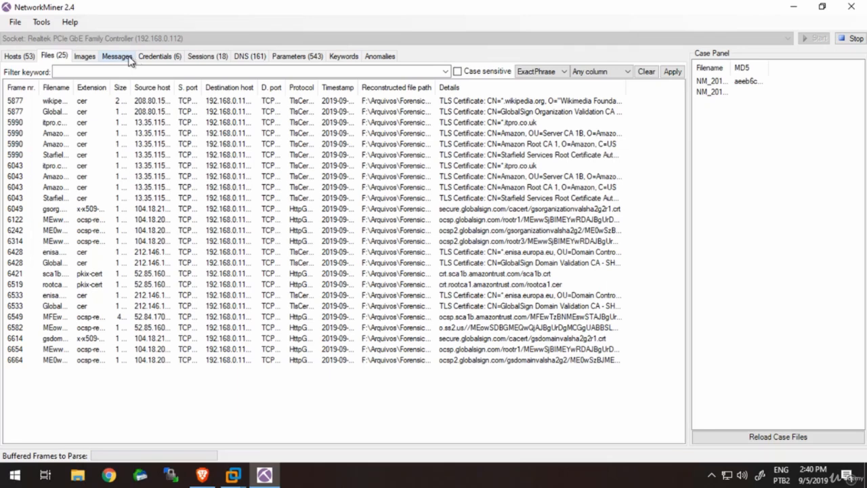
click(85, 57)
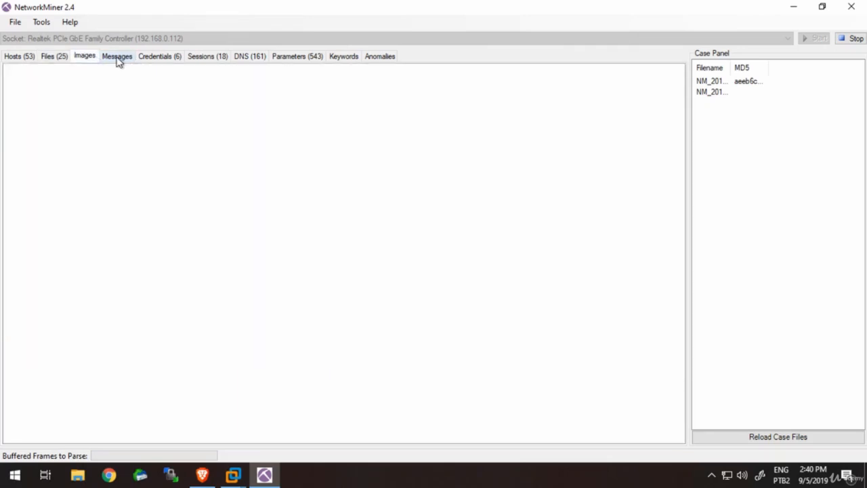
click(118, 58)
click(91, 58)
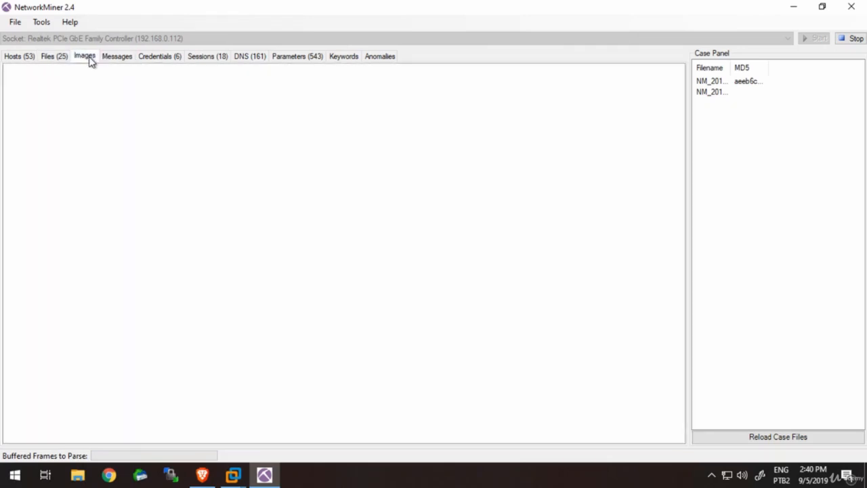
click(156, 59)
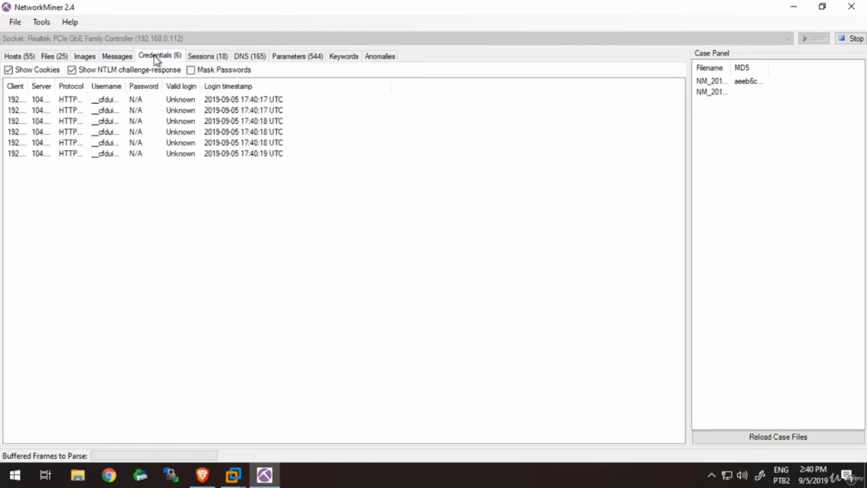
click(250, 58)
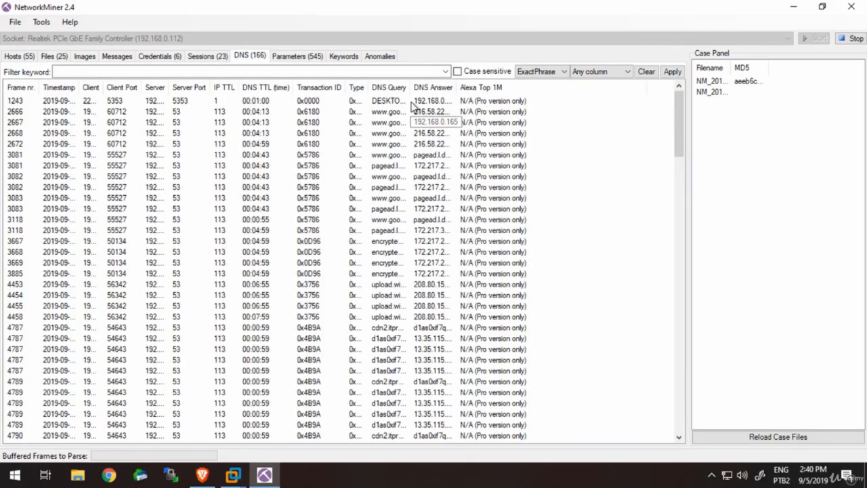
drag(412, 87, 498, 87)
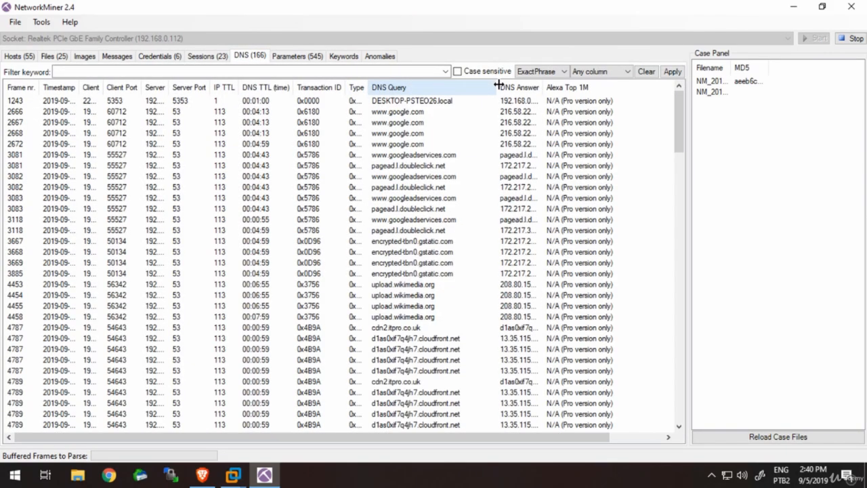
click(420, 221)
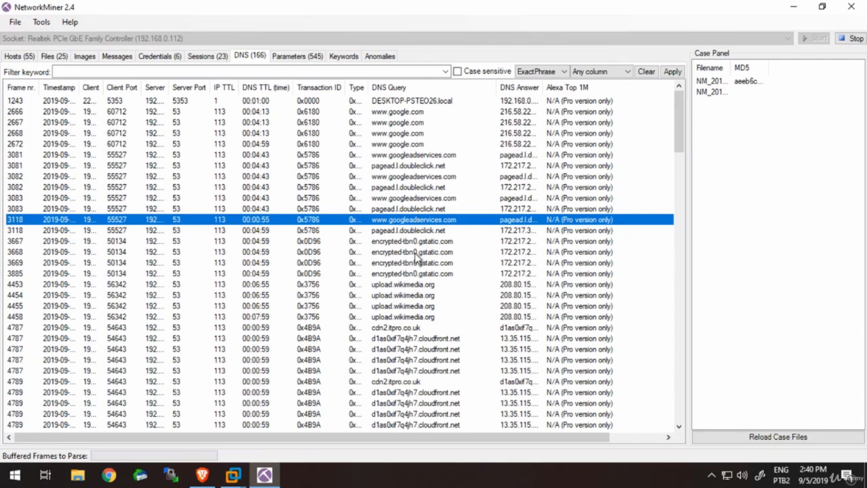
- Widen the Parameter name, Destination host and Source port columns of the captured parameters, and select the TLS handshake row of frame 3102
click(306, 58)
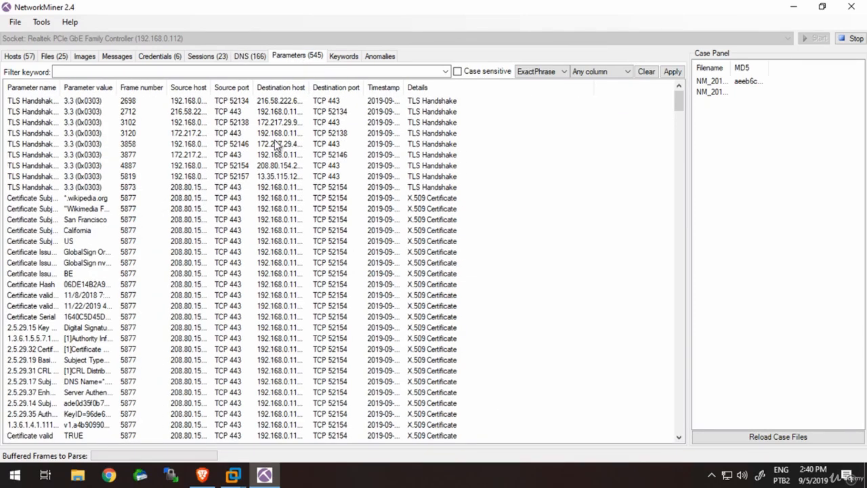
double_click(60, 90)
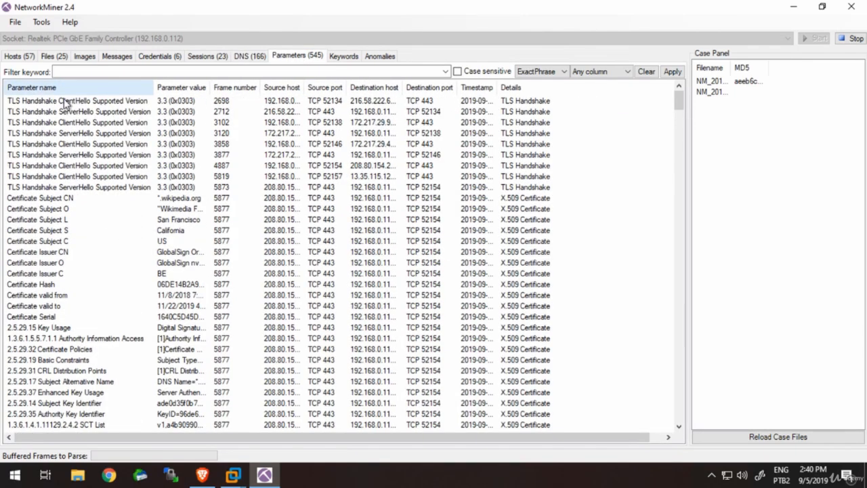
click(121, 145)
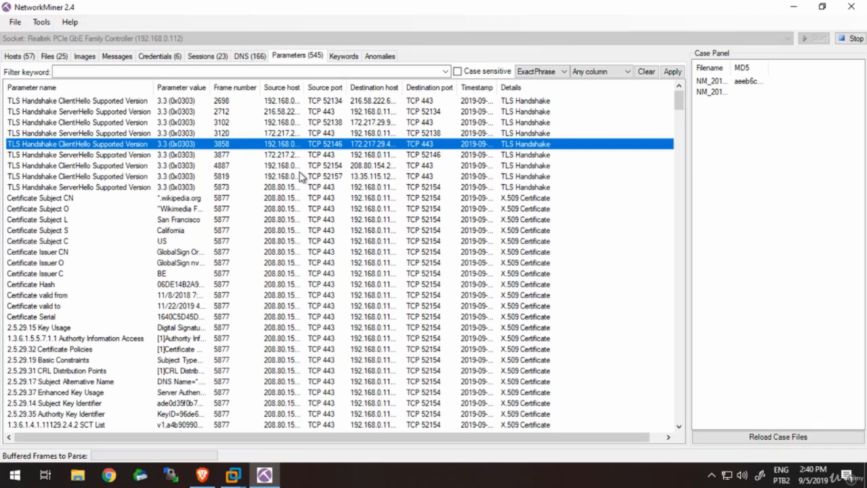
double_click(404, 87)
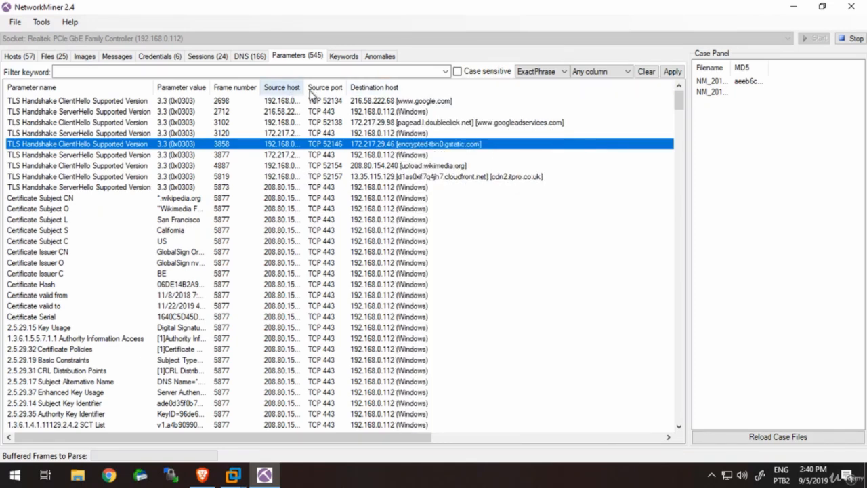
drag(347, 87, 390, 87)
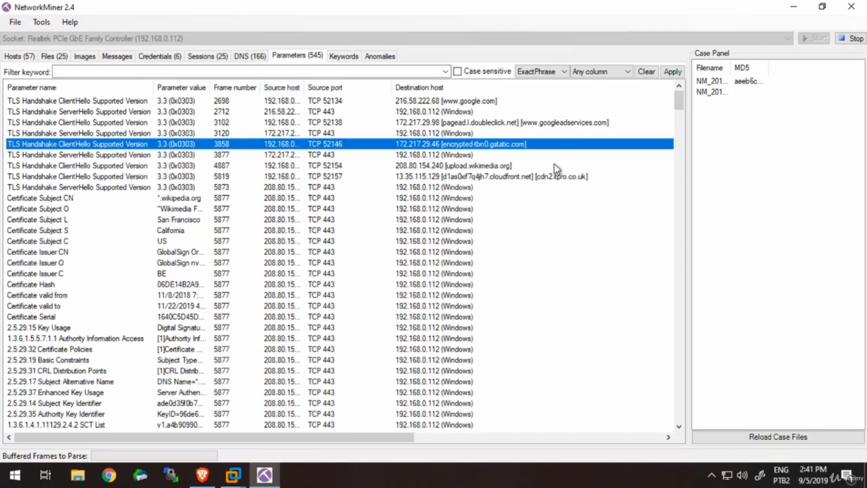
click(598, 124)
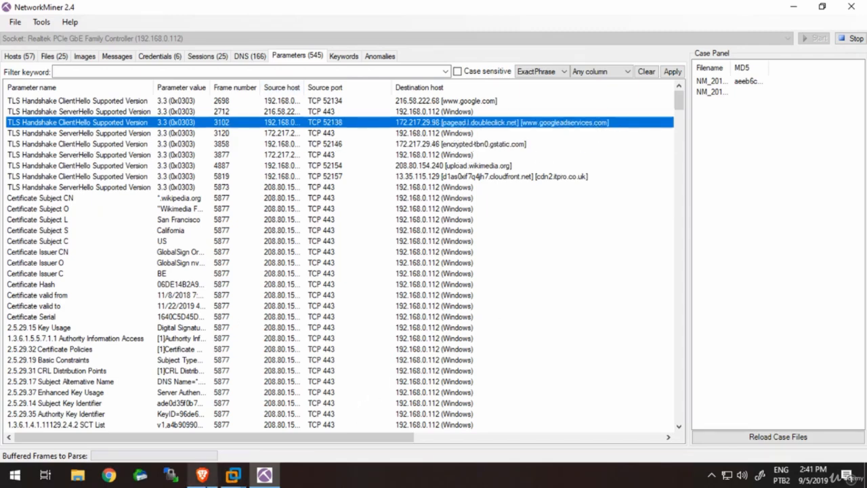
- Switch to Brave, close the IMG_20160107_225143-1.jpg and tsltp.jpeg tabs, and preview the Network Forensics Challenges image from semanticscholar.org
click(202, 475)
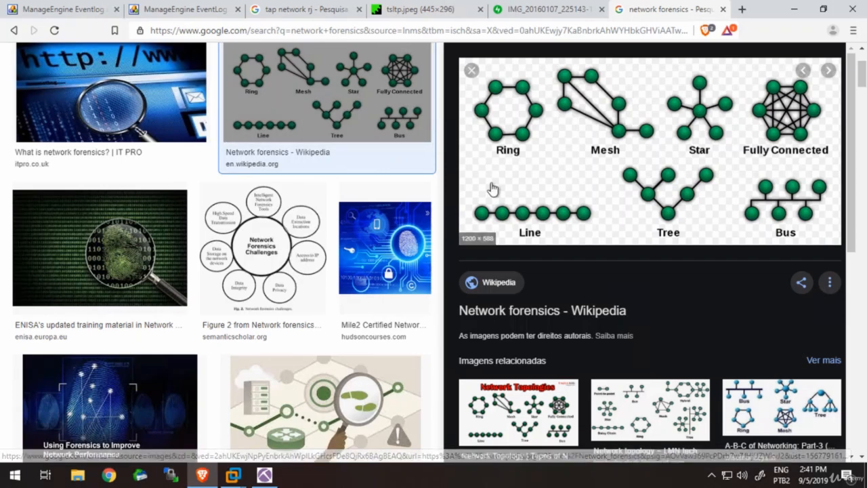
click(533, 19)
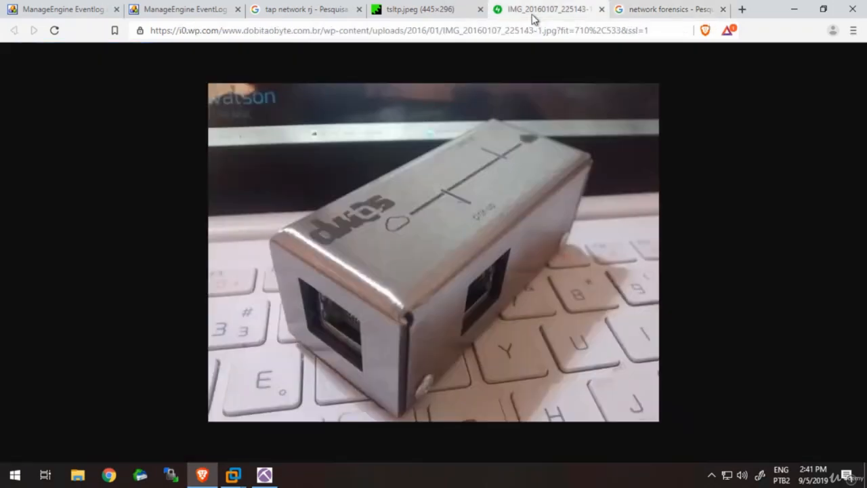
click(603, 10)
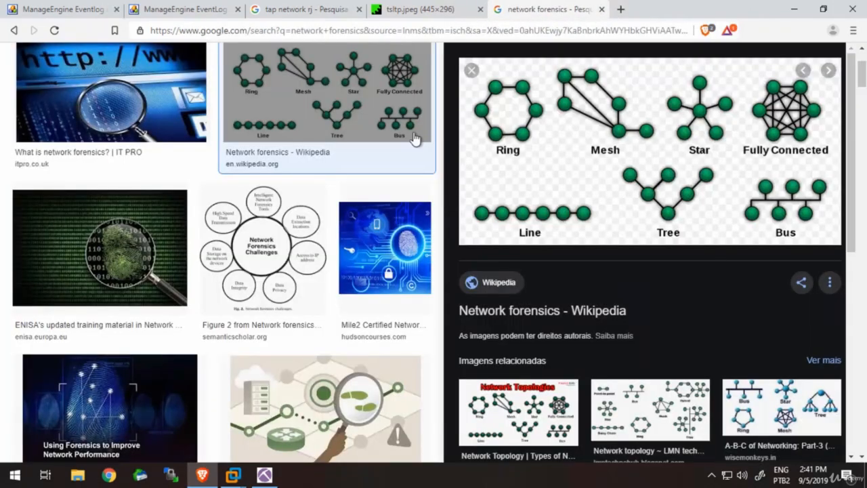
click(466, 14)
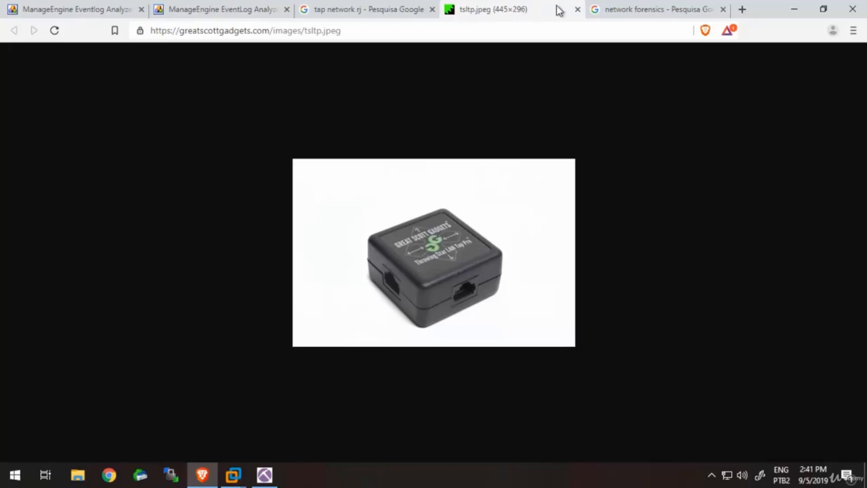
click(577, 10)
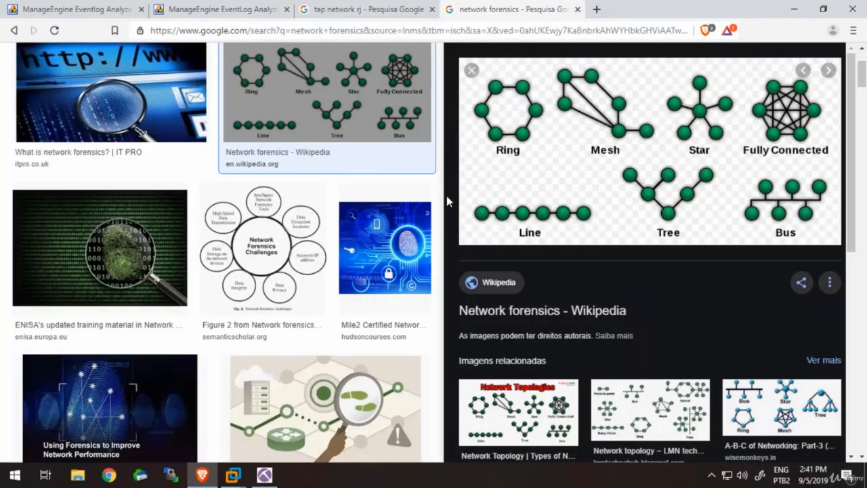
click(269, 264)
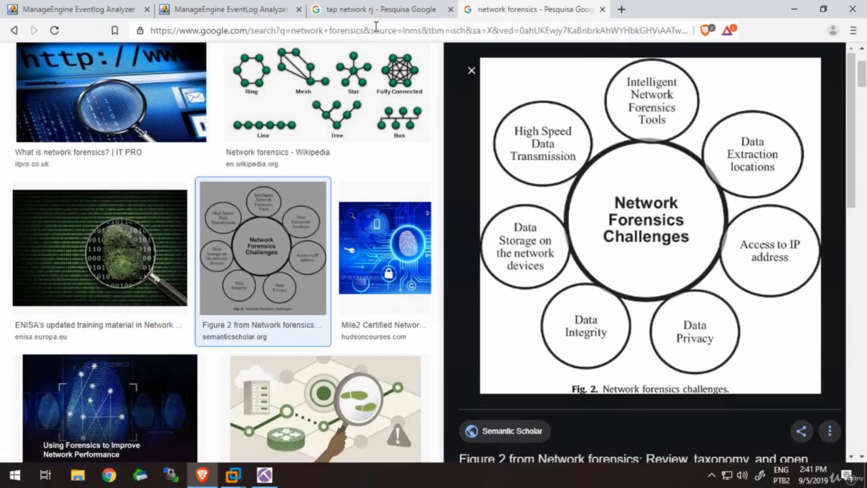
- Return to NetworkMiner and review the updated lists of captured files and hosts
click(265, 474)
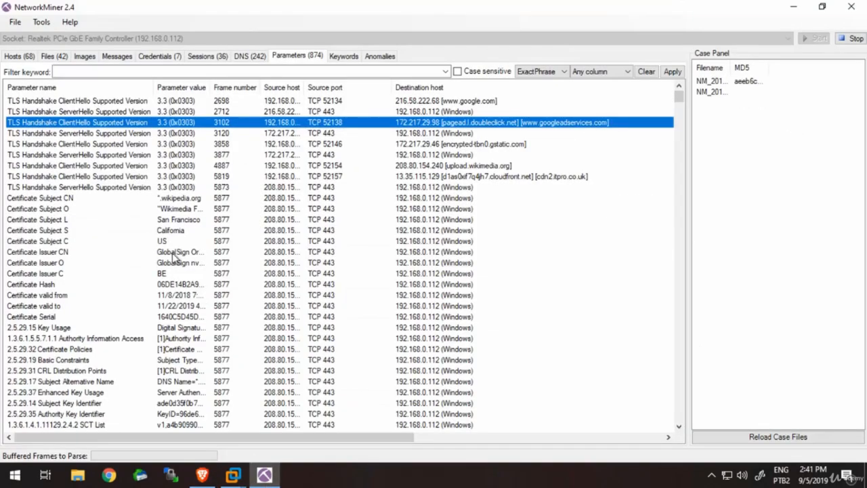
click(58, 59)
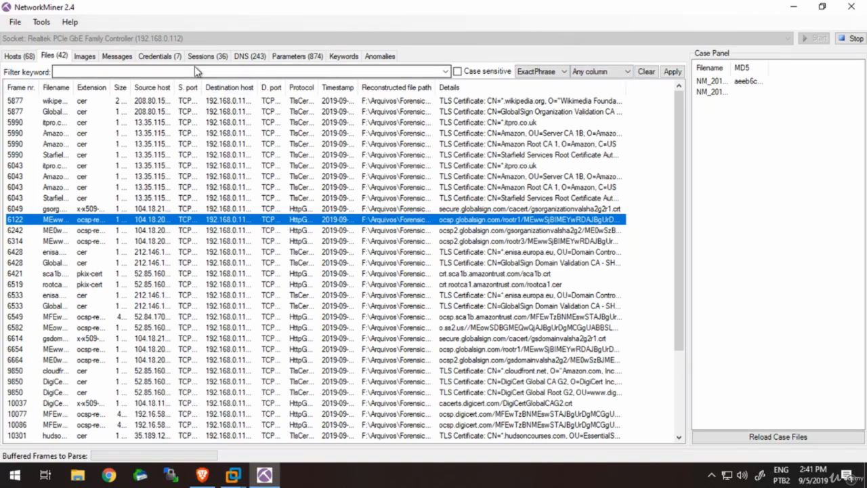
click(16, 57)
- Check which capture file types the open dialog accepts, and close it without opening a file
click(14, 23)
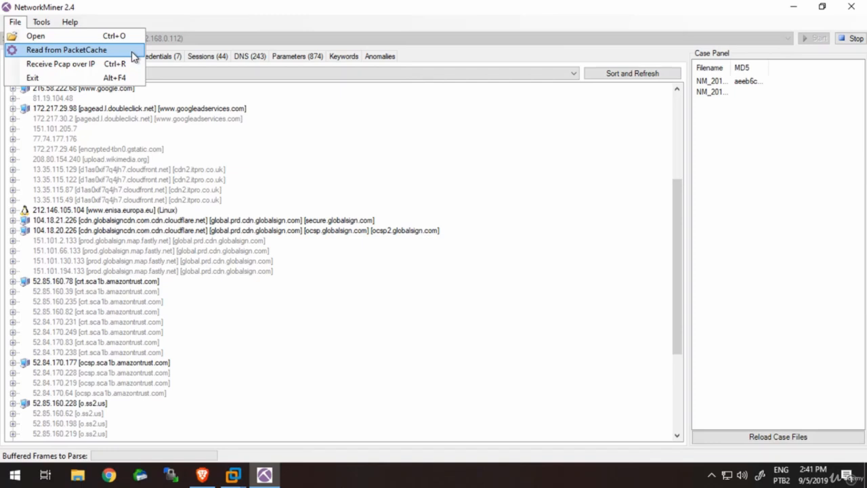
click(119, 37)
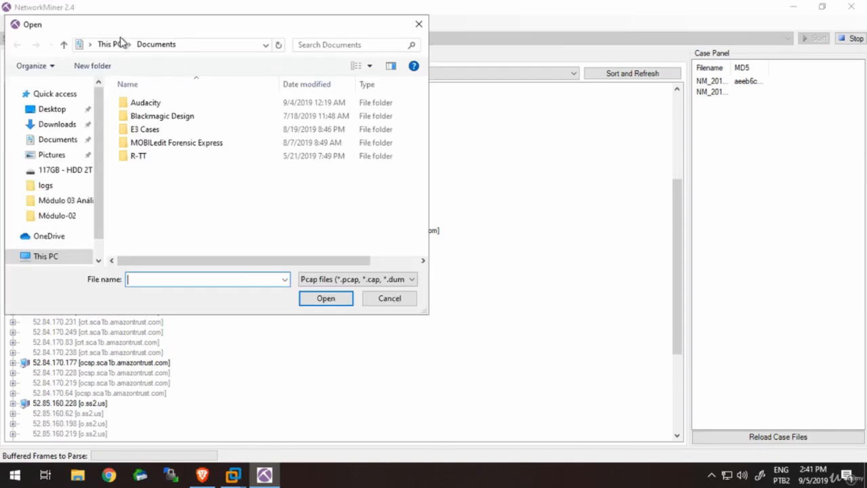
click(379, 280)
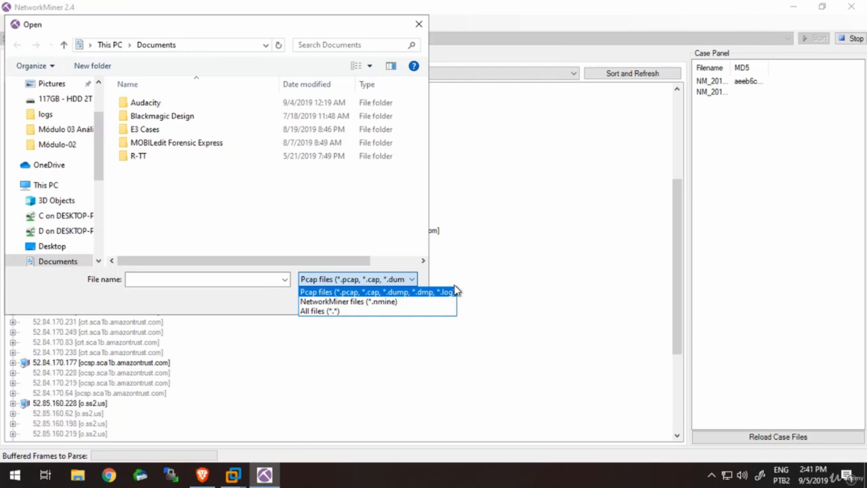
click(420, 25)
click(419, 26)
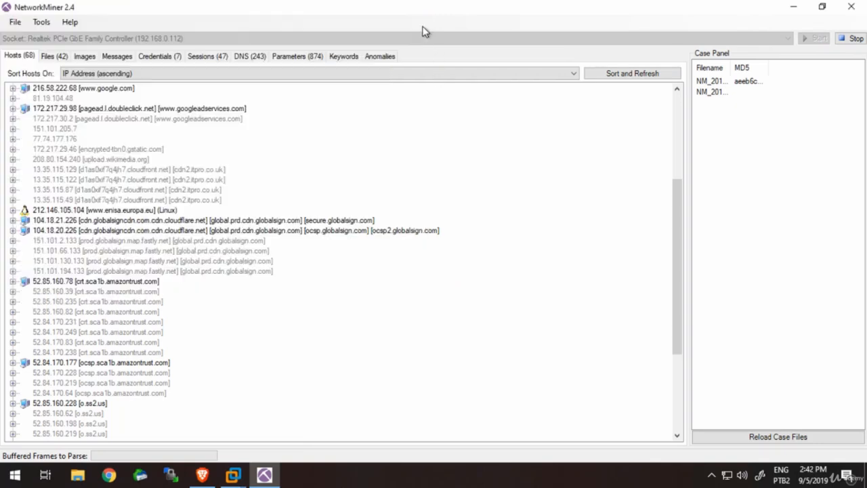
- Look through the captured files, images and messages, and show the captured credentials
click(51, 57)
click(85, 56)
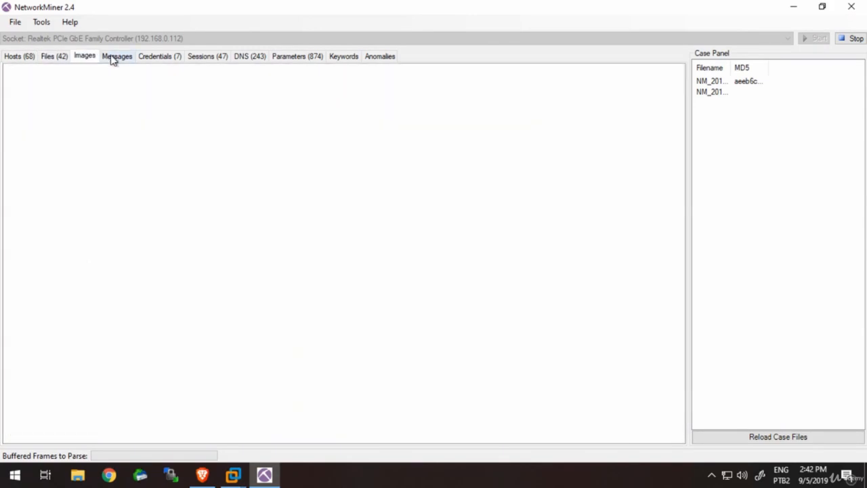
click(113, 58)
click(166, 58)
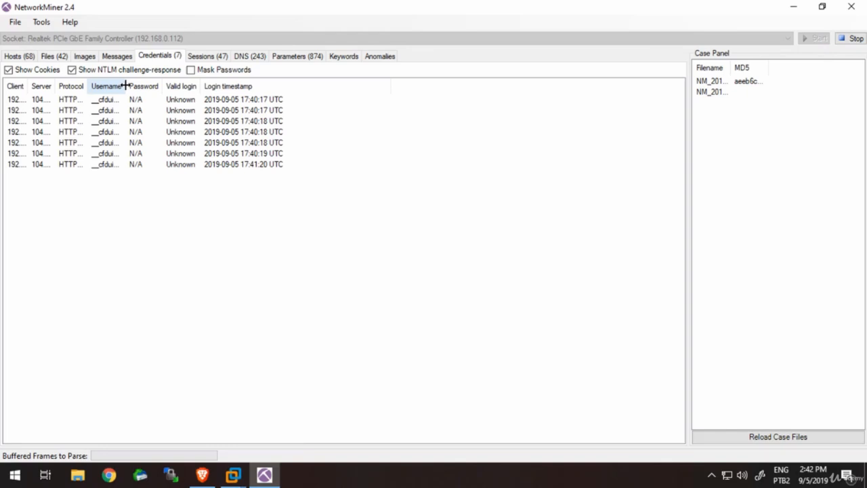
- Widen the Username and Client columns of the captured credentials and select the entry with login timestamp 17:41:20 UTC
drag(126, 86, 178, 82)
click(153, 131)
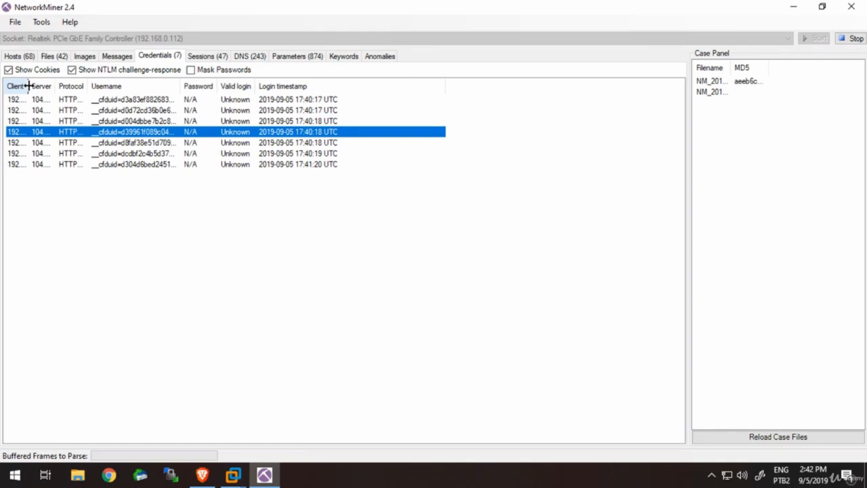
drag(29, 85, 95, 88)
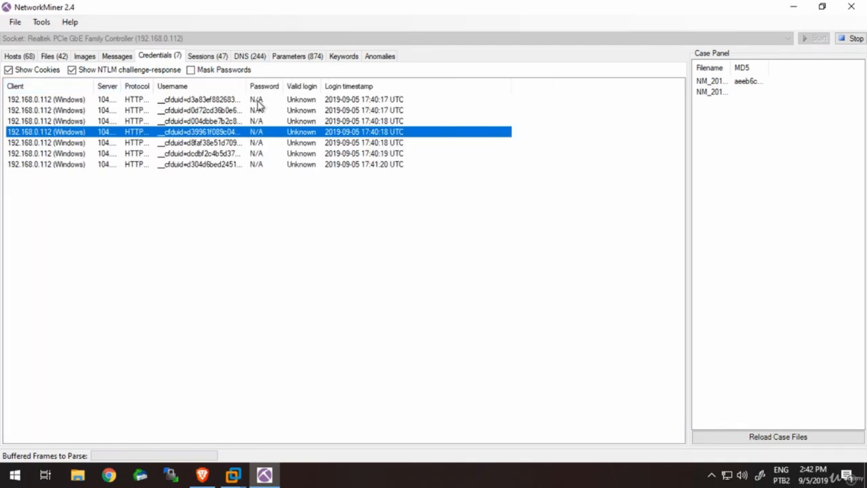
click(225, 102)
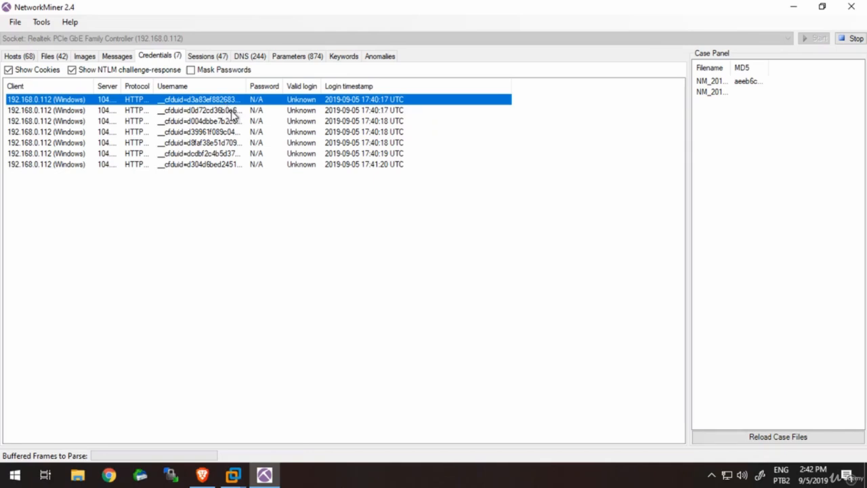
click(229, 110)
click(305, 124)
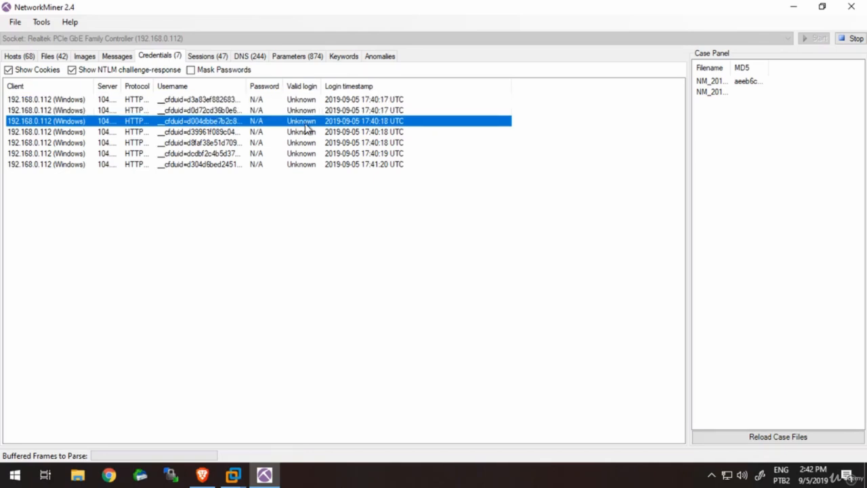
click(316, 165)
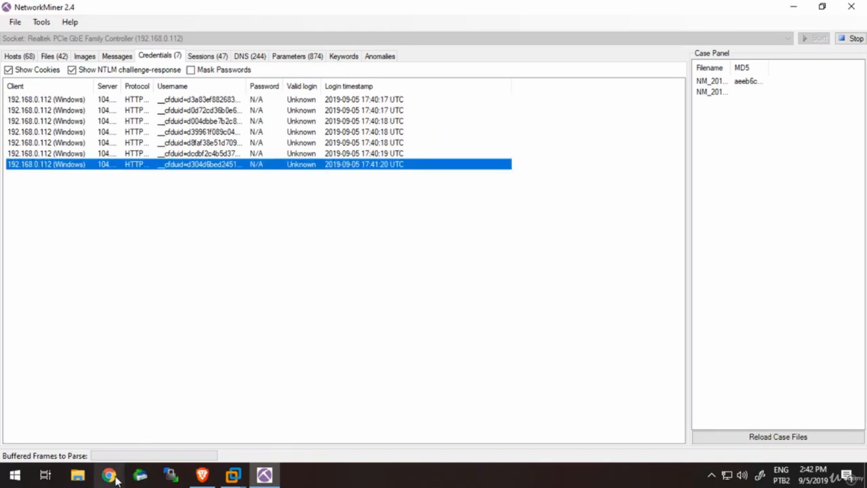
- Switch to Brave and load linkedin.com in place of the network forensics image search
click(202, 474)
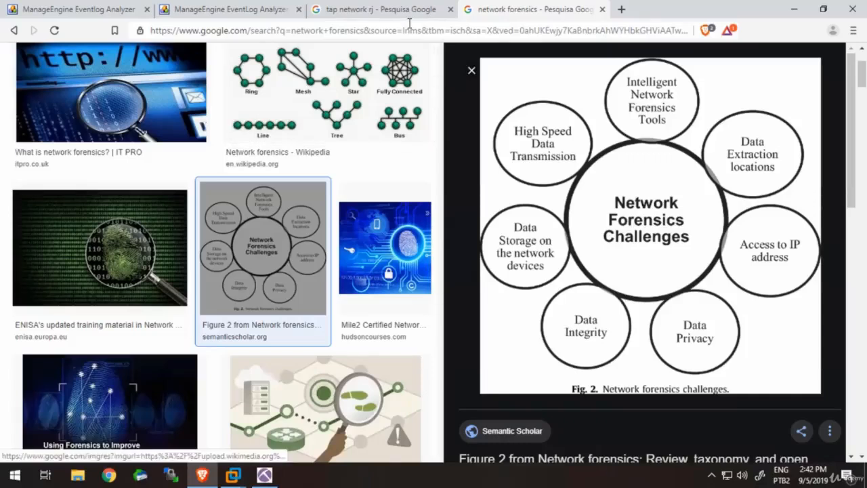
click(436, 31)
text(linkedin)
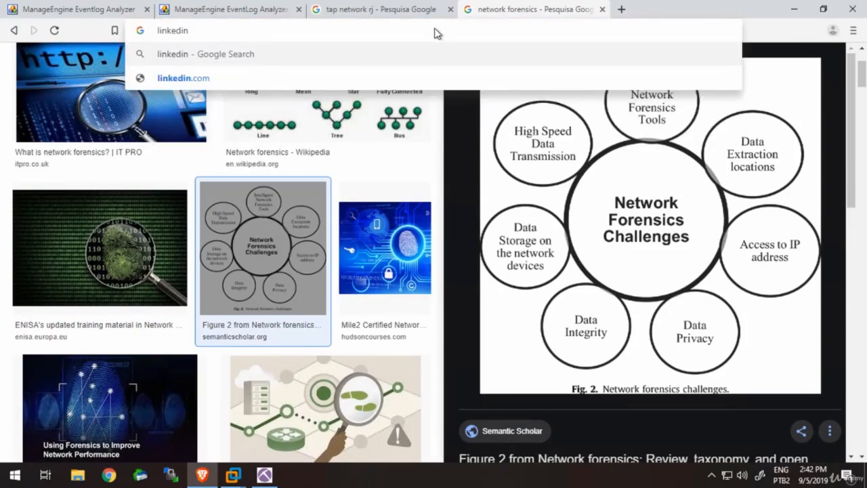
key(Down)
key(Return)
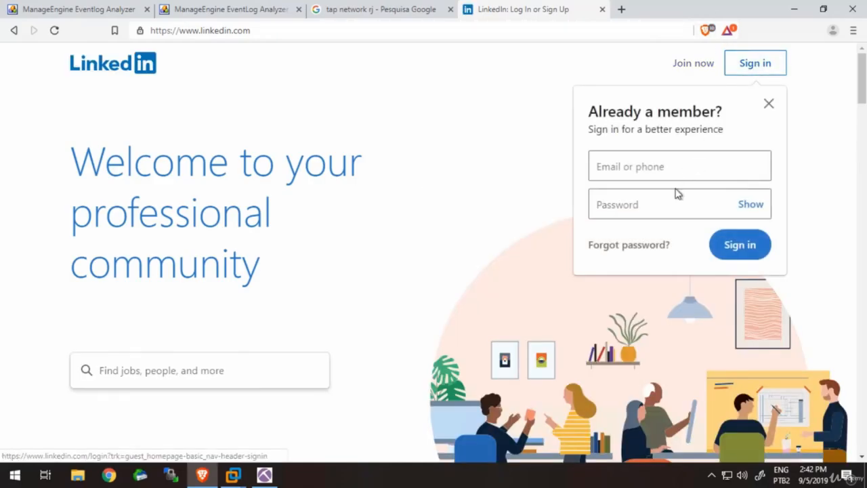
- Open the LinkedIn sign-in page, enter the account e-mail and password, and submit the login
click(770, 70)
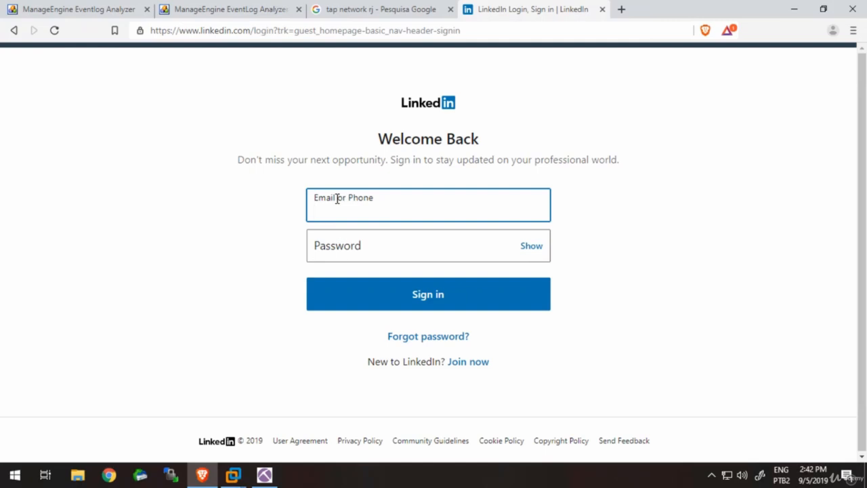
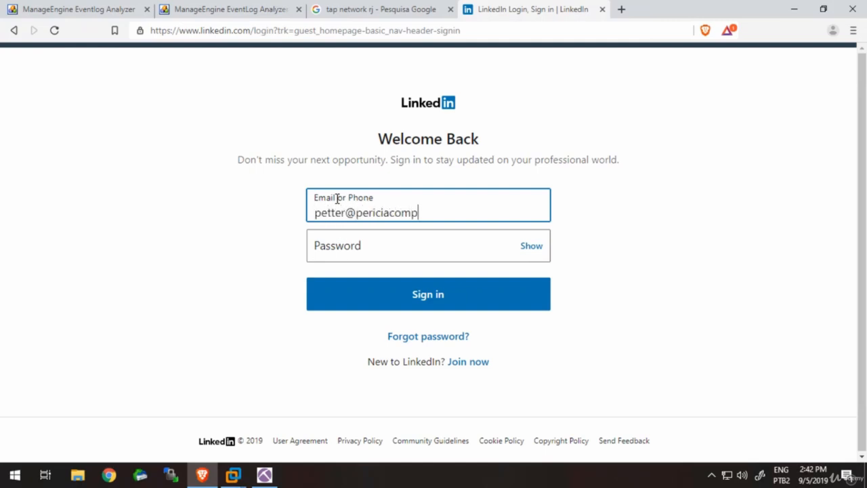
key(Tab)
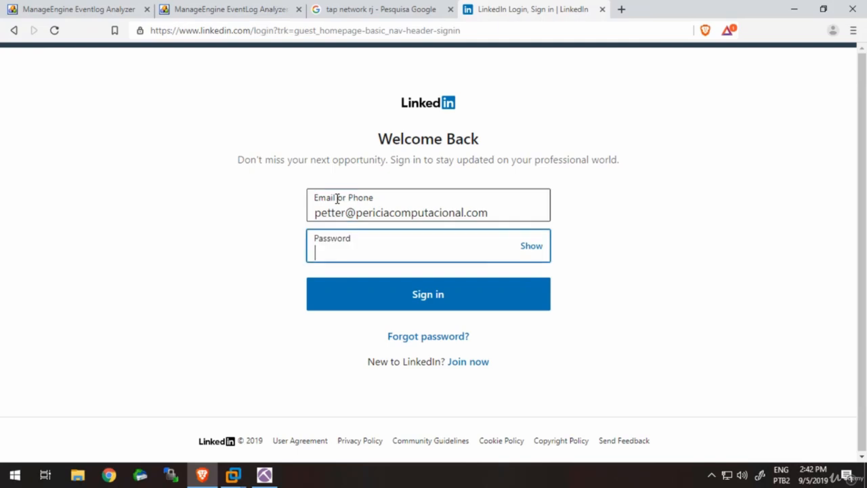
text(******)
key(Return)
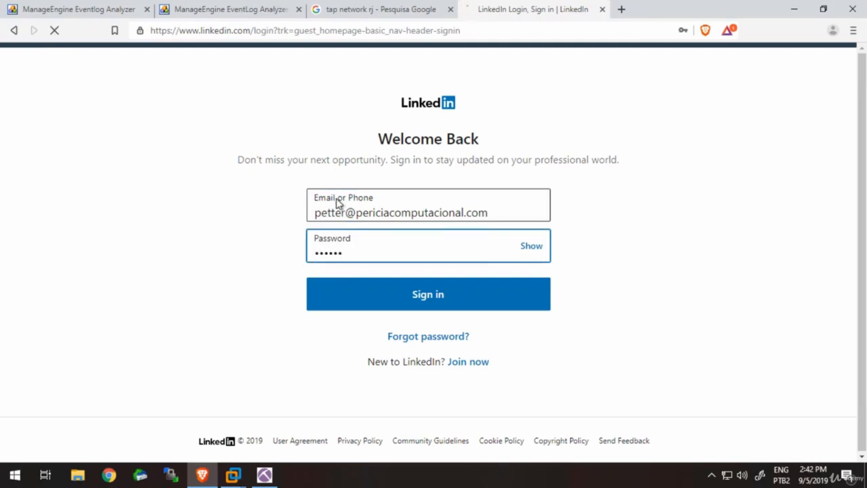
- Return to NetworkMiner, check the captured credentials for the login, and widen the Protocol column
click(265, 475)
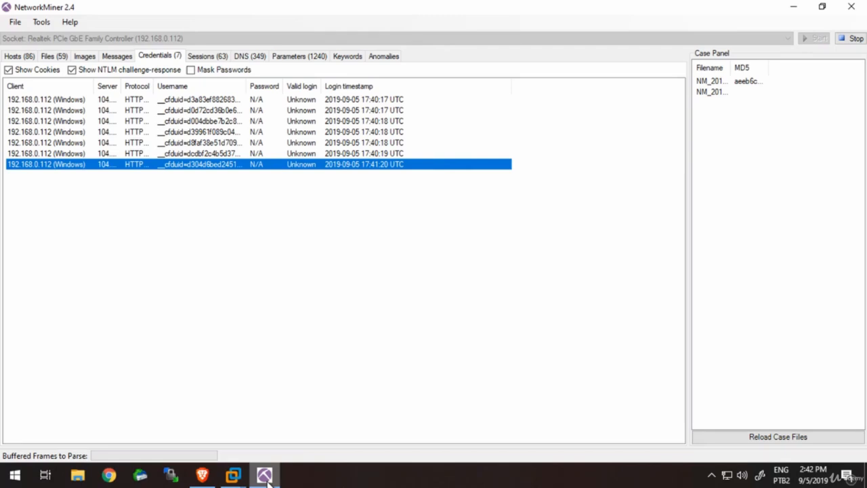
click(26, 57)
click(160, 58)
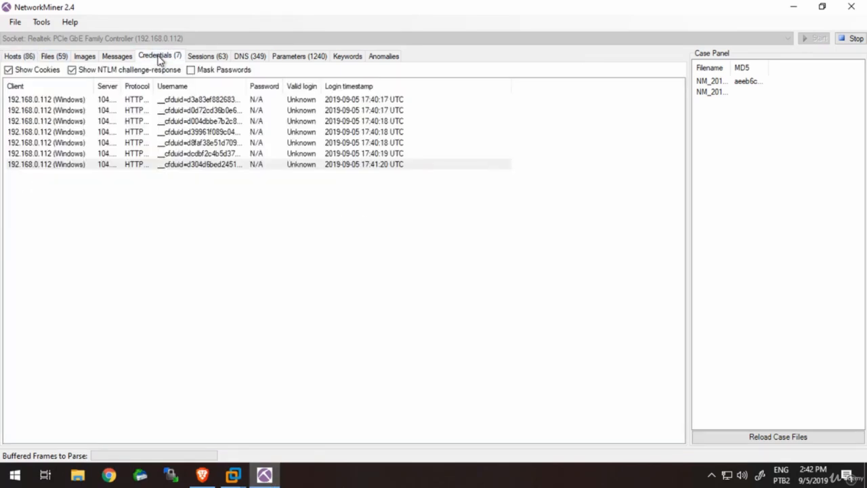
click(273, 166)
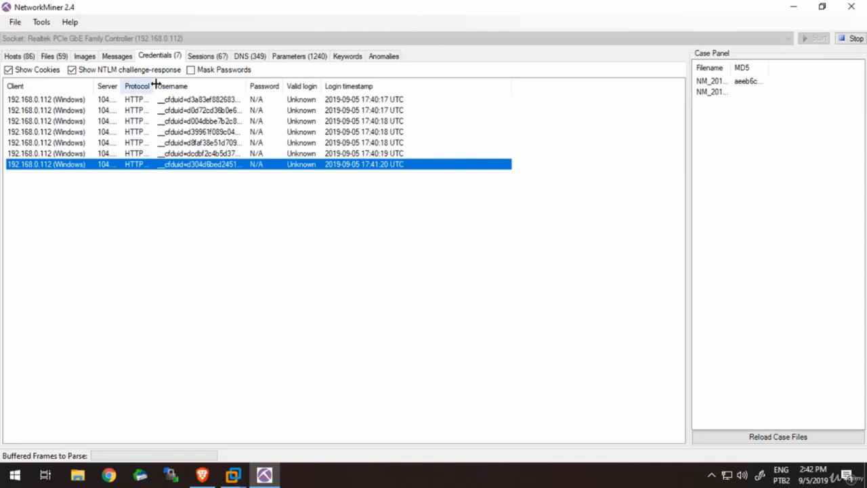
drag(186, 82, 197, 82)
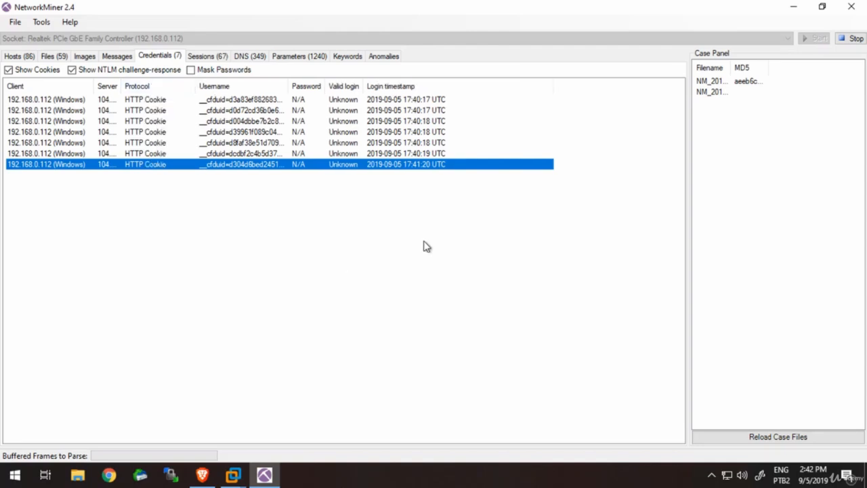
- Switch to Brave and go back to the LinkedIn home page
click(202, 474)
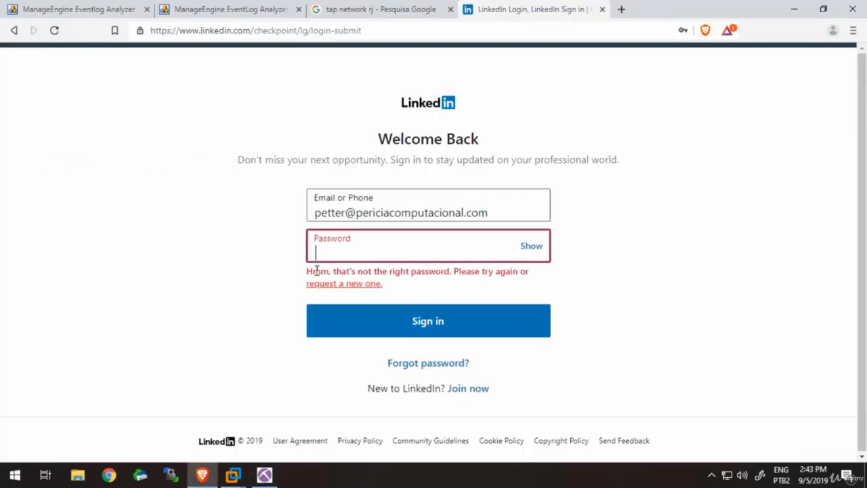
click(13, 31)
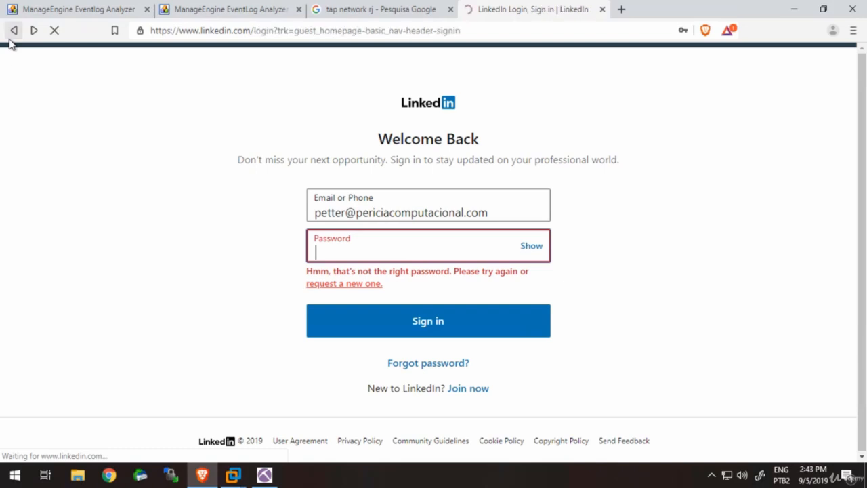
click(13, 30)
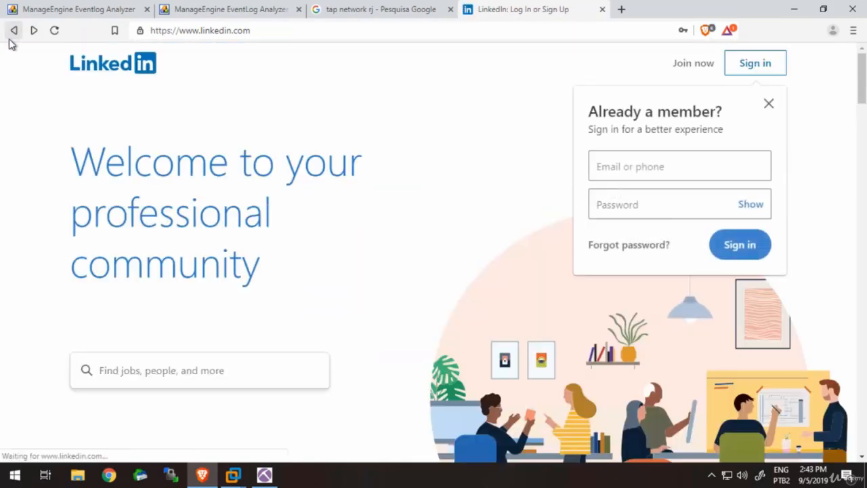
- Fill the home page sign-in form with the suggested account e-mail and a password, and submit it
click(676, 171)
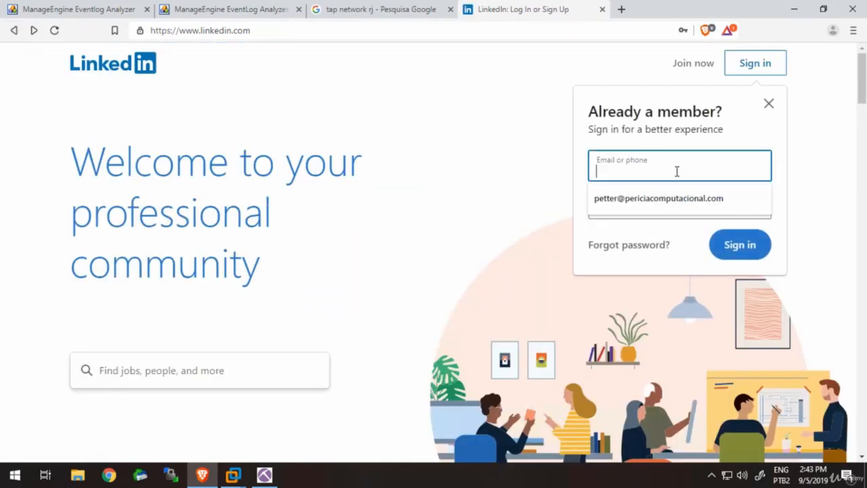
click(676, 198)
click(676, 198)
text(p)
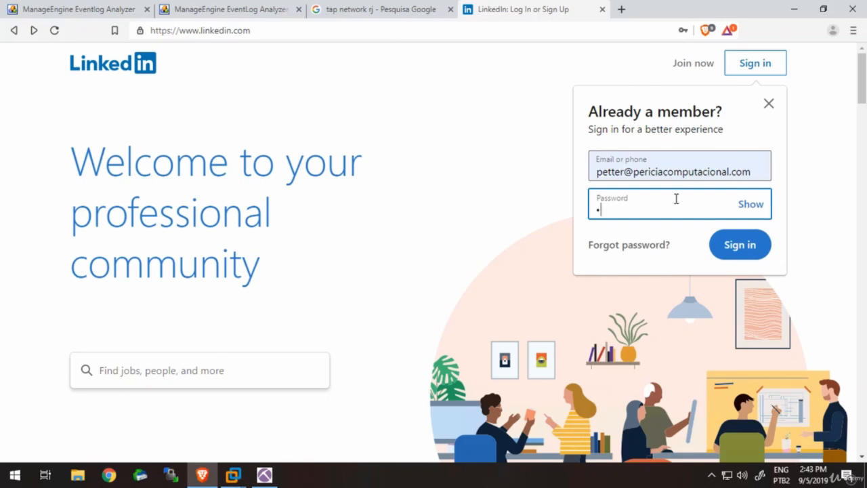
text(******)
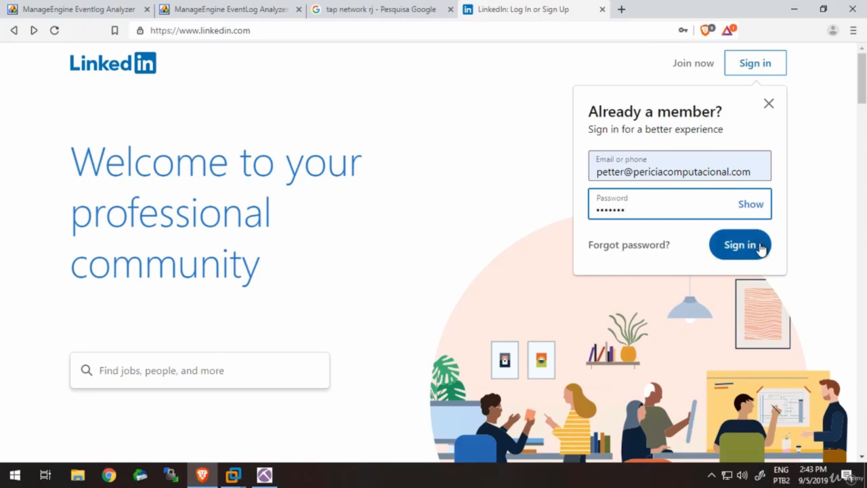
click(740, 246)
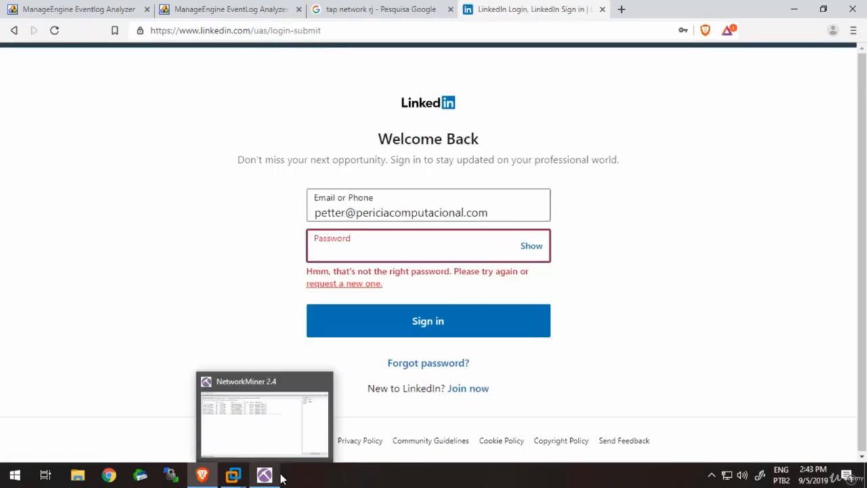
- Return to NetworkMiner and toggle Mask Passwords and Show NTLM challenge-response on the credentials list, restoring both options
click(281, 479)
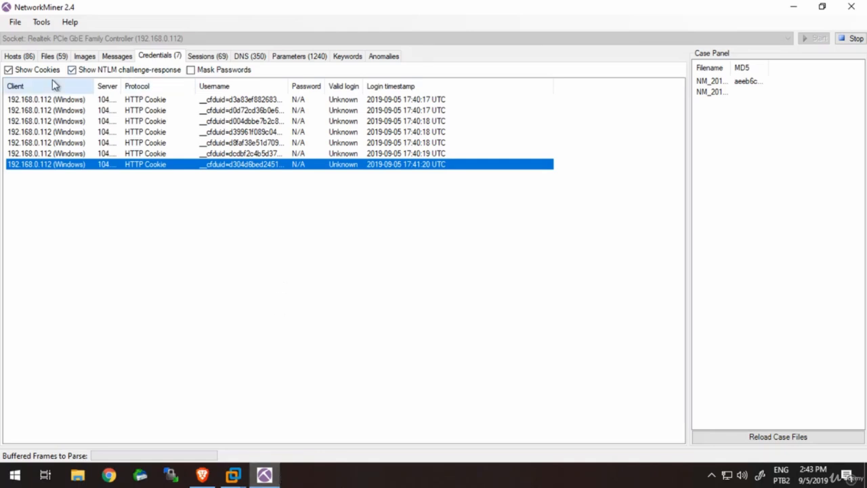
click(192, 71)
click(192, 71)
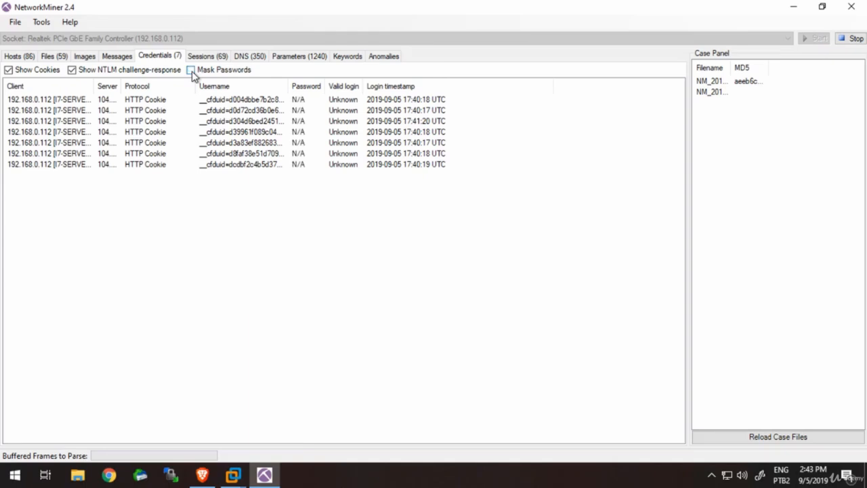
click(191, 71)
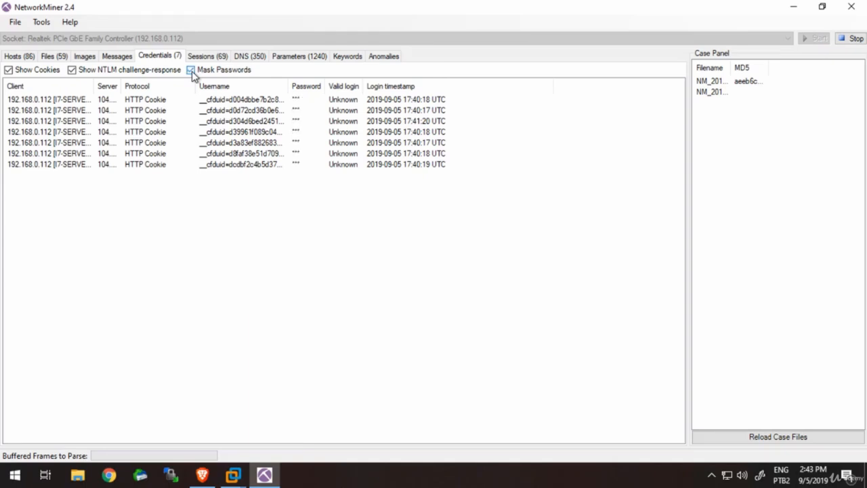
click(192, 72)
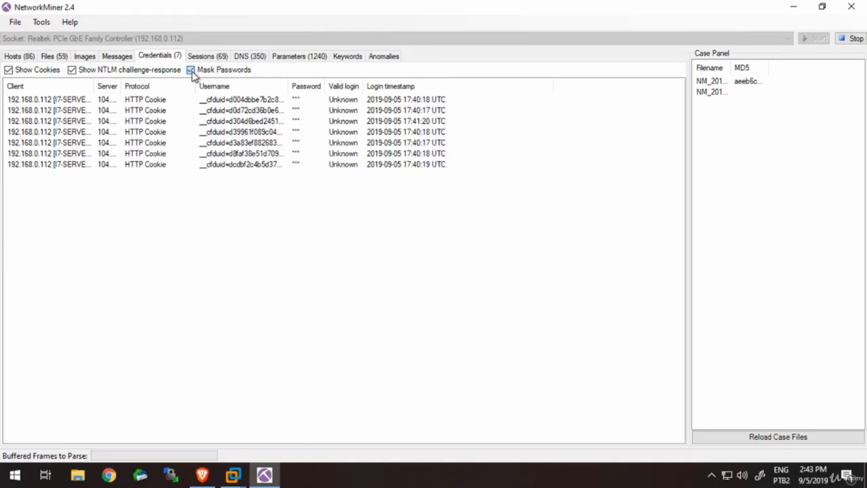
click(74, 71)
click(74, 71)
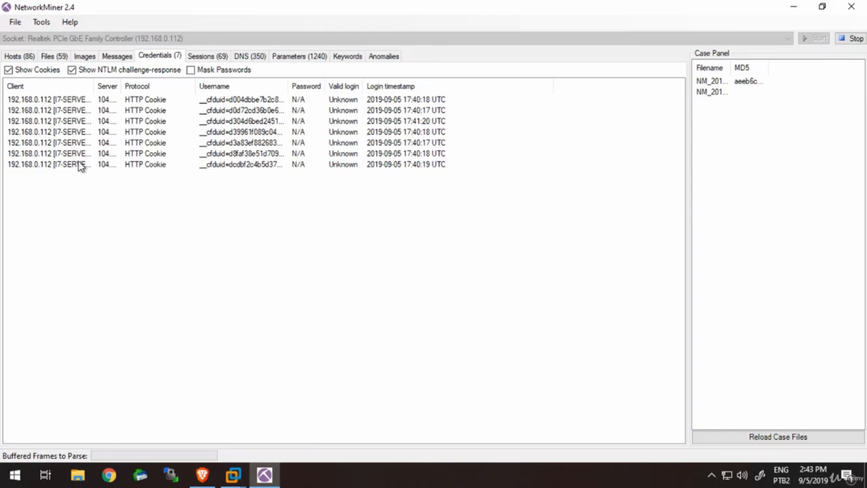
- Show the captured files and examine the most recent entries at the end of the list
click(66, 61)
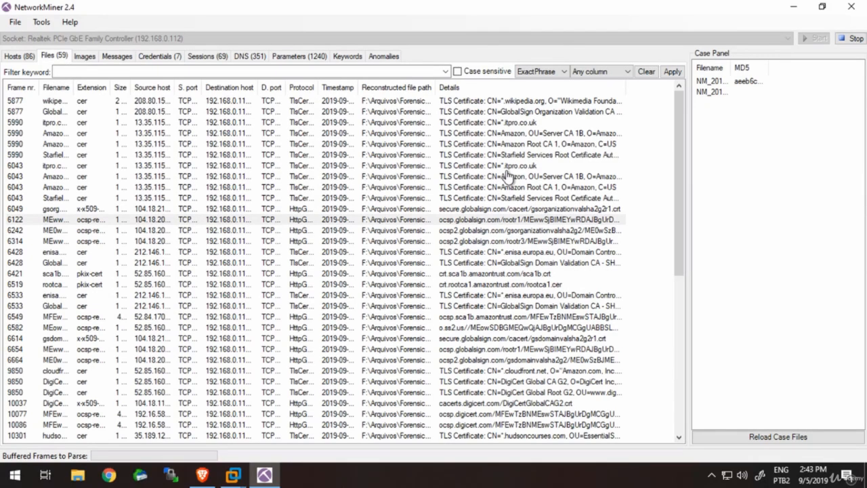
click(679, 364)
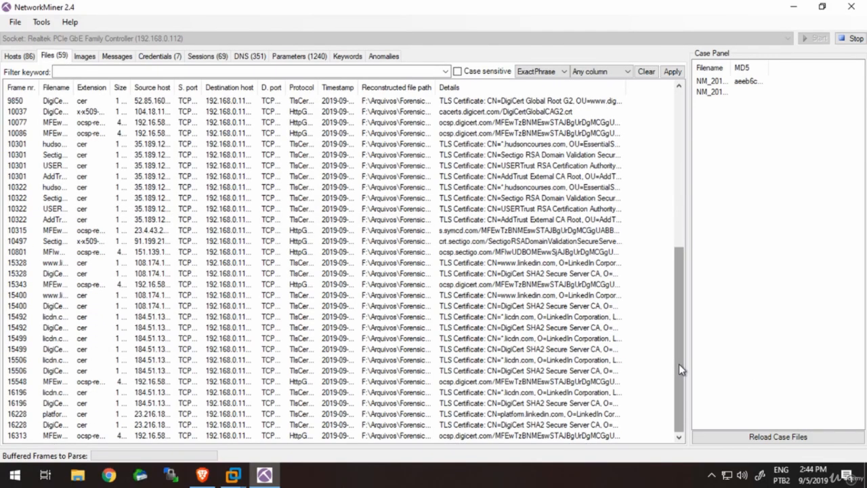
drag(679, 364, 682, 158)
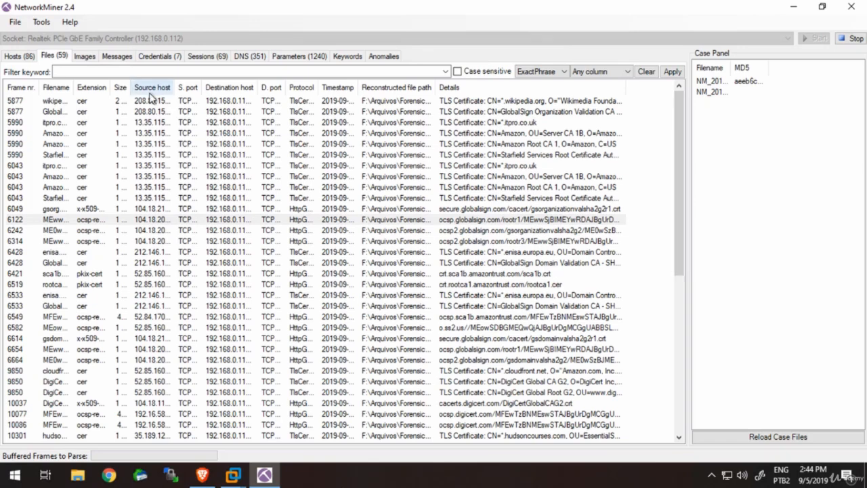
click(19, 57)
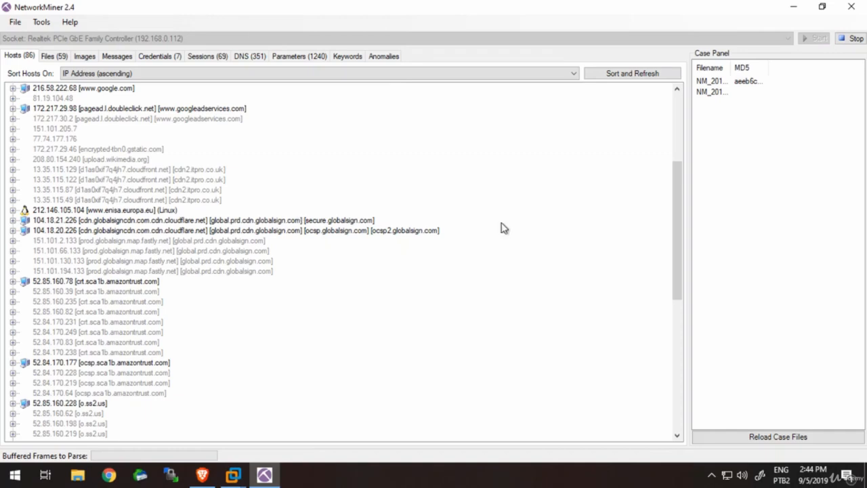
click(311, 215)
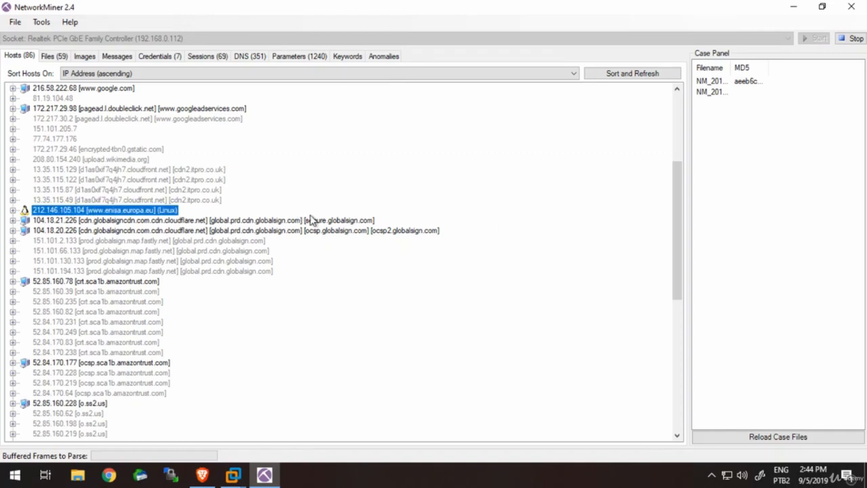
double_click(311, 215)
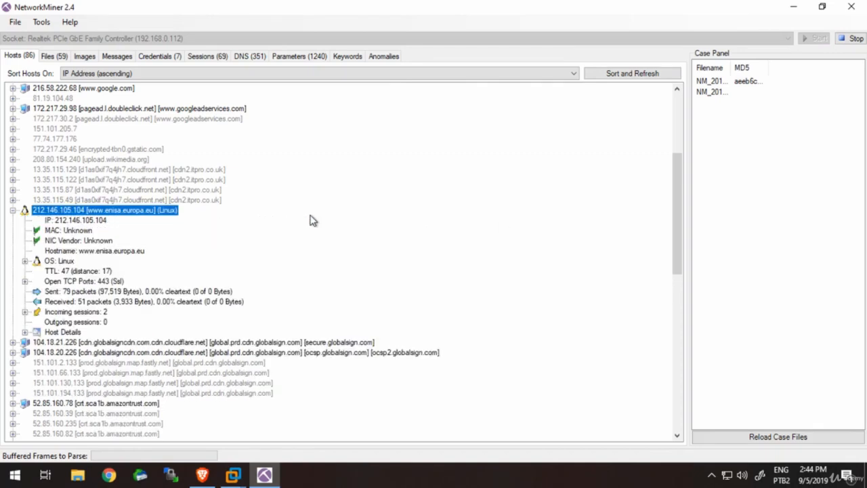
click(132, 225)
click(133, 265)
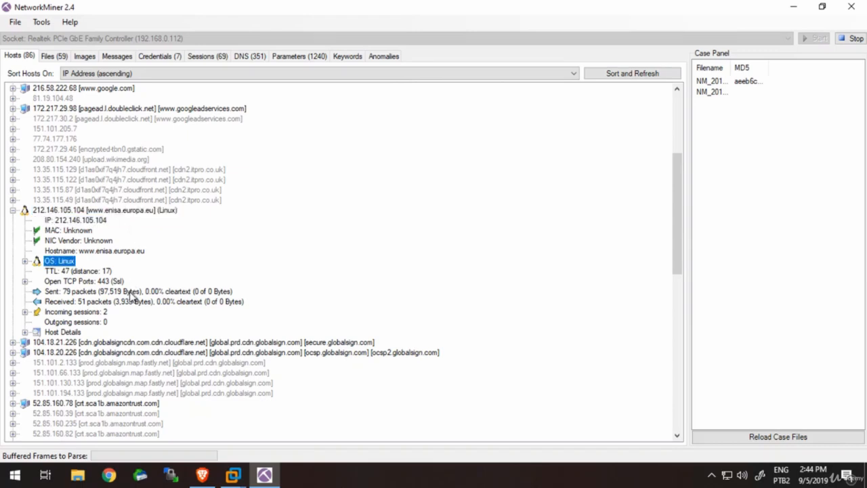
click(126, 251)
- Check the LinkedIn sign-in page in Brave, return to NetworkMiner and look through the hosts list from end to start
click(202, 475)
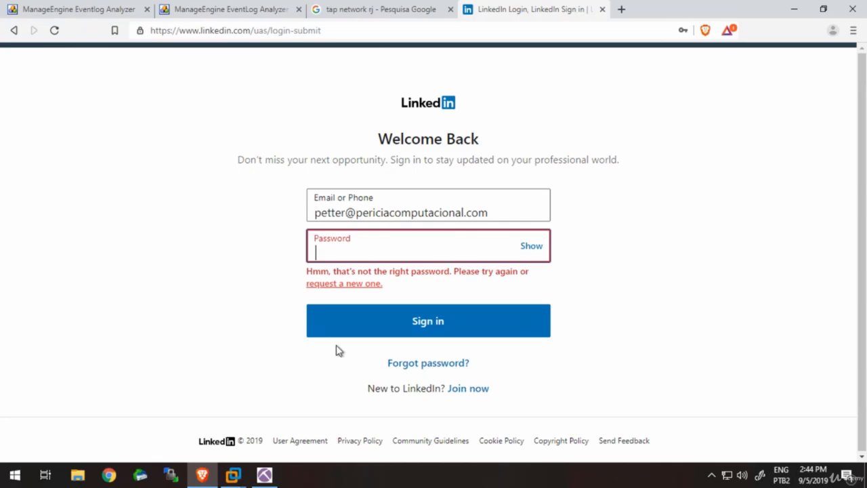
click(265, 475)
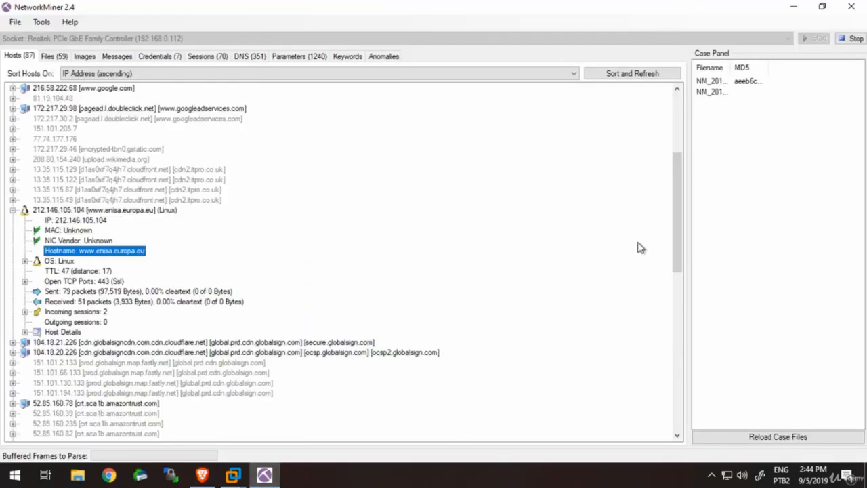
drag(680, 229, 687, 368)
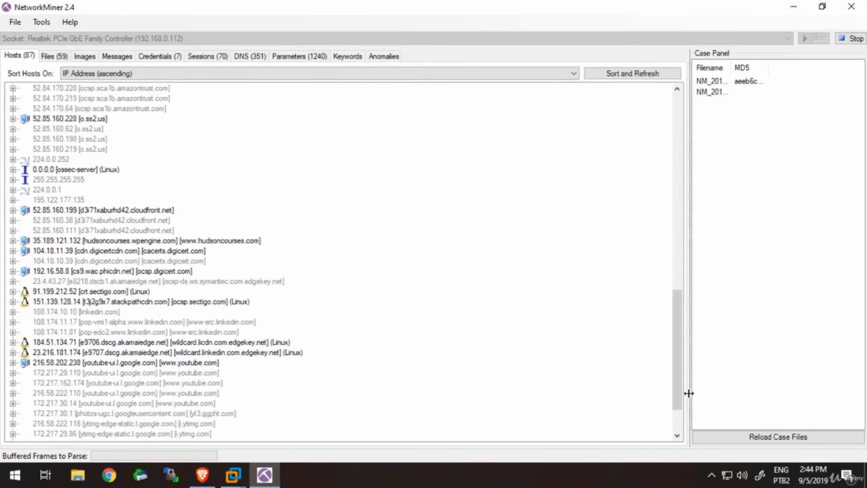
drag(678, 405, 673, 194)
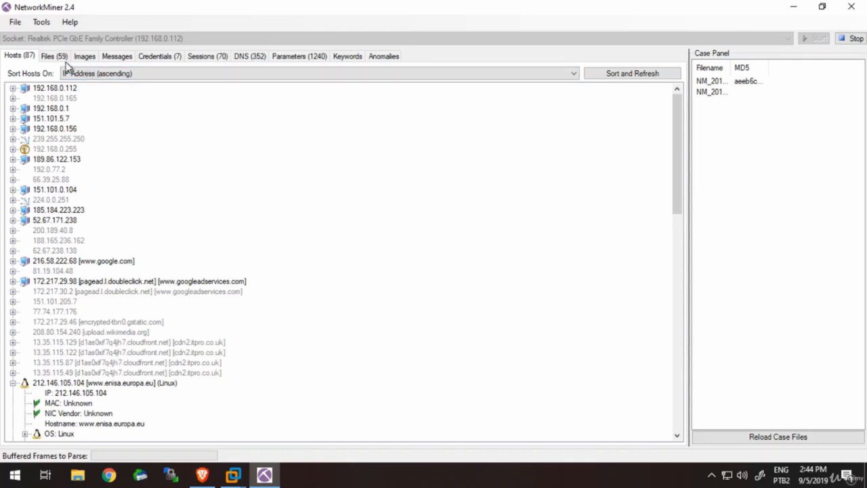
- Expand host 192.168.0.112 and examine its host details and outgoing sessions, collapsing the sessions when done
click(14, 92)
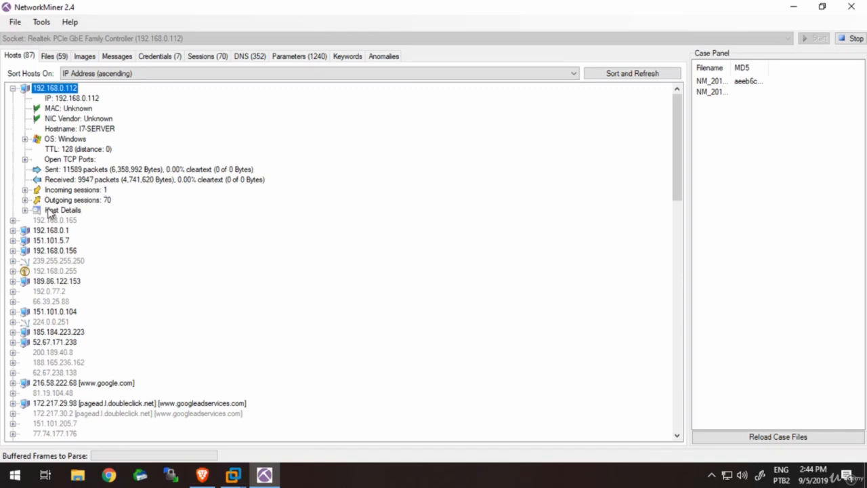
click(26, 210)
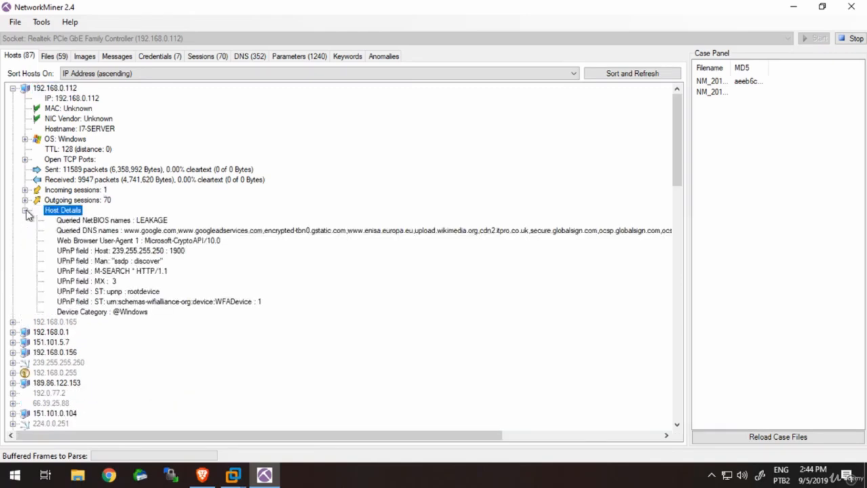
click(25, 200)
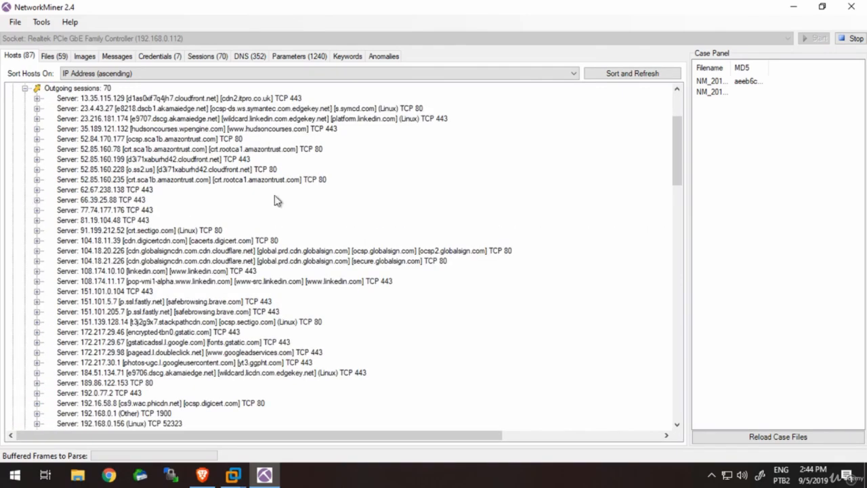
click(677, 107)
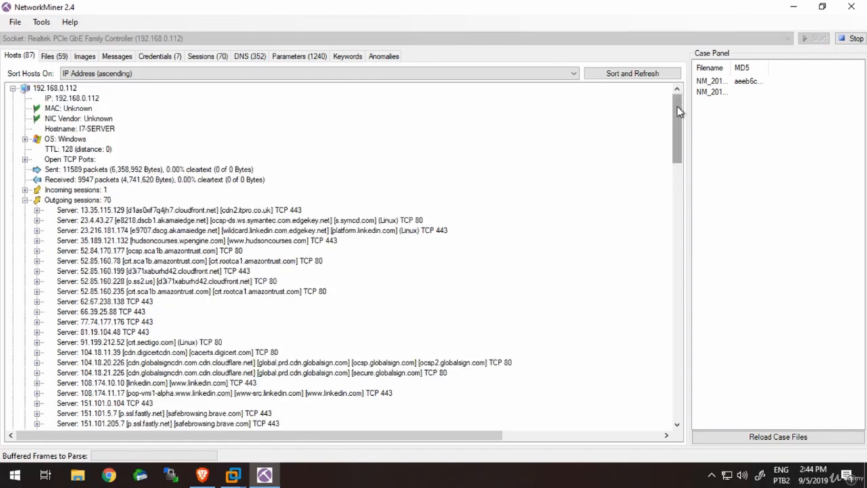
click(25, 200)
click(308, 179)
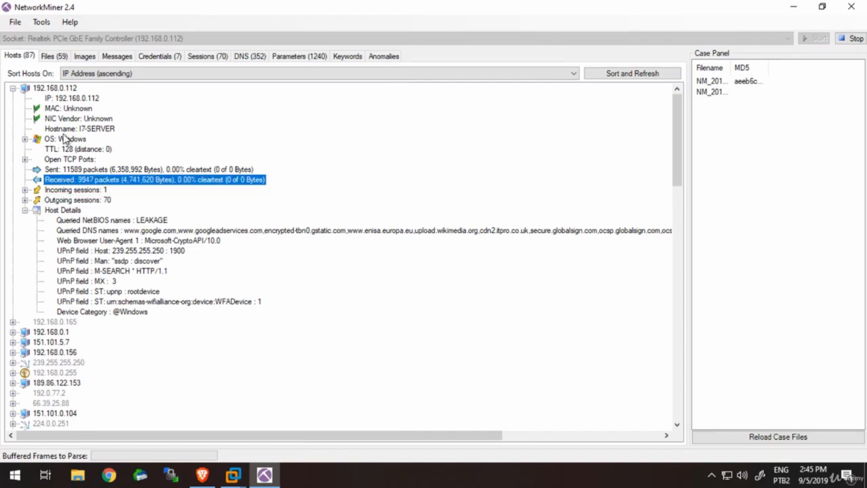
- Examine the operating system fingerprints and open TCP ports of host 192.168.0.112, collapsing the operating system entry when done
click(30, 141)
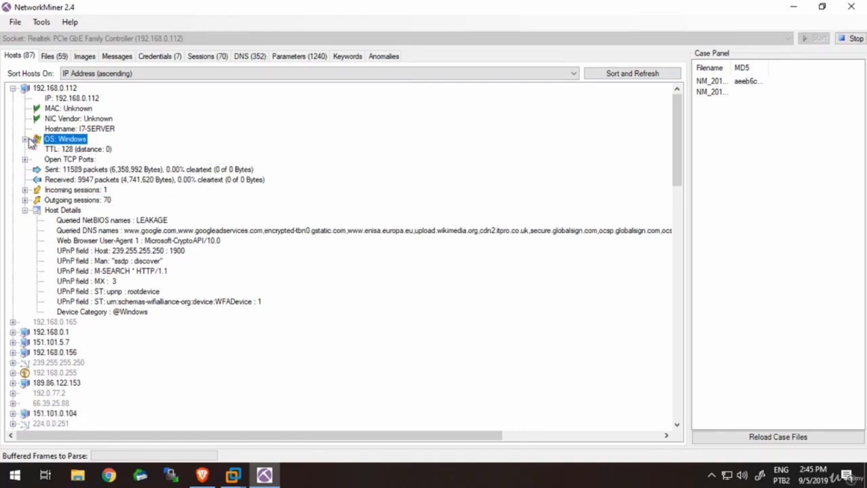
click(25, 139)
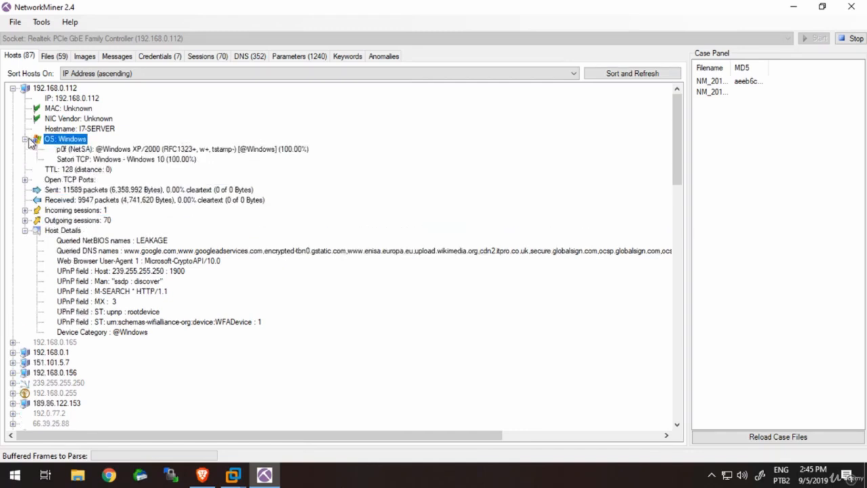
click(26, 180)
click(25, 180)
click(25, 180)
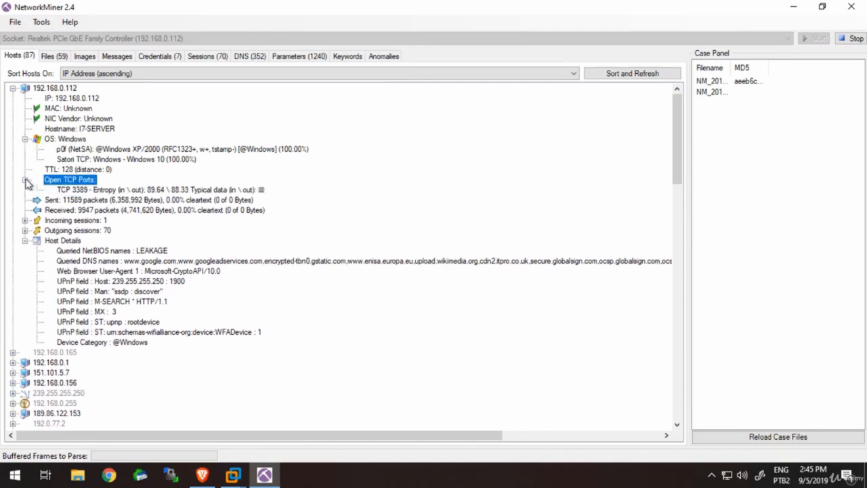
click(25, 139)
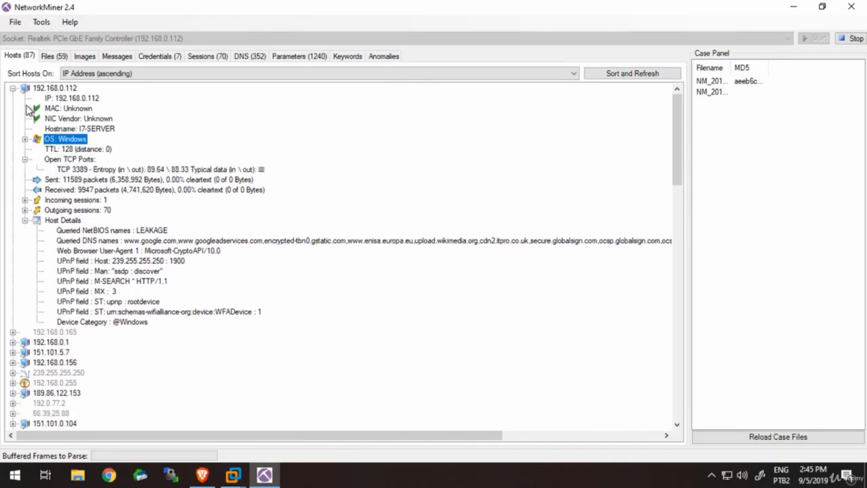
- Collapse host 192.168.0.112 and examine the details of host 192.168.0.255, collapsing it as well
click(13, 88)
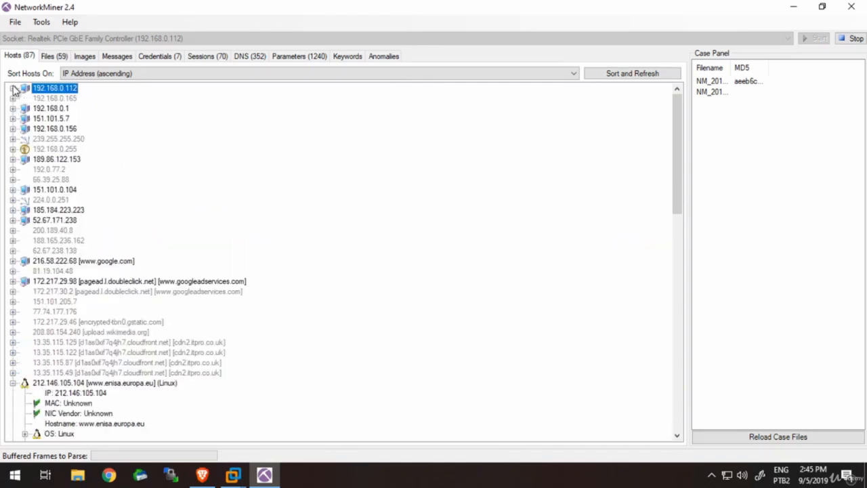
click(13, 149)
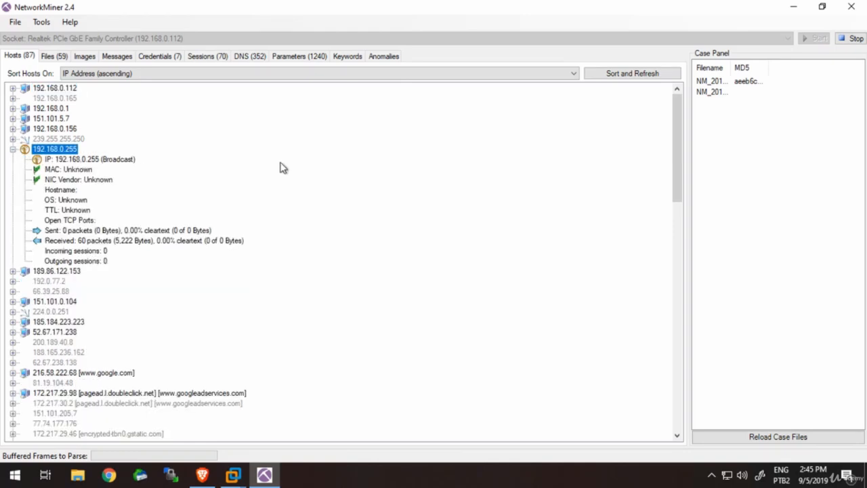
click(13, 149)
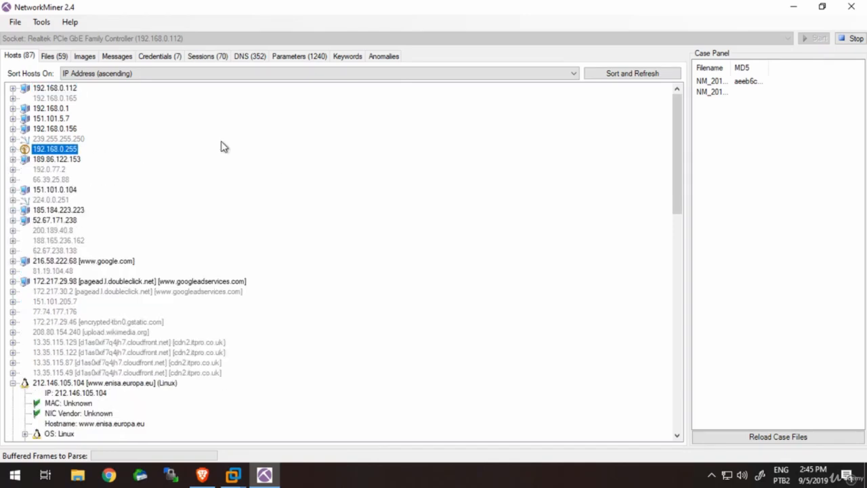
- Look through the captured files, images, messages, credentials, sessions, DNS and parameters, selecting a Certificate Issuer CN parameter
click(54, 57)
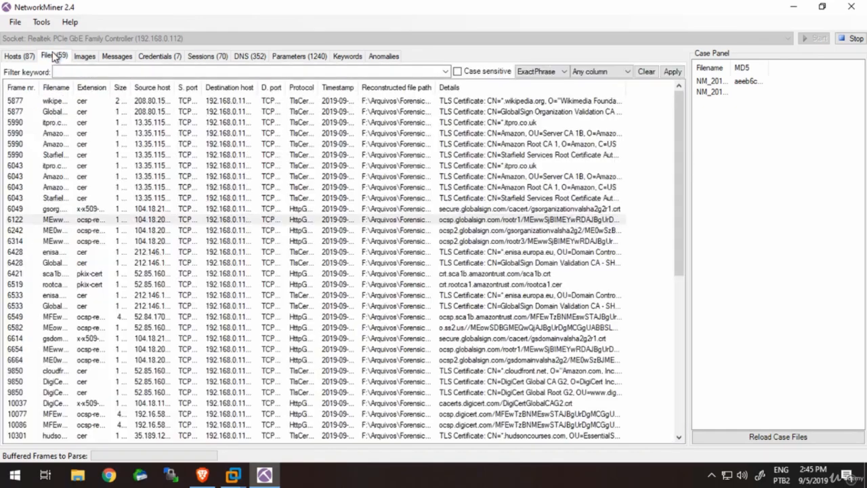
click(92, 59)
click(122, 61)
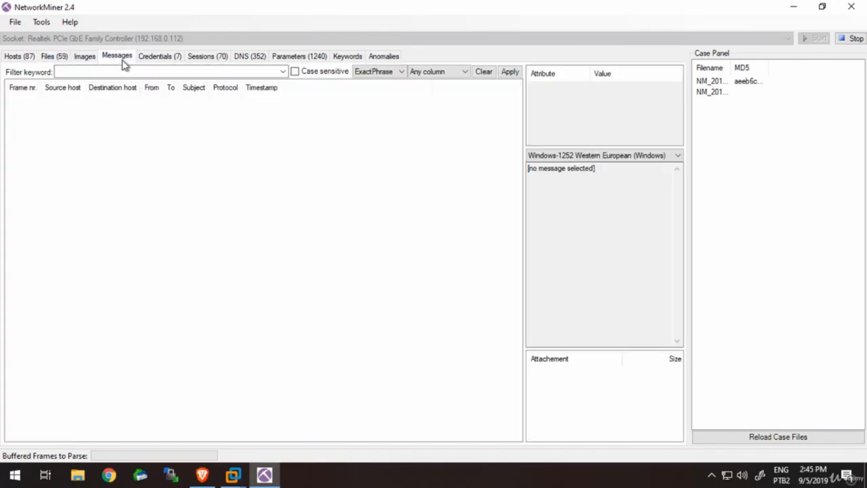
click(159, 61)
click(209, 58)
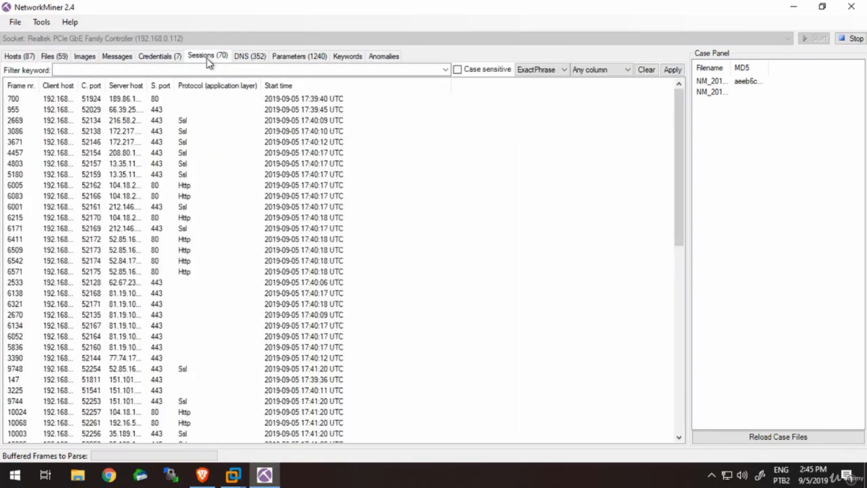
click(252, 60)
click(304, 59)
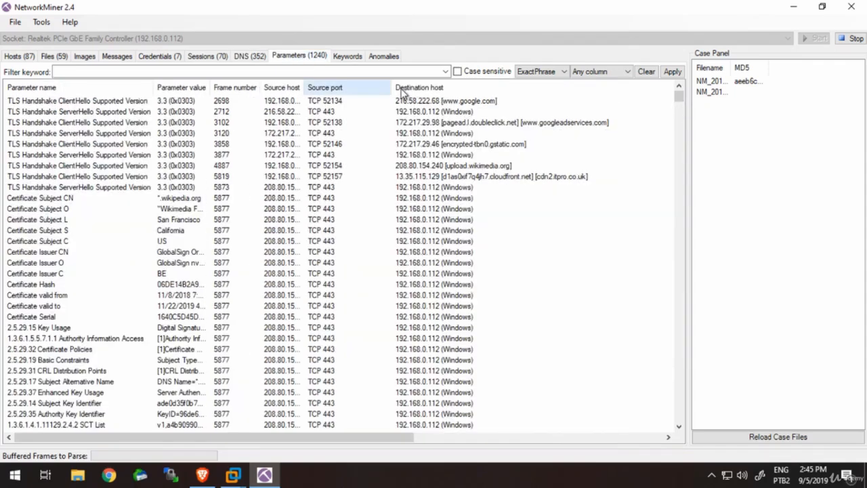
click(449, 253)
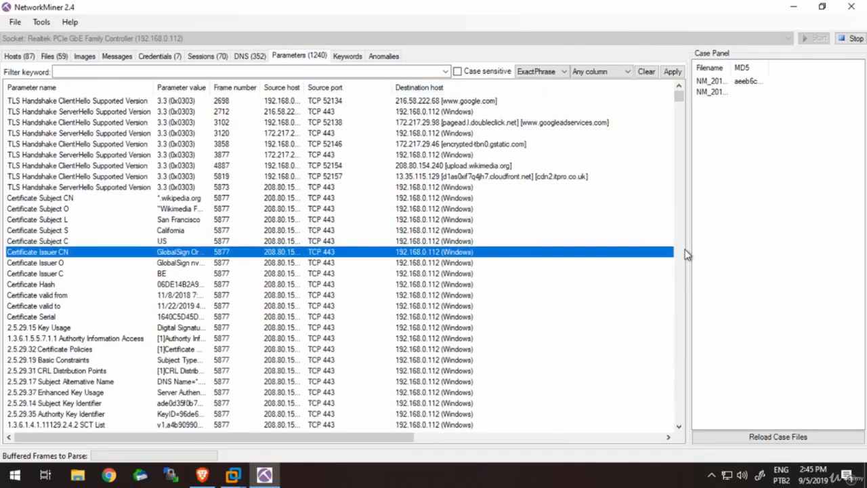
- Check the keyword search and anomalies views and return to the parameters list
click(21, 59)
click(349, 58)
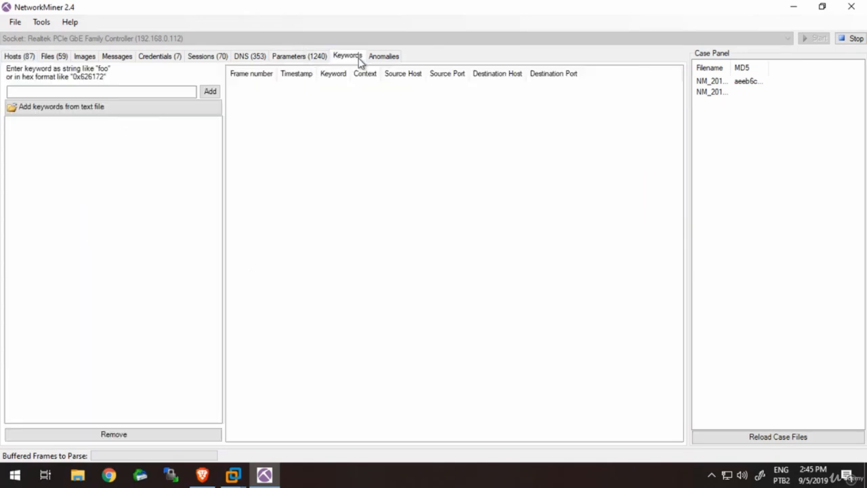
click(391, 61)
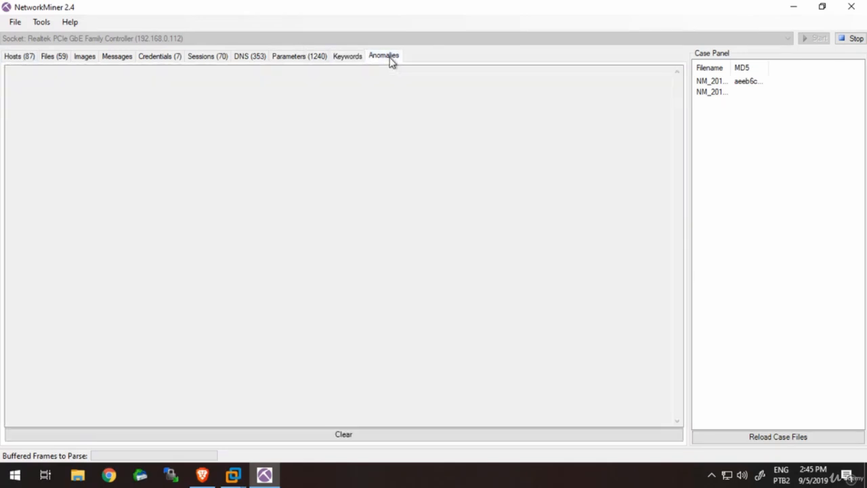
click(324, 59)
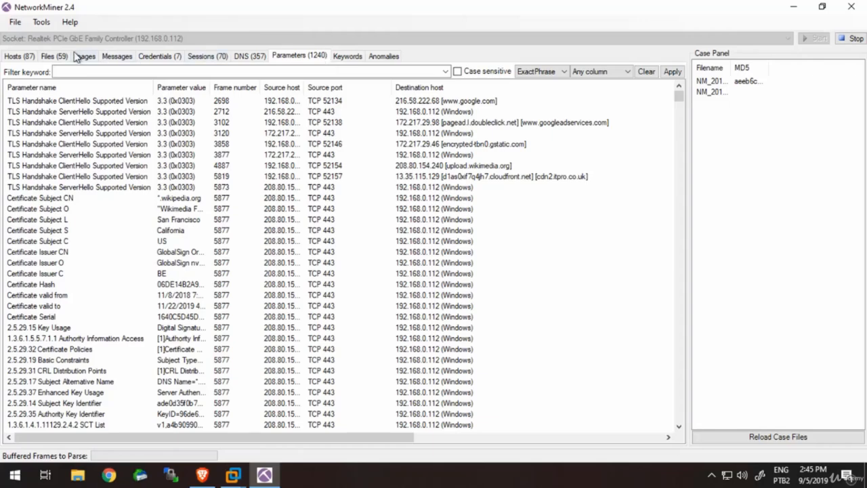
- Stop the live capture from the hosts view and review the captured files, images, messages and credentials
click(20, 56)
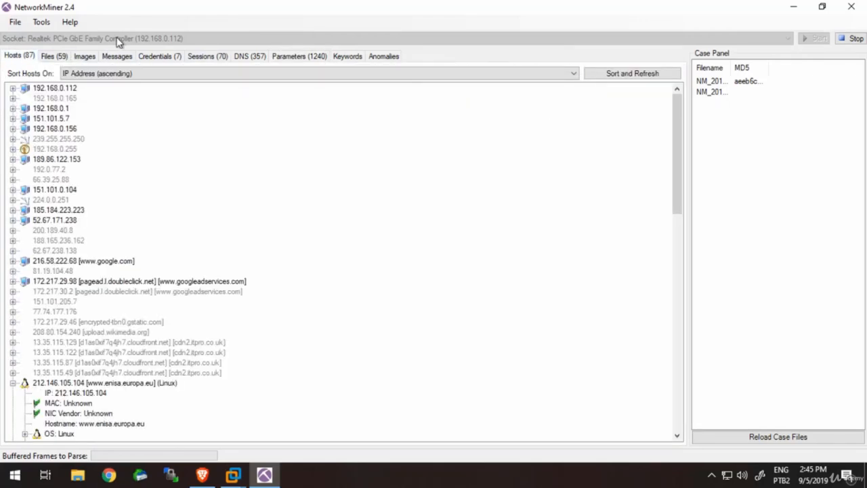
click(857, 40)
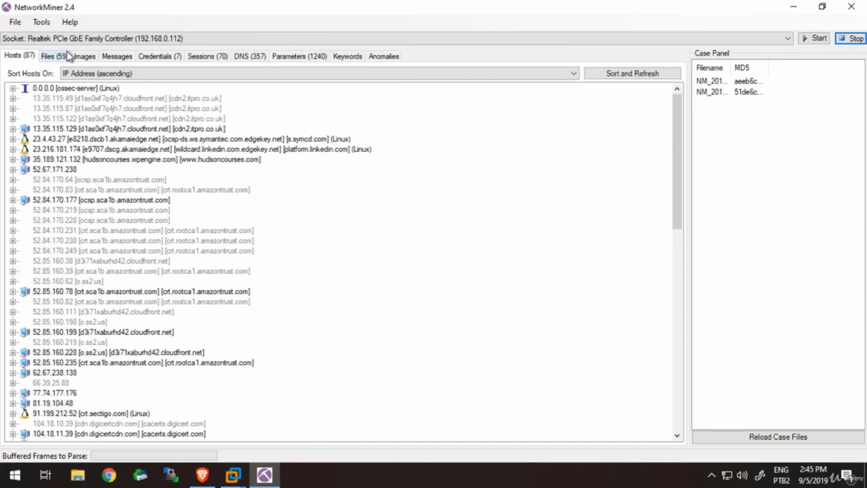
click(68, 57)
click(86, 57)
click(118, 57)
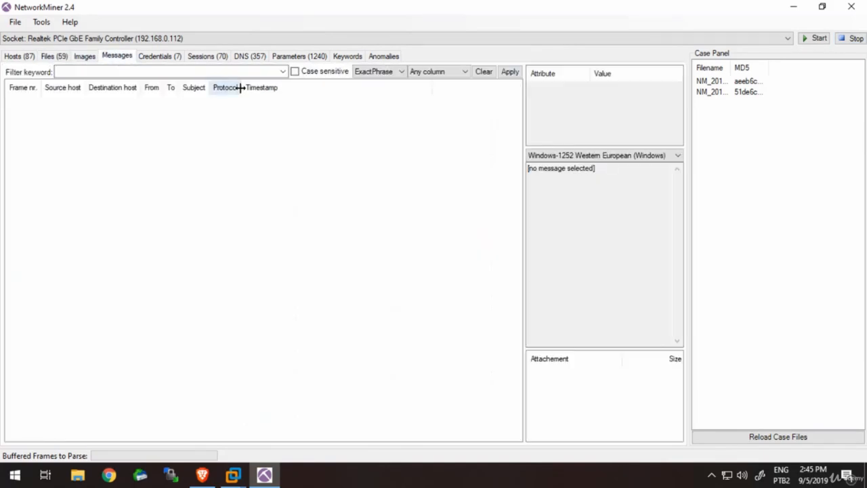
click(171, 57)
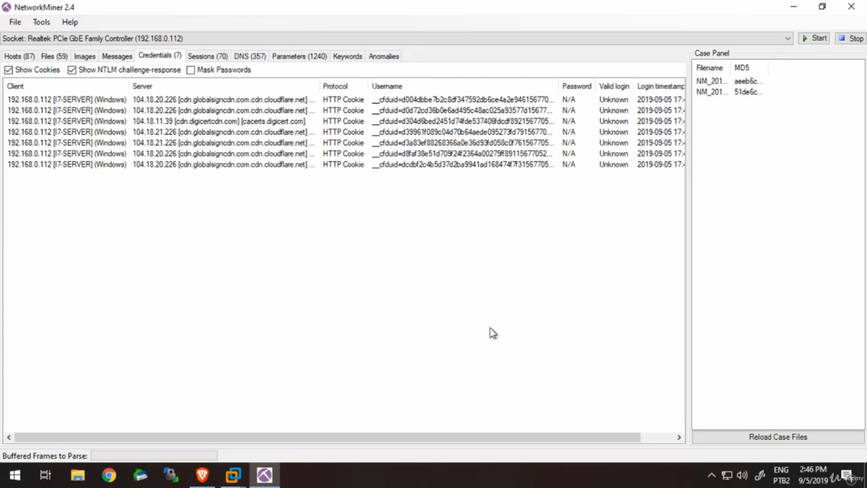
click(17, 23)
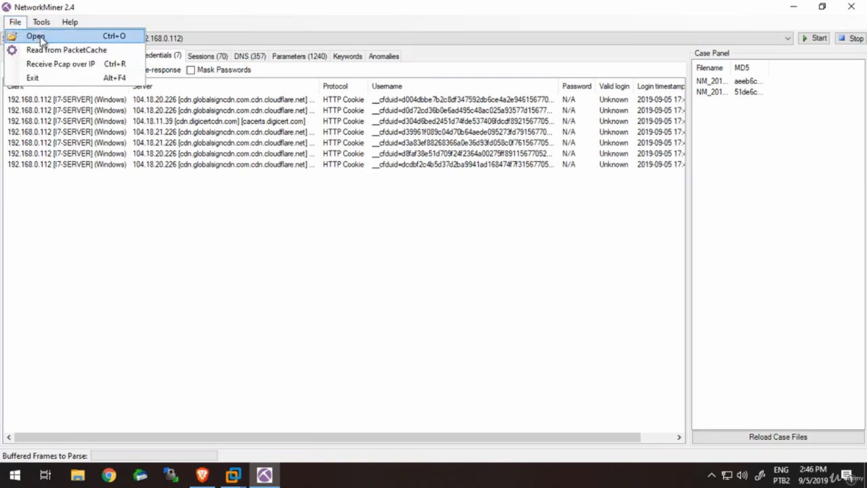
click(37, 36)
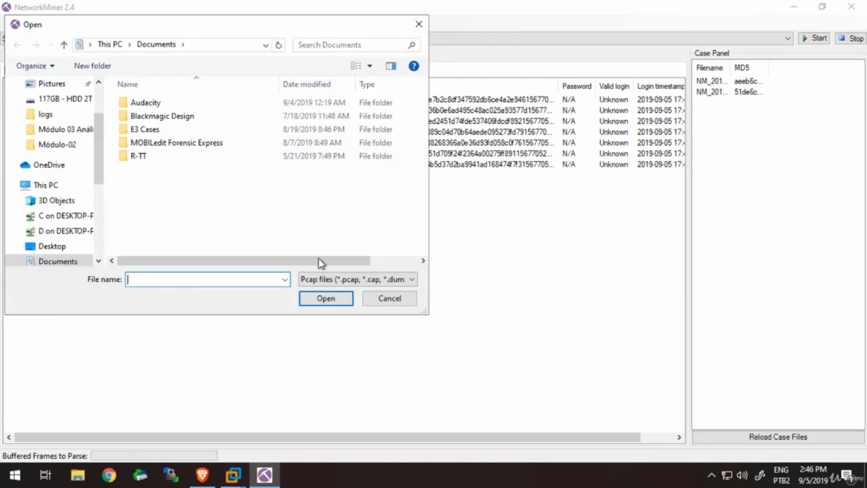
click(384, 301)
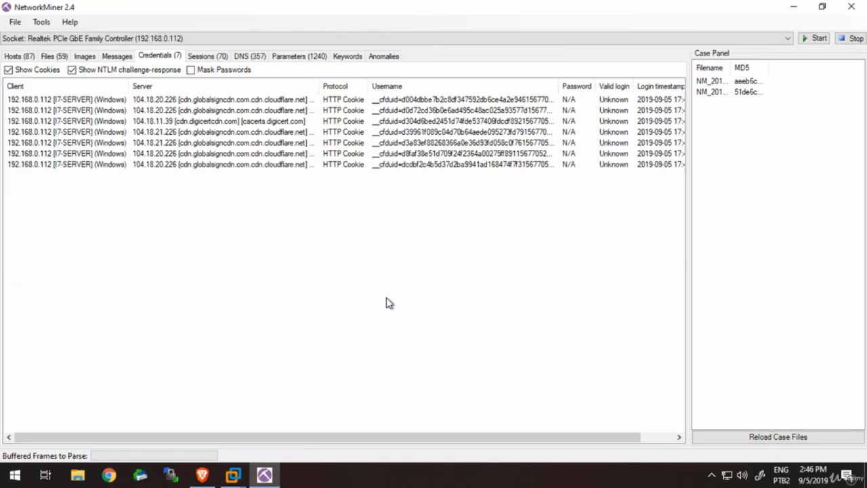
- Switch to the Brave browser and search Google for "download pcap forensic"
click(201, 475)
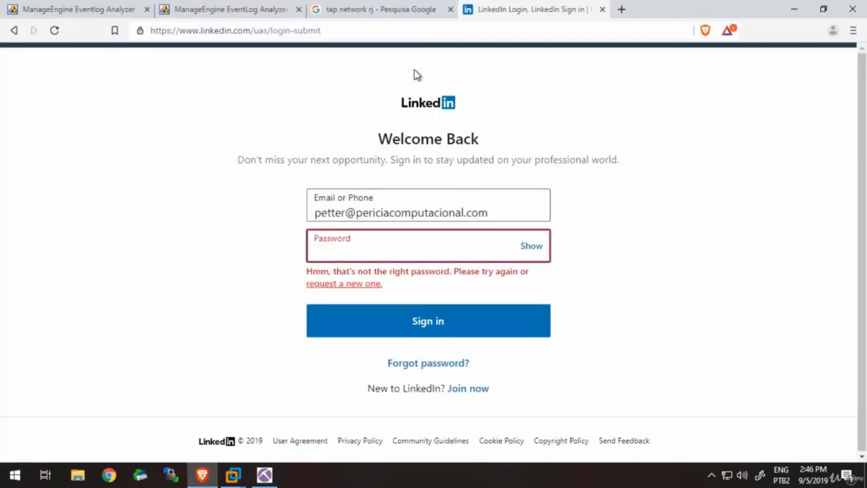
click(401, 30)
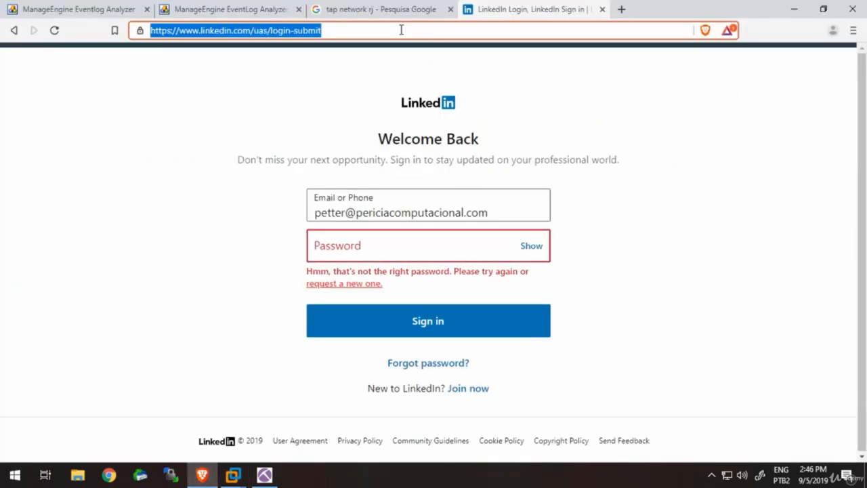
double_click(401, 30)
triple_click(402, 29)
text(download p)
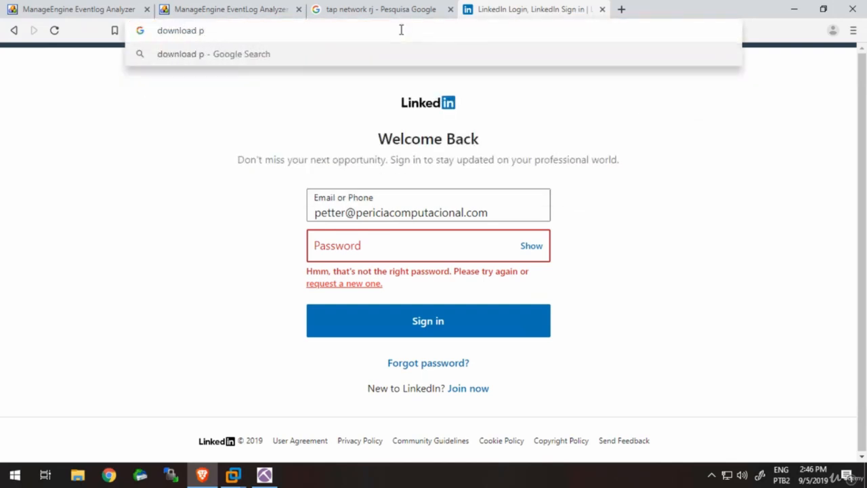
text(cap forensic)
key(Return)
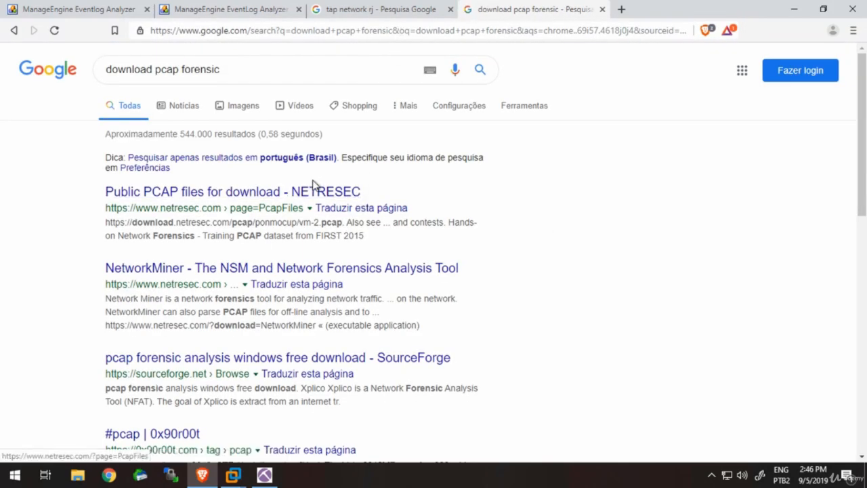
- Open the NETRESEC public PCAP files result in a new tab and the "#pcap | 0x90r00t" result in the current one
right_click(313, 193)
click(343, 198)
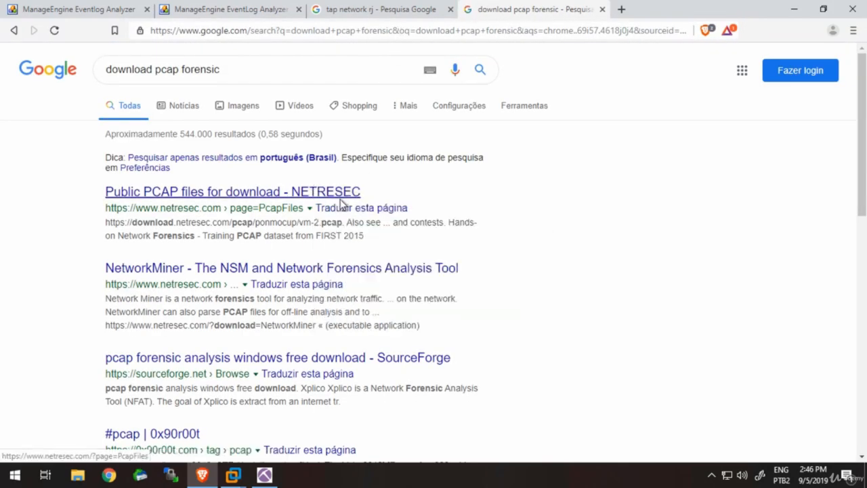
scroll(342, 204, down, 1)
scroll(342, 205, down, 2)
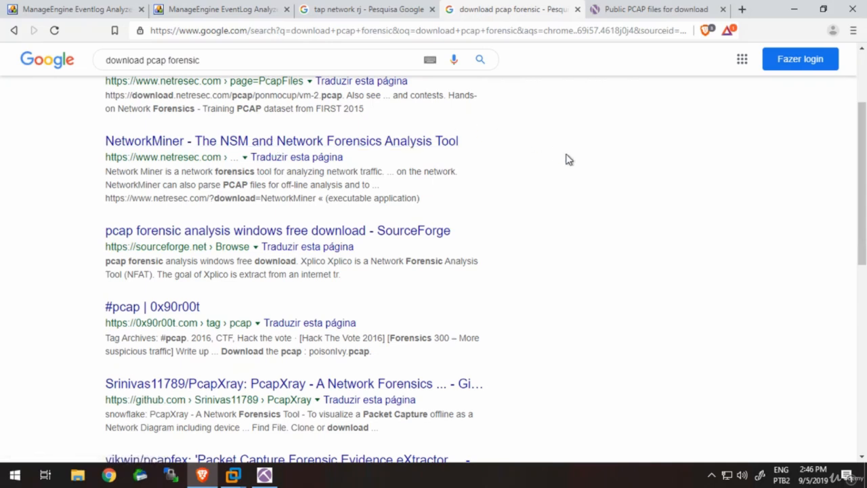
scroll(568, 159, down, 1)
scroll(568, 159, down, 2)
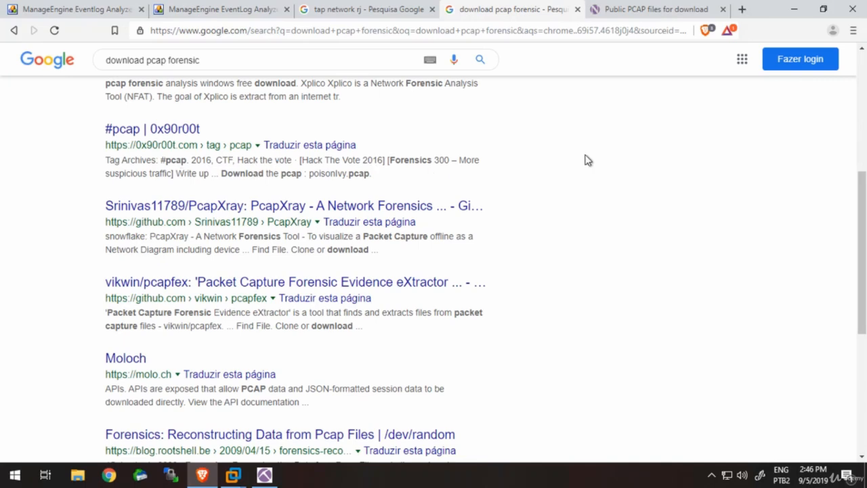
scroll(587, 160, down, 2)
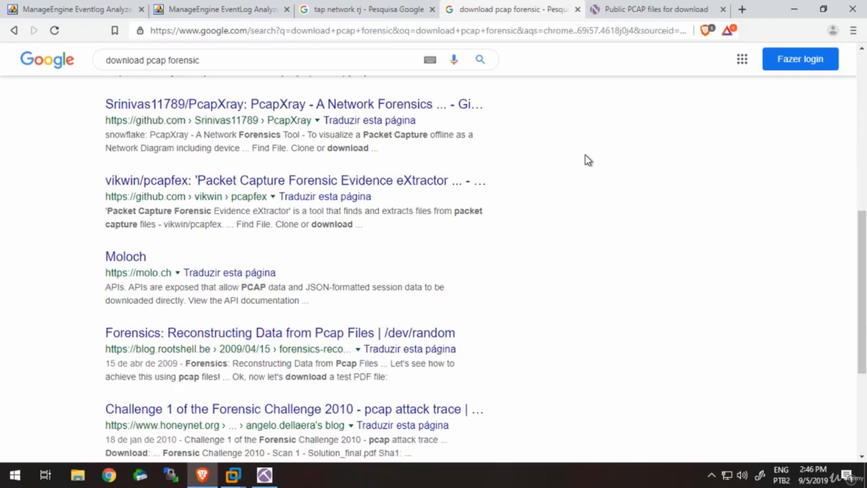
scroll(587, 160, up, 1)
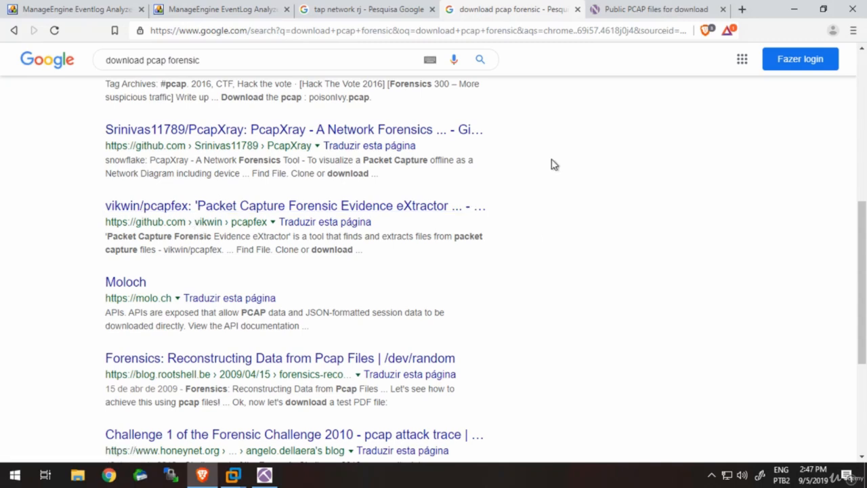
scroll(555, 164, up, 1)
click(183, 129)
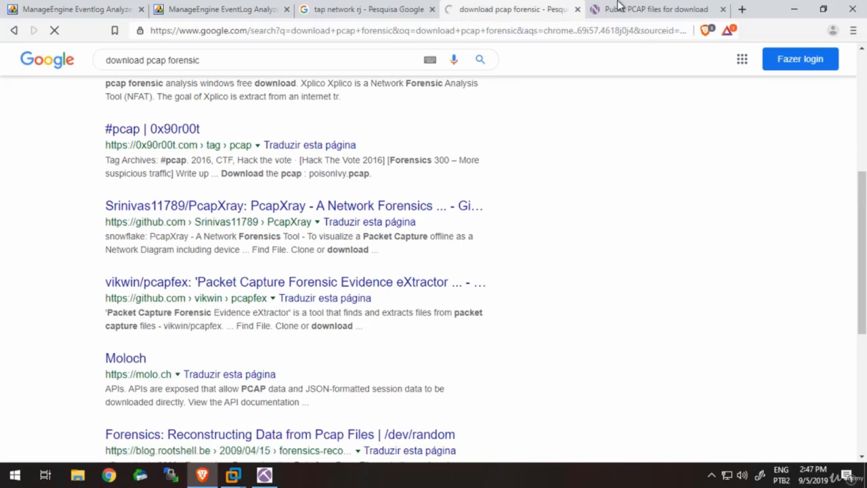
- On the NETRESEC PCAP files page, open the Dropbox link of the Contagio Malware Dump archive in a new tab
click(619, 6)
scroll(378, 283, down, 2)
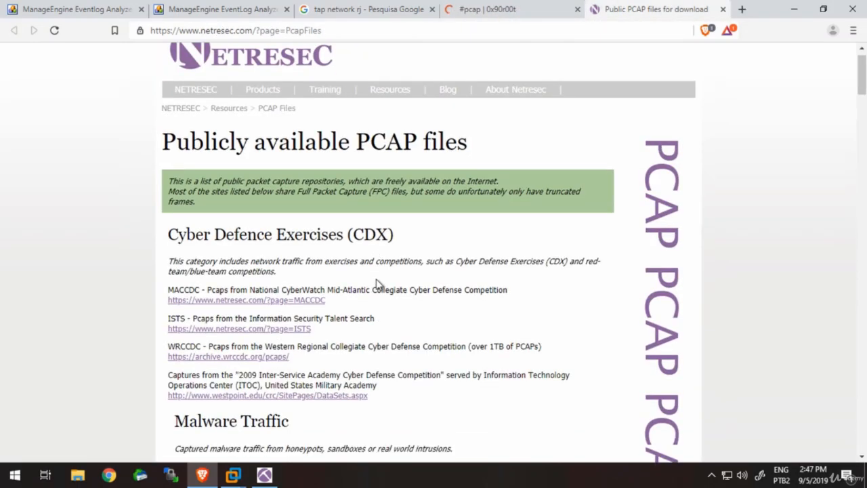
scroll(378, 283, down, 2)
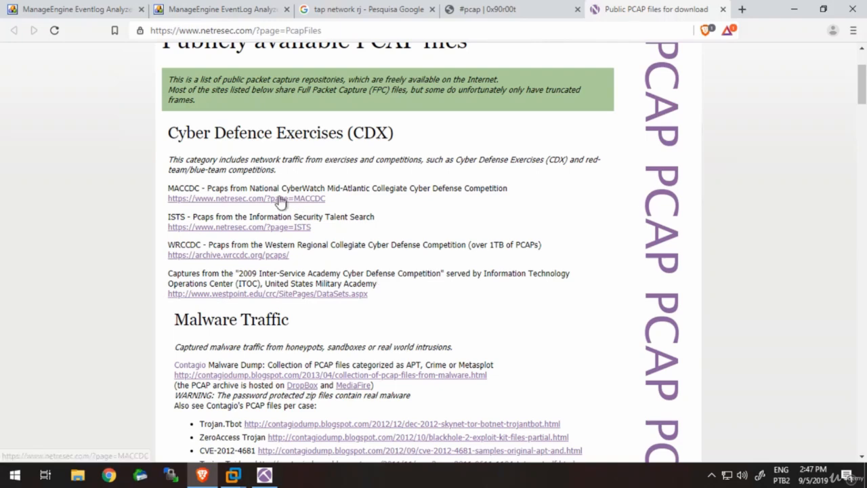
scroll(279, 202, down, 3)
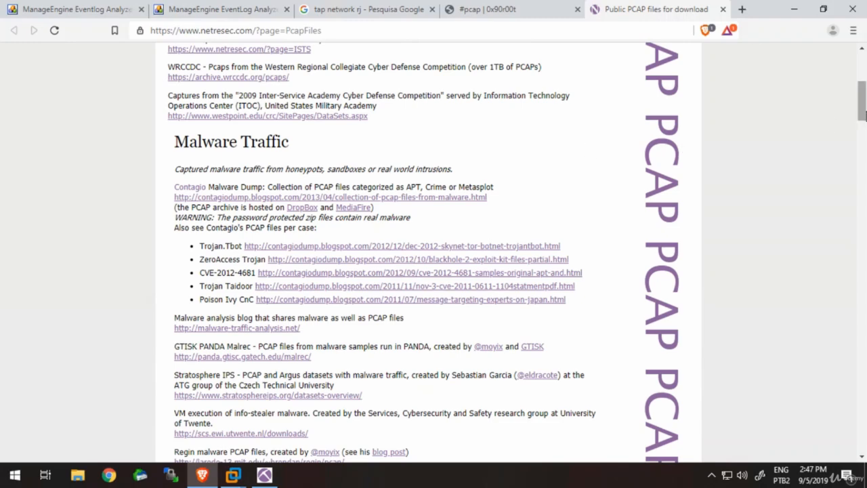
drag(862, 107, 865, 80)
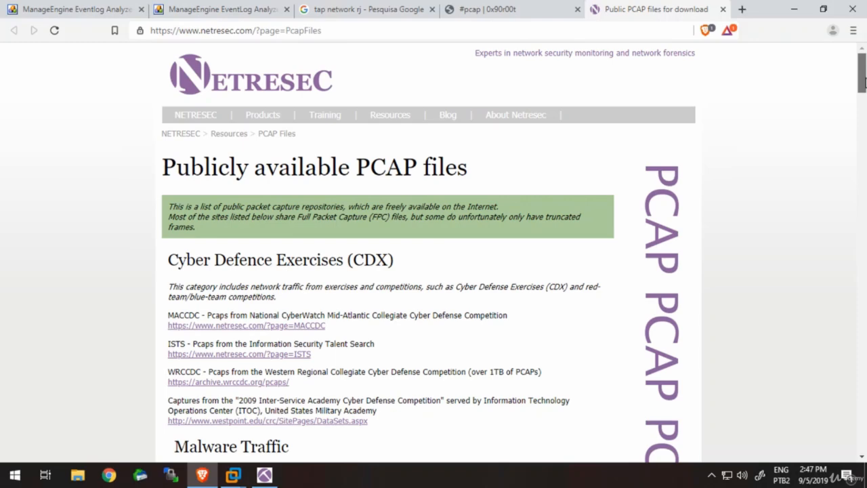
drag(865, 82, 864, 105)
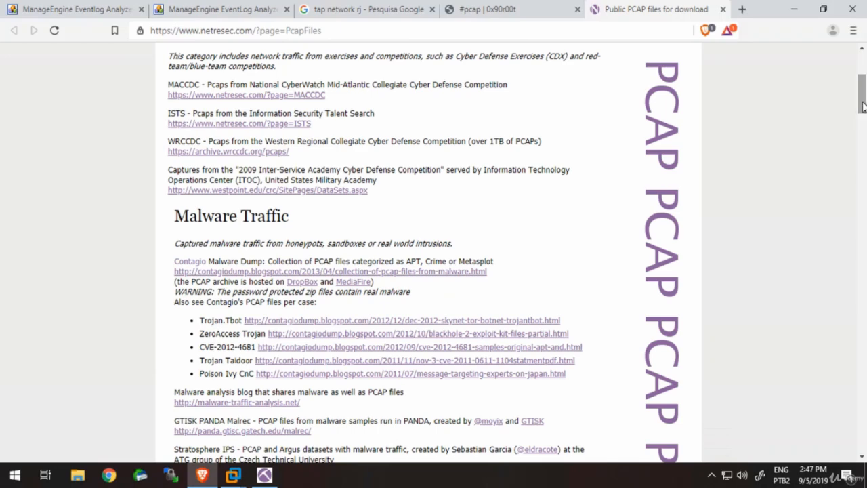
drag(863, 106, 863, 114)
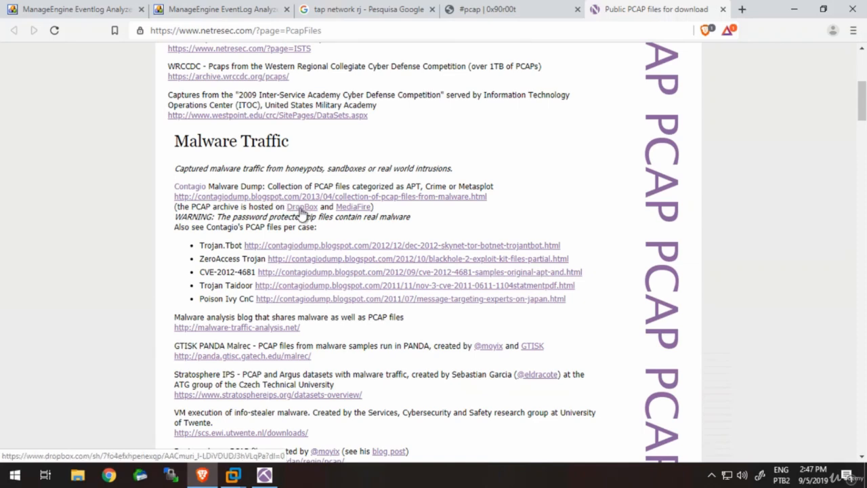
right_click(302, 212)
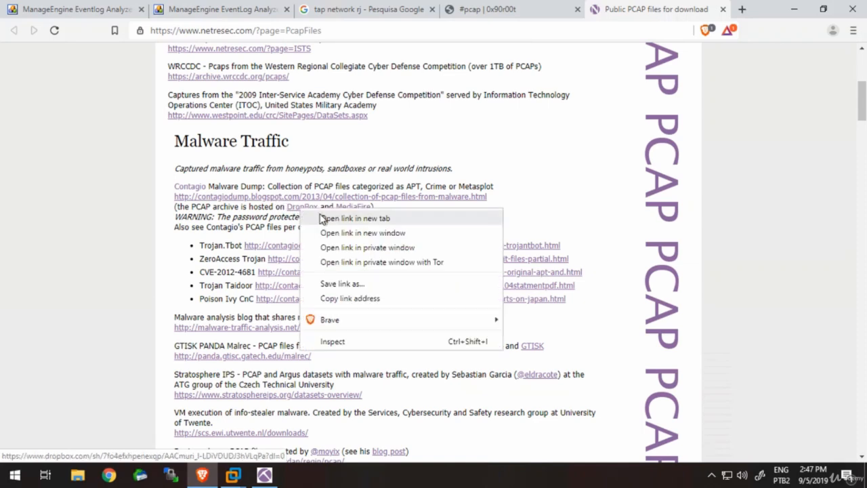
click(321, 217)
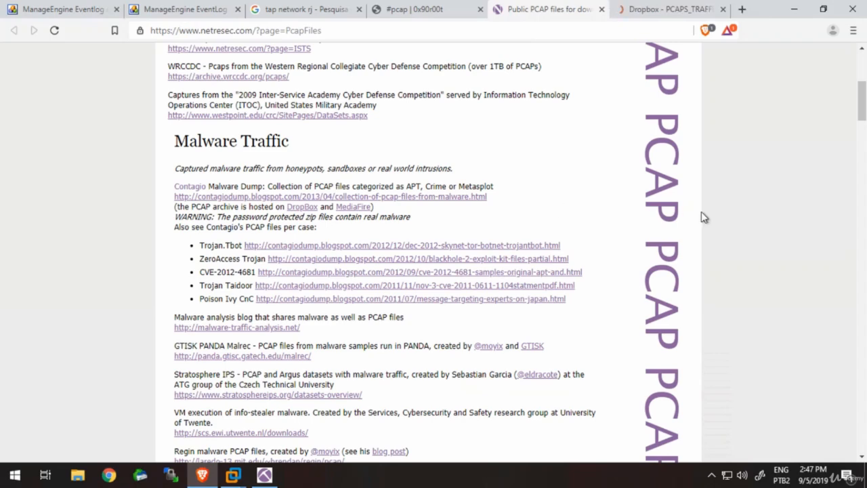
- Examine the capture sources listed under Malware Traffic and Network Forensics on the NETRESEC page
scroll(703, 217, down, 1)
scroll(703, 217, down, 2)
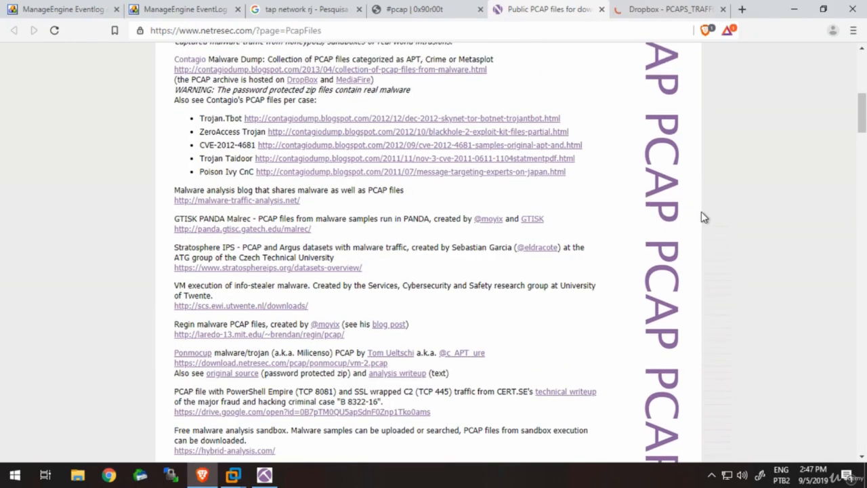
scroll(703, 217, down, 1)
scroll(703, 217, down, 1)
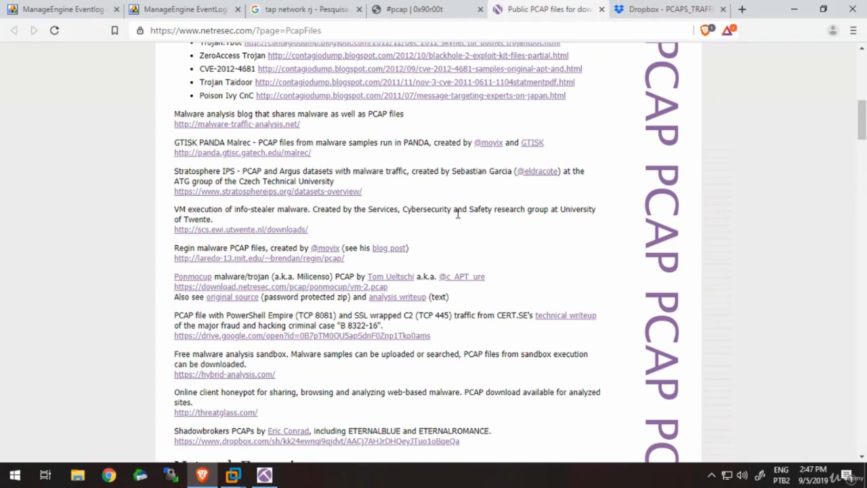
scroll(458, 212, down, 5)
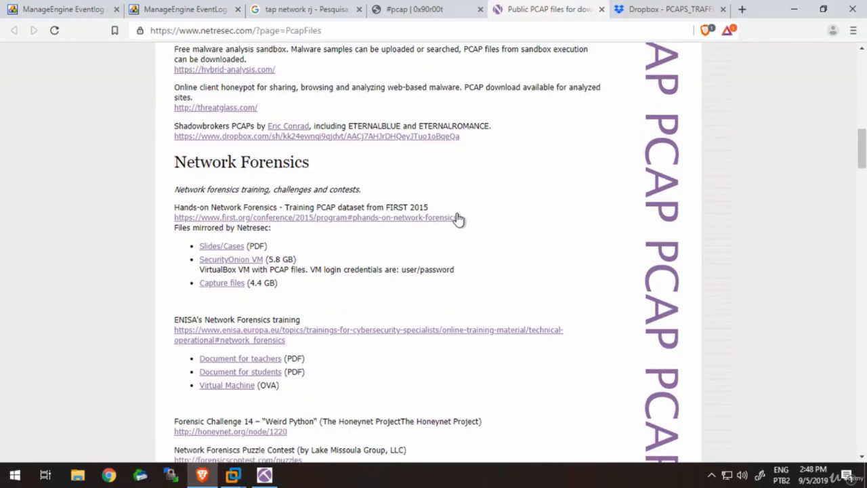
scroll(457, 218, down, 1)
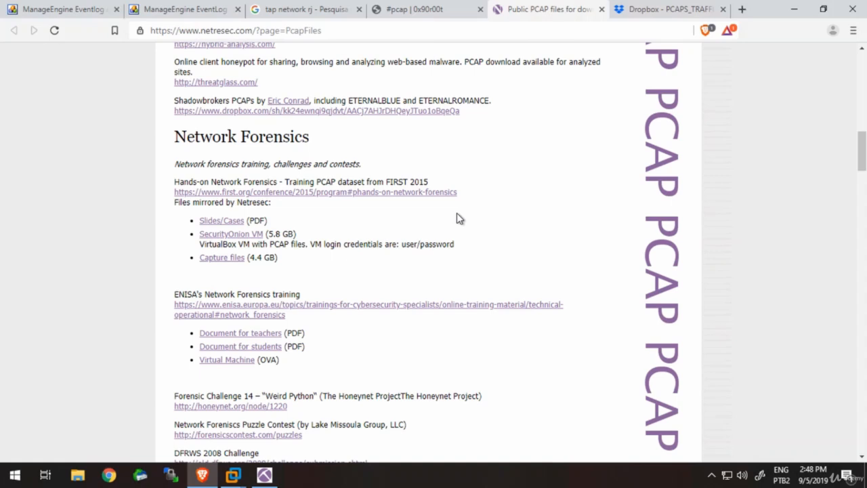
scroll(458, 219, down, 1)
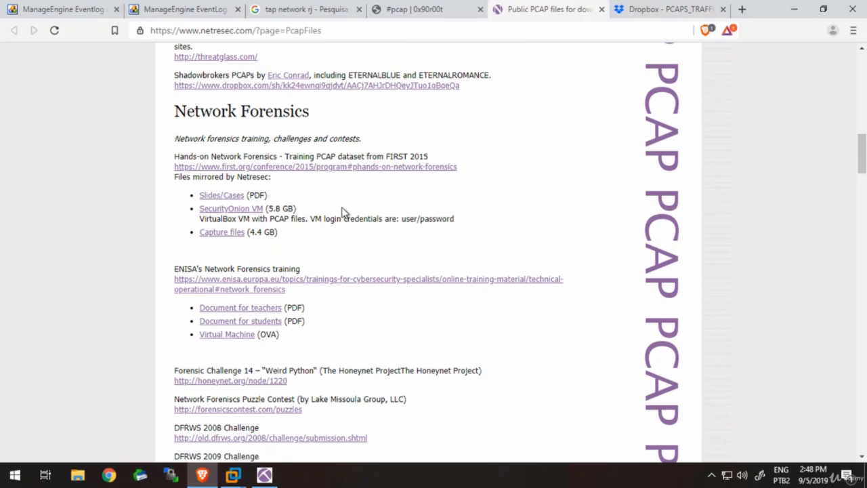
scroll(342, 213, down, 2)
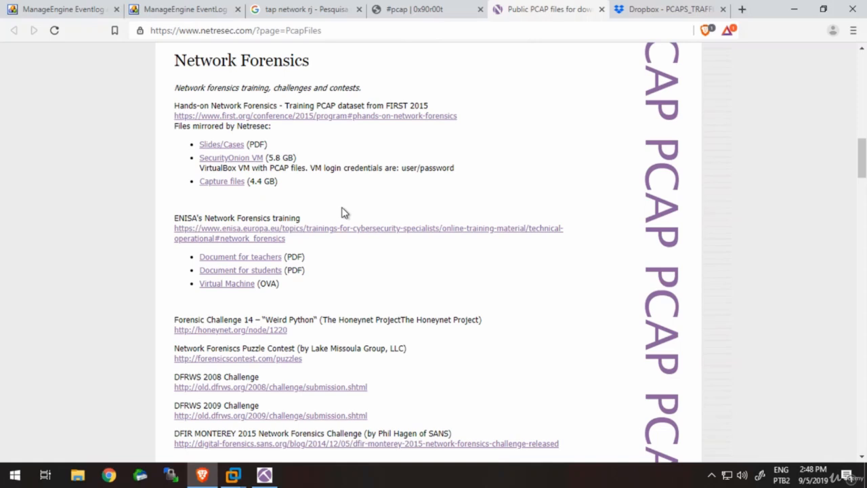
scroll(342, 212, down, 3)
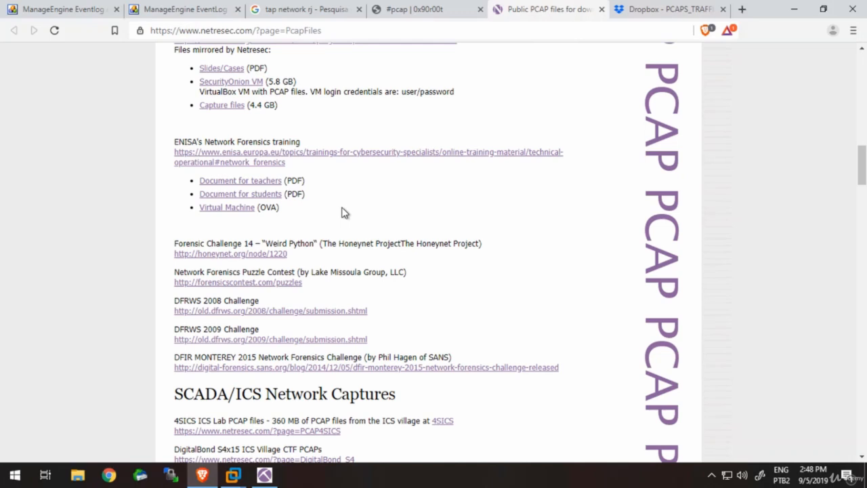
scroll(342, 212, down, 1)
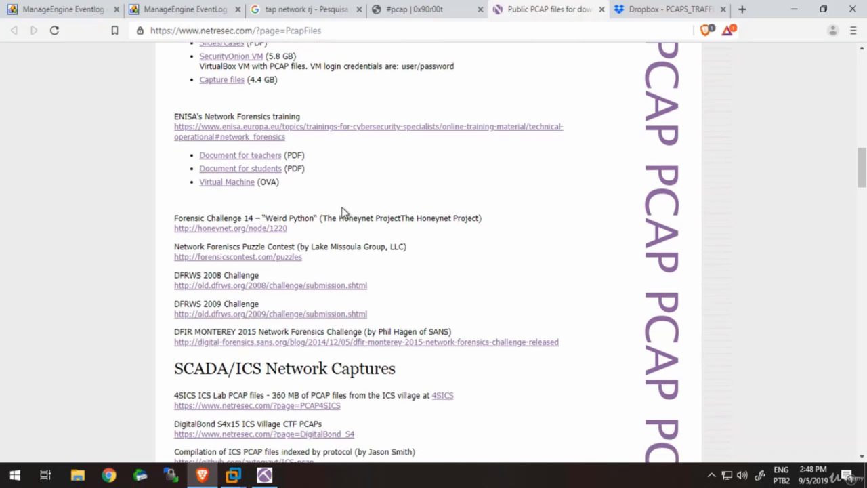
scroll(342, 212, up, 1)
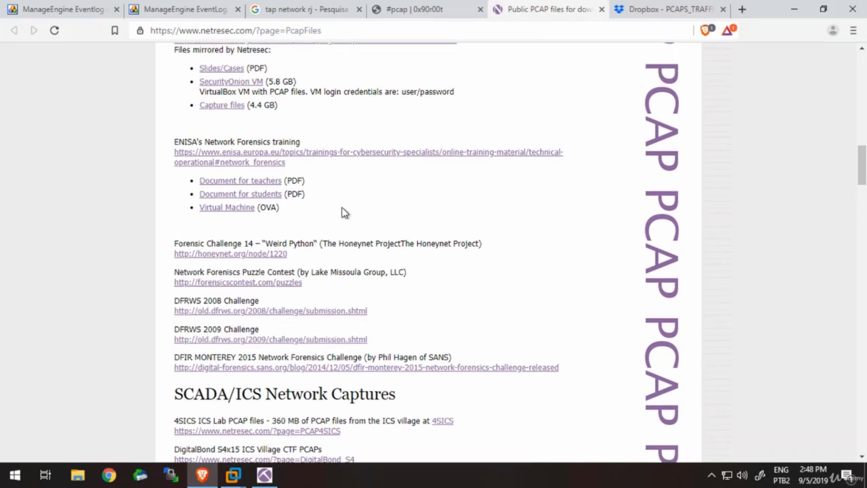
scroll(342, 212, up, 1)
- Examine the SCADA/ICS and Capture the Flag capture sources and bring up the opened Dropbox PCAPS_TRAFFIC_PATTERNS page
scroll(343, 212, down, 1)
scroll(343, 212, down, 4)
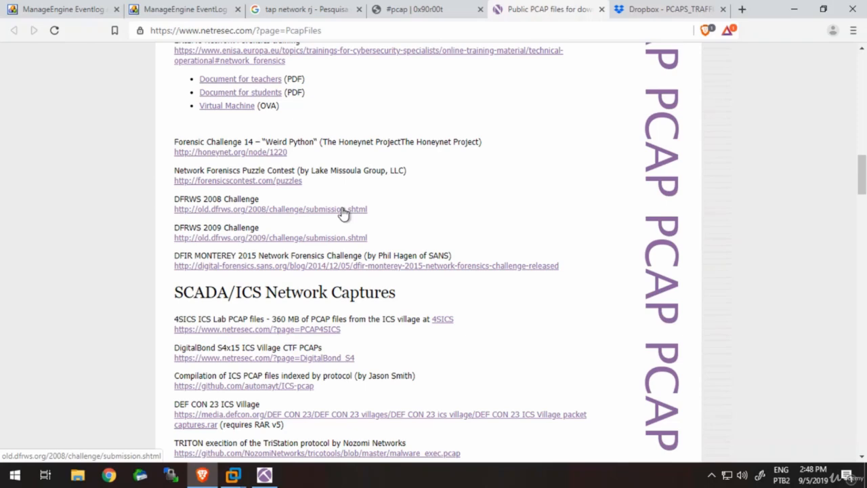
scroll(342, 212, down, 4)
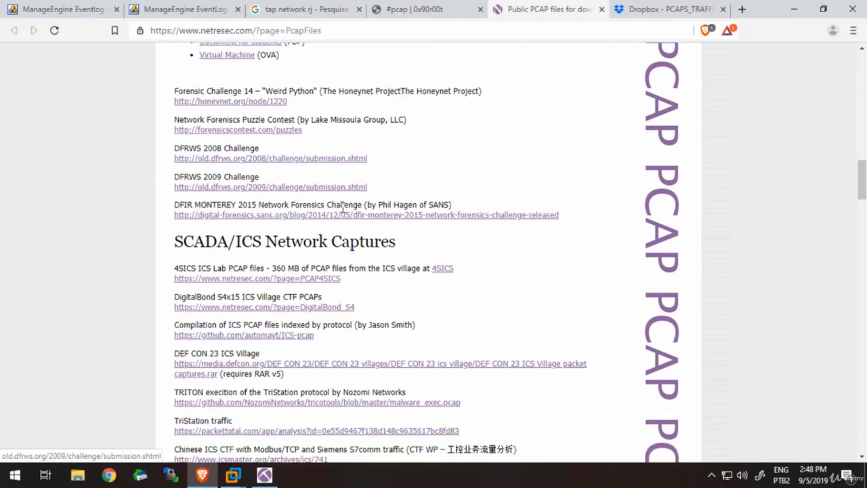
scroll(342, 212, down, 9)
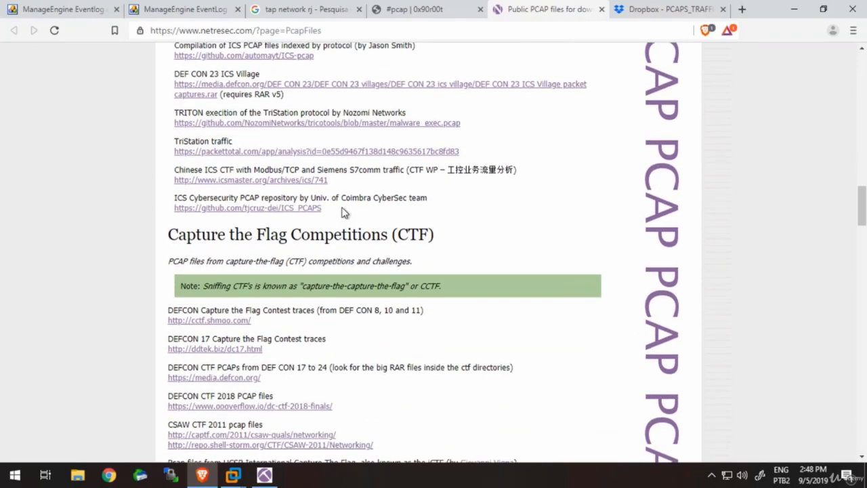
scroll(344, 212, down, 7)
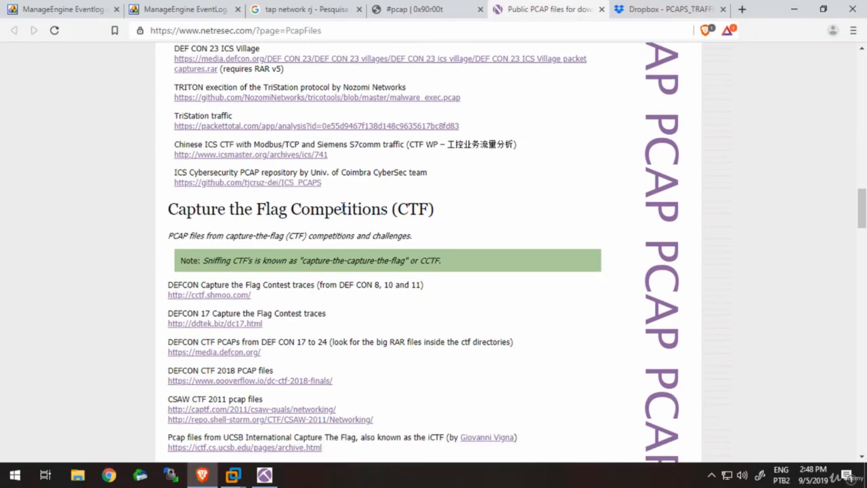
click(667, 11)
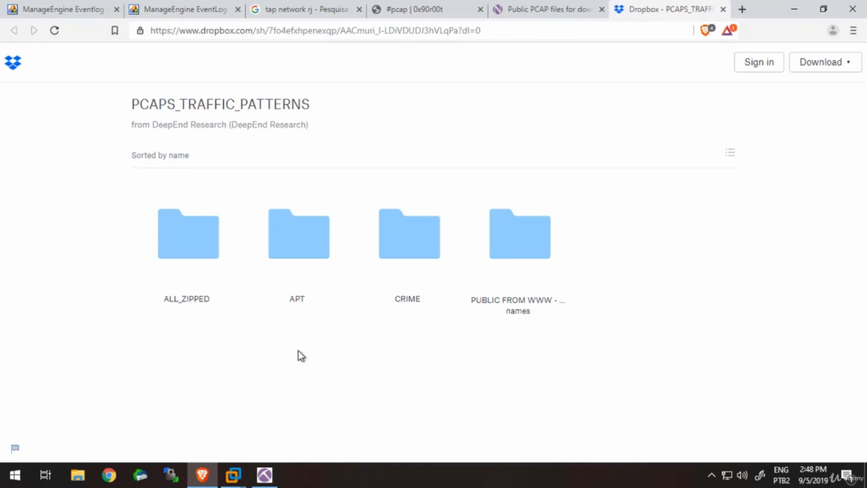
- Open the BIN_cryptolocker_9CBB128E8211A7CD00729C159815CB1C-pcap.zip archive from the CRIME folder on Dropbox
click(420, 251)
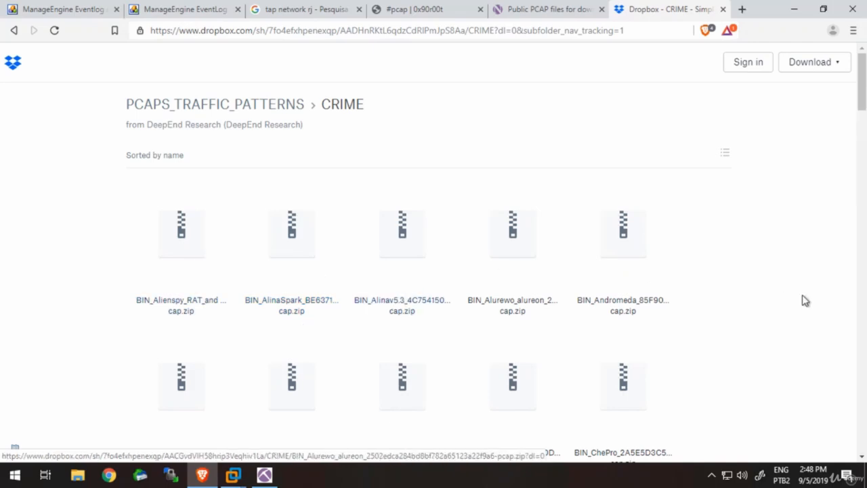
click(866, 138)
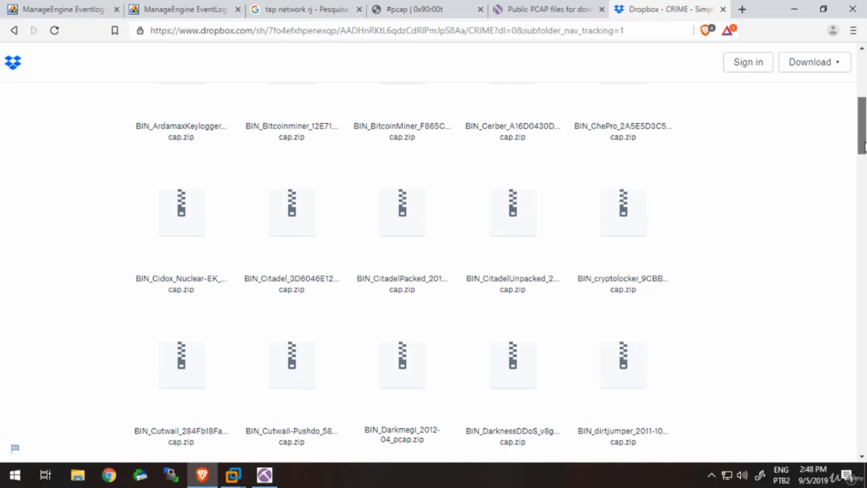
click(641, 245)
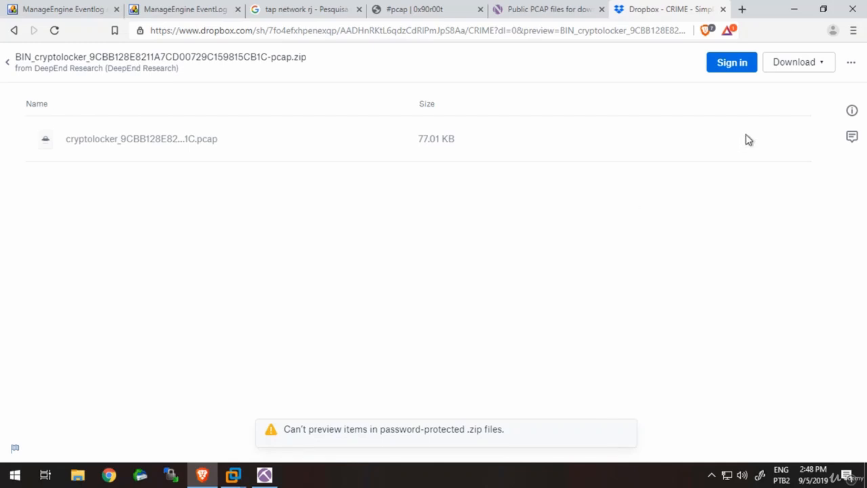
- Download the cryptolocker zip directly and save it to the 117GB - HDD 2T (D:) drive
click(830, 68)
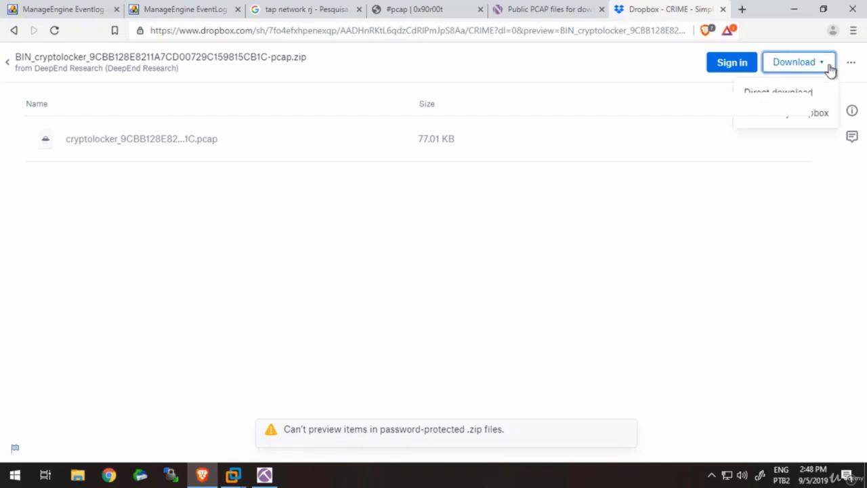
click(786, 92)
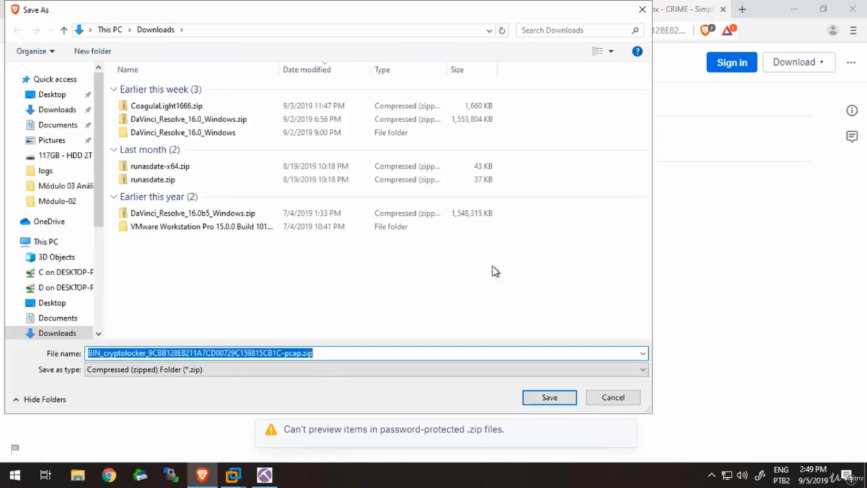
click(74, 158)
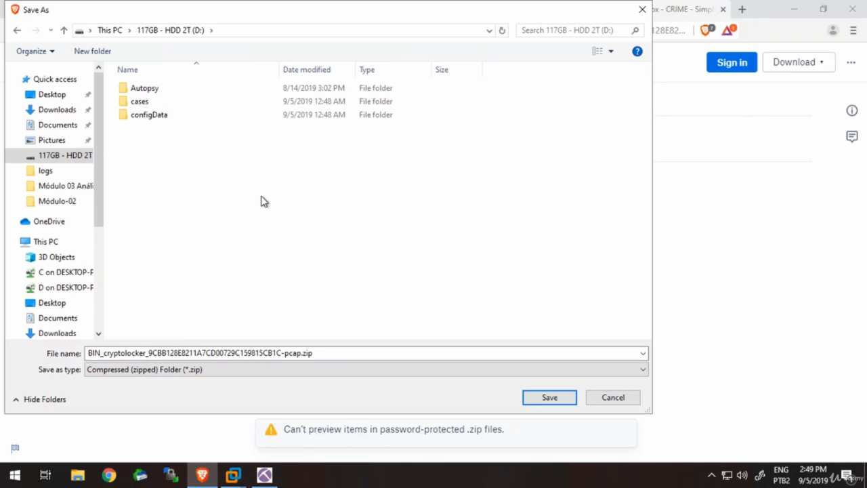
click(550, 397)
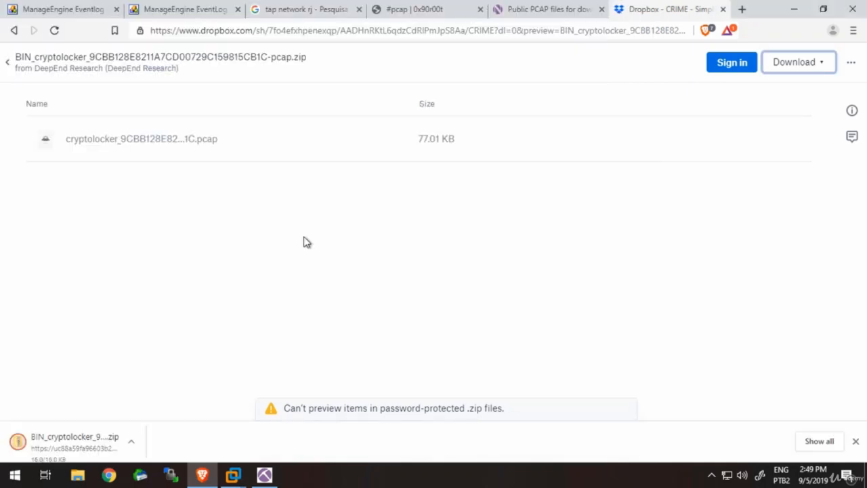
- Show the downloaded zip in its folder and start extracting it with 7-Zip into a subfolder named after the archive
click(136, 441)
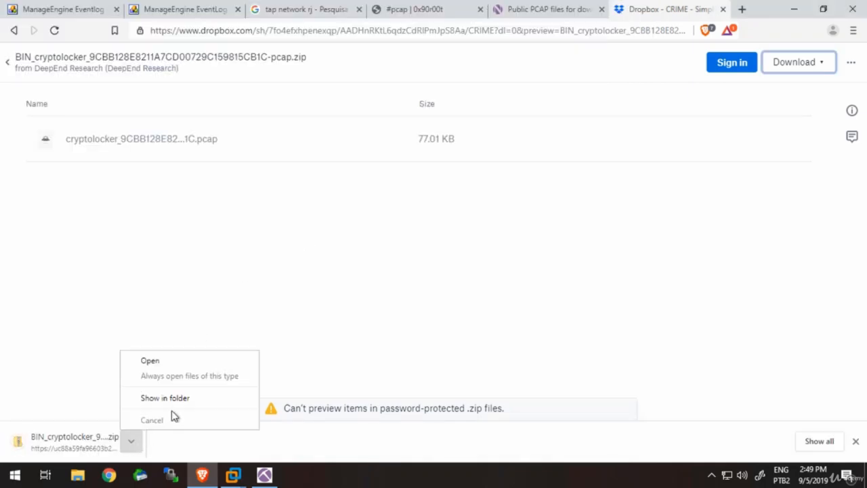
click(179, 400)
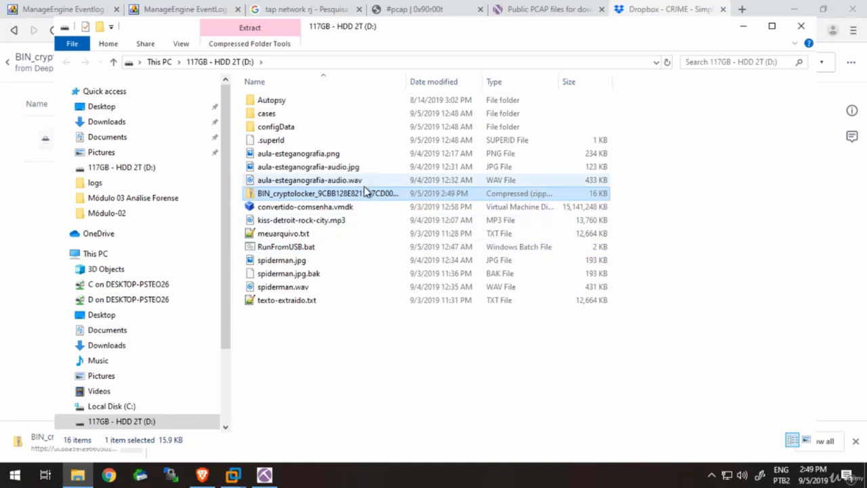
right_click(366, 195)
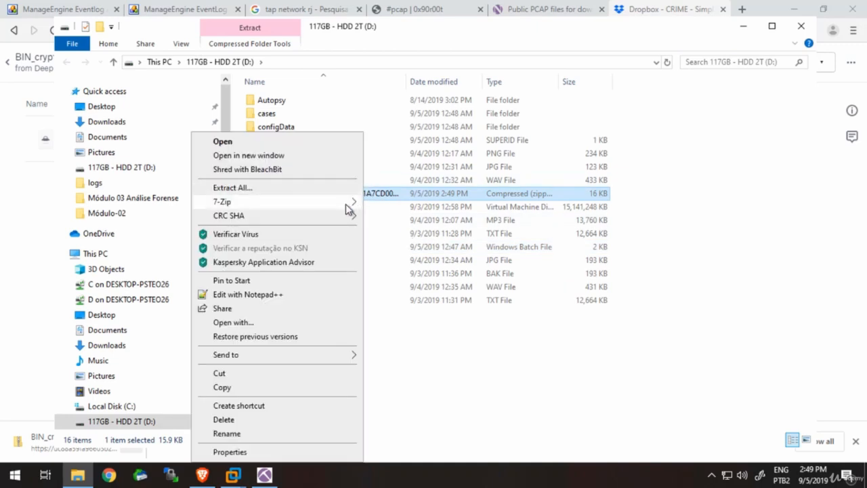
mouse_move(345, 204)
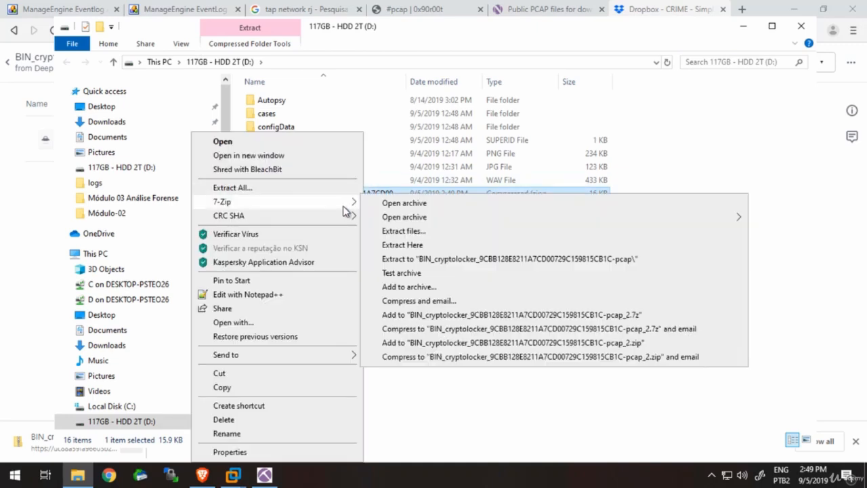
click(419, 261)
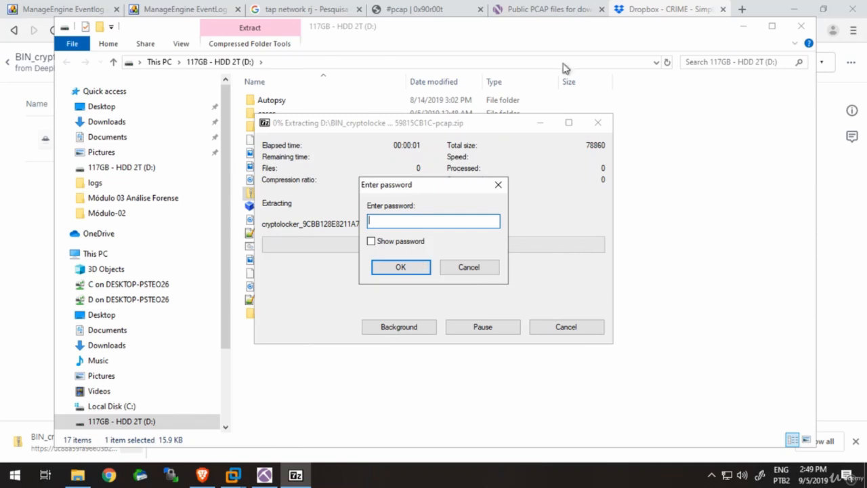
- Return to the NETRESEC PCAP files page and check the Contagio entry under Malware Traffic for the zip password note
click(635, 12)
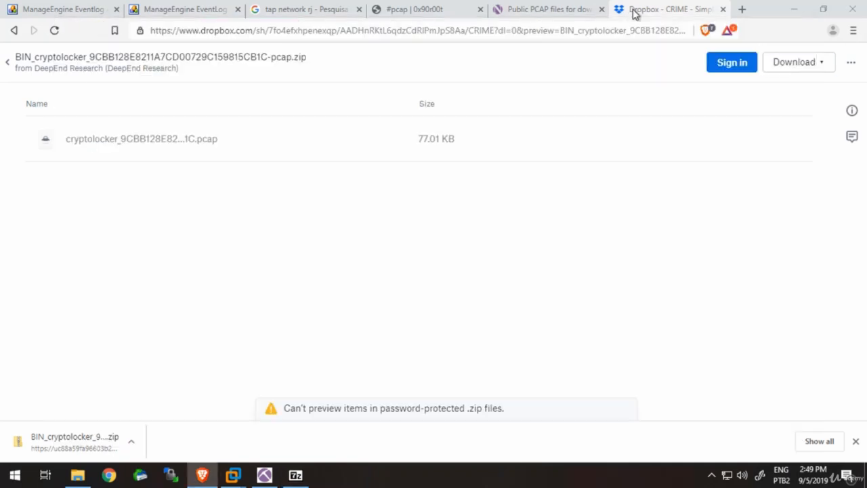
click(560, 7)
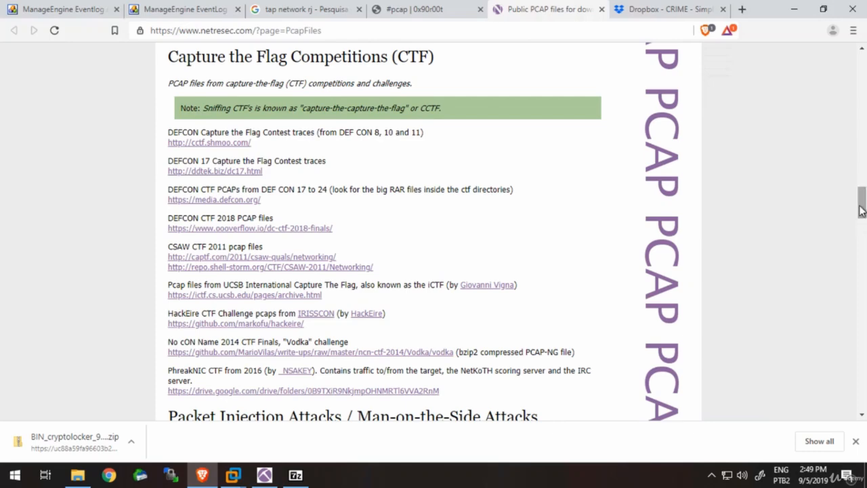
drag(864, 210, 865, 93)
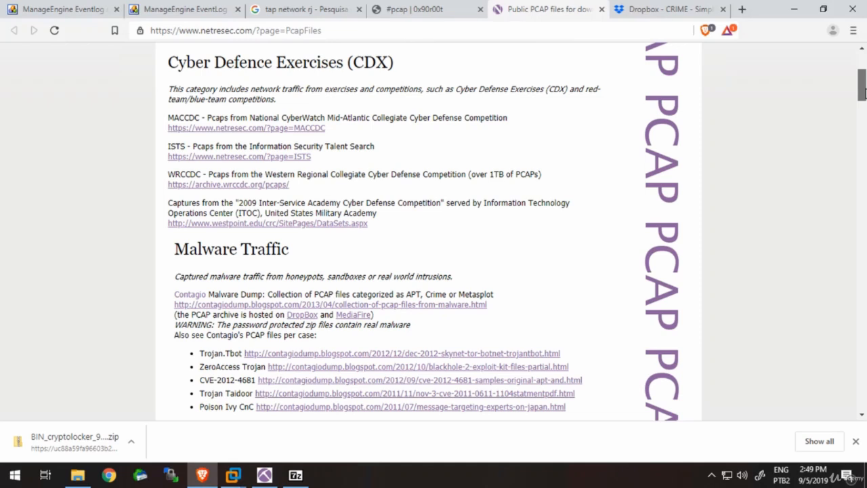
drag(864, 93, 865, 95)
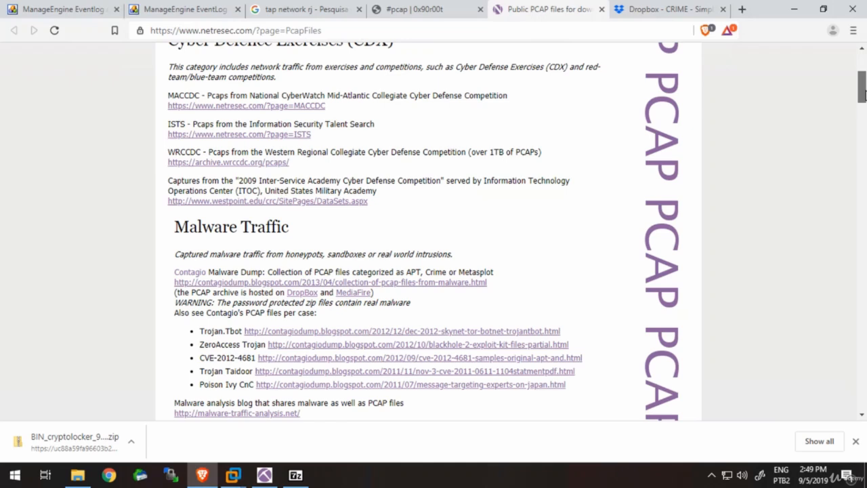
drag(864, 94, 865, 103)
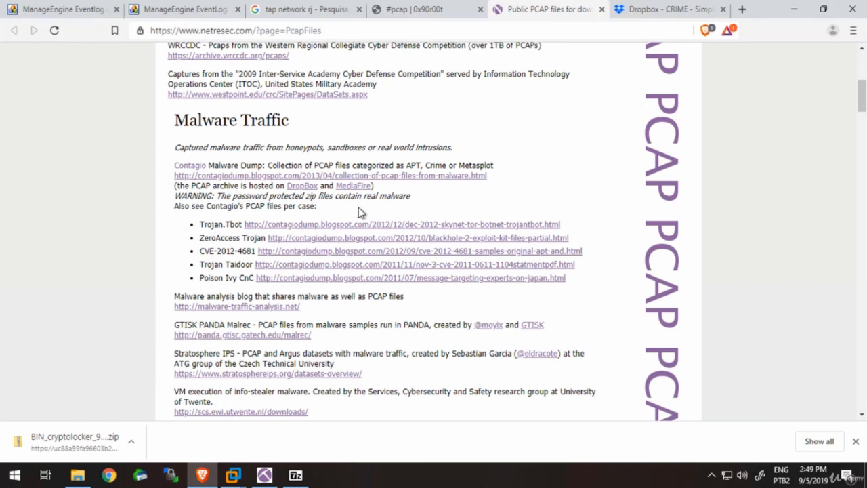
double_click(248, 198)
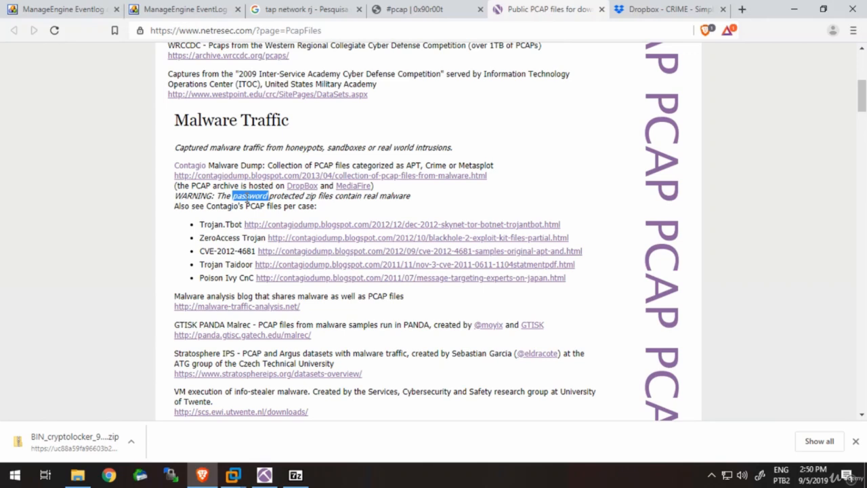
- Open the Contagio "collection-of-pcap-files-from-malware" link in a new tab and switch to it
right_click(434, 178)
click(487, 187)
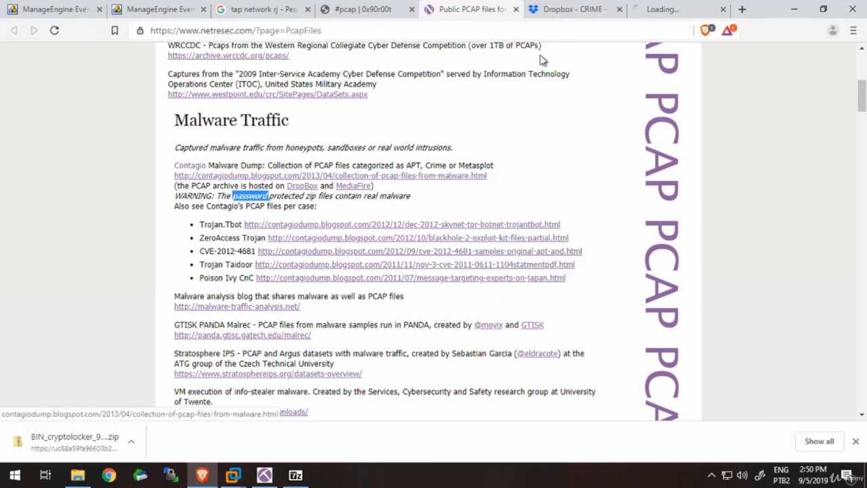
click(667, 7)
- Read through the Contagio pcap collection post, including its Download and APT PCAPS sections, for information about the archive password
scroll(436, 233, down, 3)
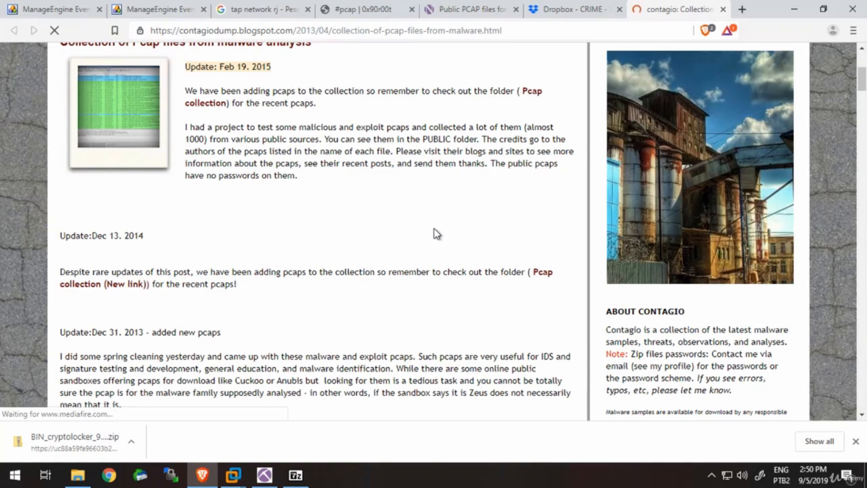
scroll(436, 233, down, 3)
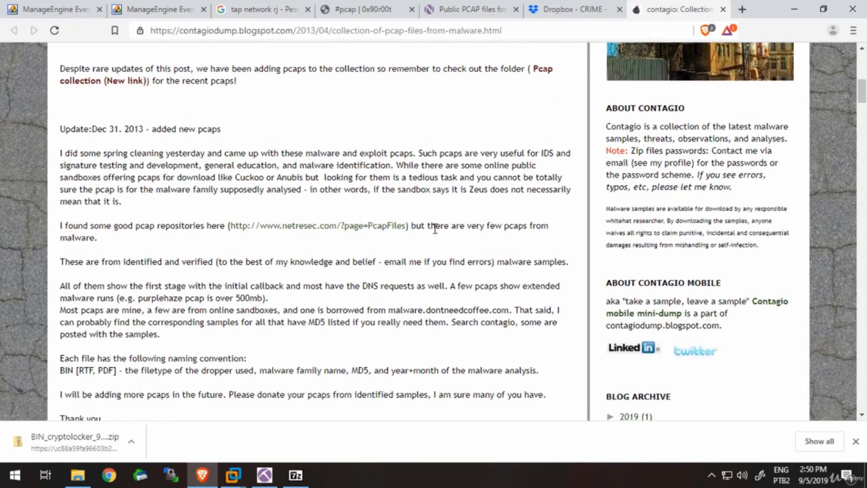
scroll(436, 233, down, 3)
scroll(436, 233, down, 2)
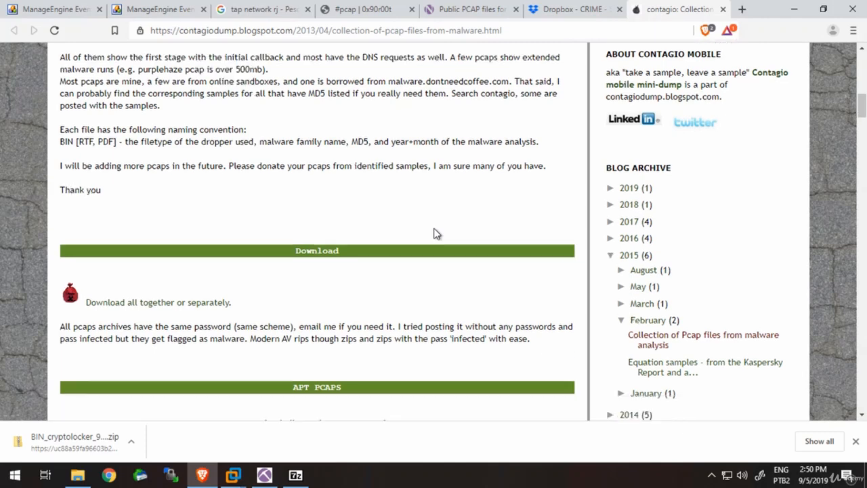
scroll(436, 233, down, 1)
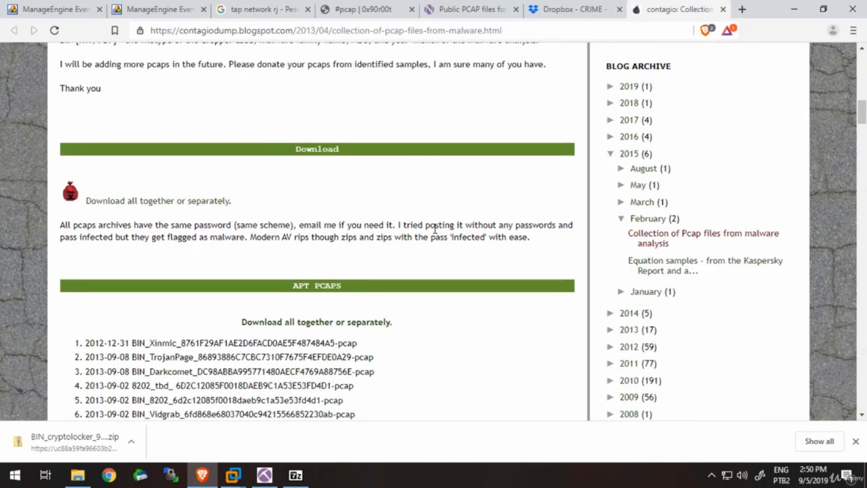
scroll(436, 234, up, 1)
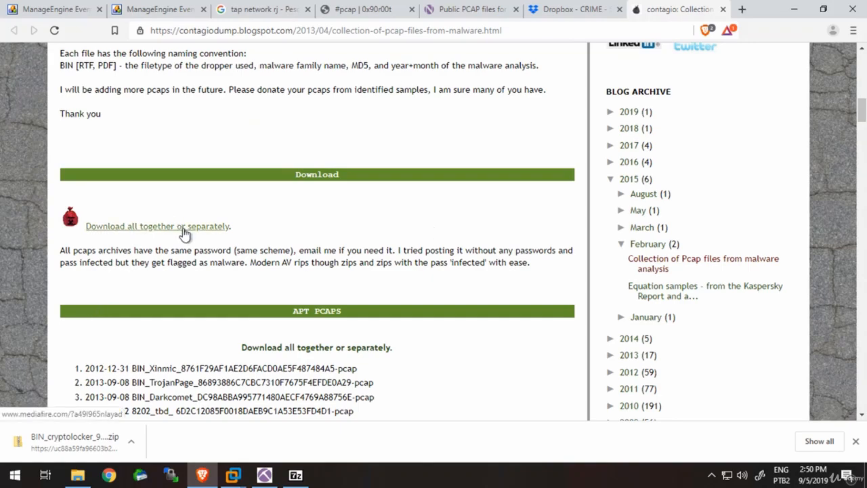
scroll(185, 233, down, 10)
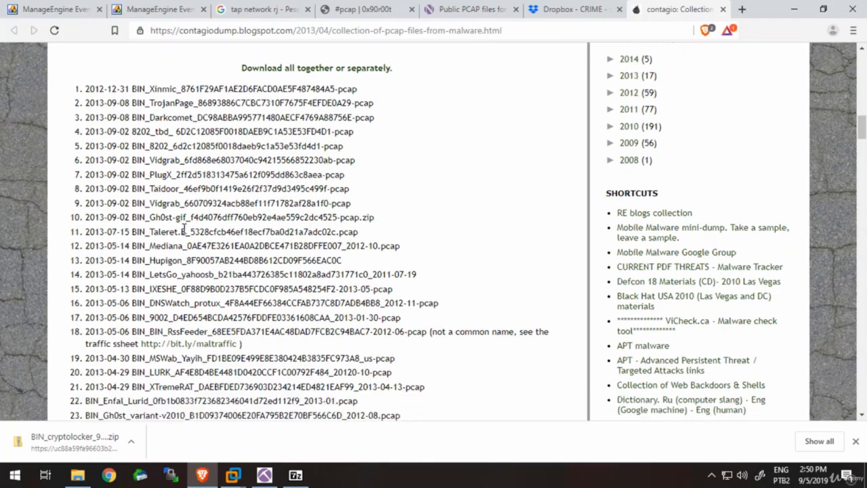
scroll(184, 229, down, 3)
key(Home)
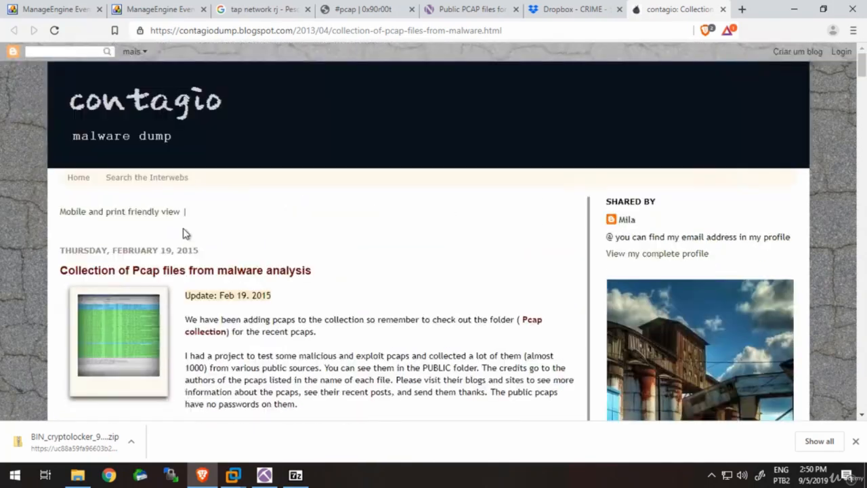
- Search the Contagio page for "passw" and step through the matches in the post, comments and About Contagio note
key(ctrl+f)
text(passw)
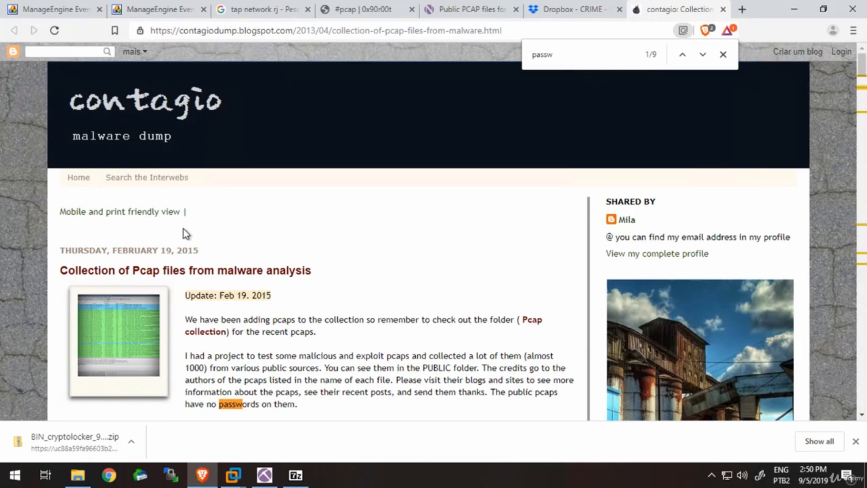
key(Return)
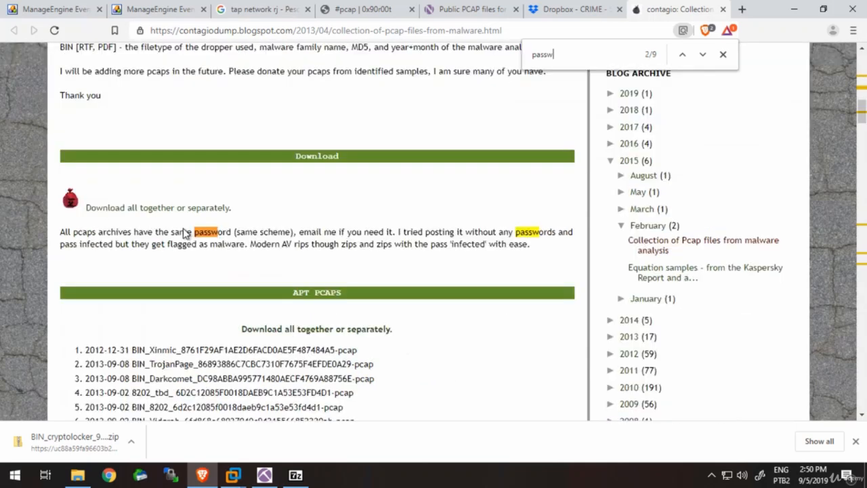
key(Return)
key(Return)
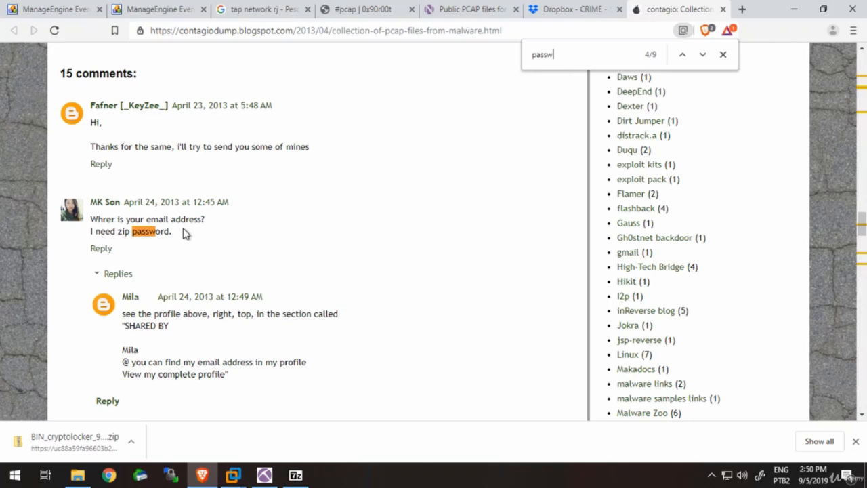
key(Return)
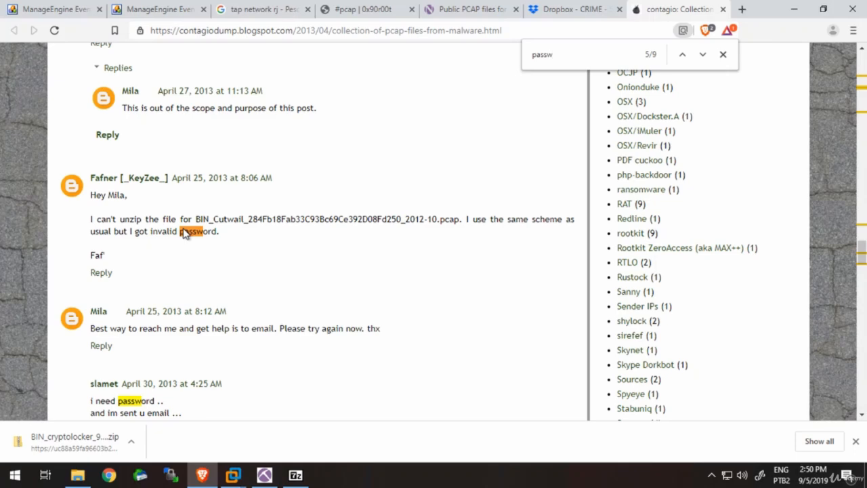
key(Return)
key(Return)
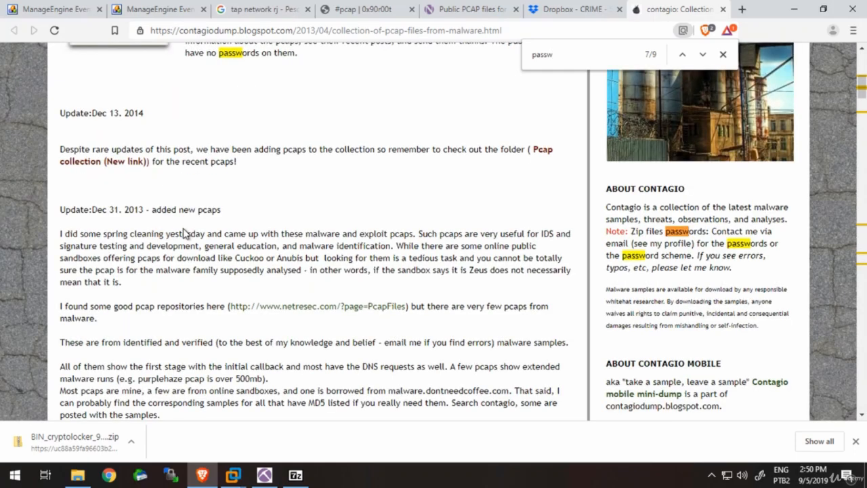
key(Return)
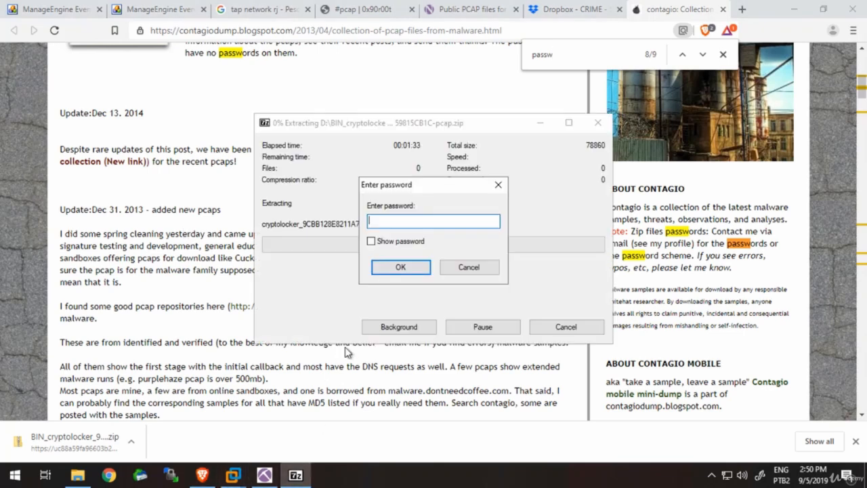
- Try to extract the cryptolocker archive with a blank password, dismiss the 7-Zip dialog and close the Contagio page
click(400, 271)
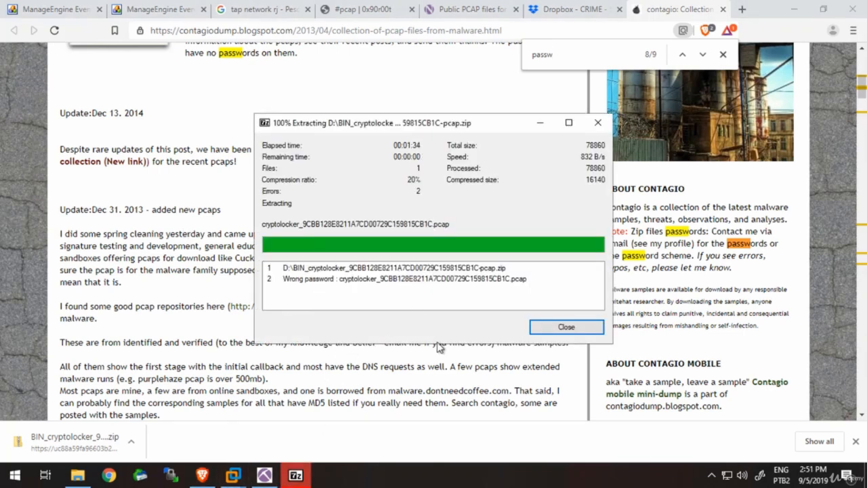
click(566, 327)
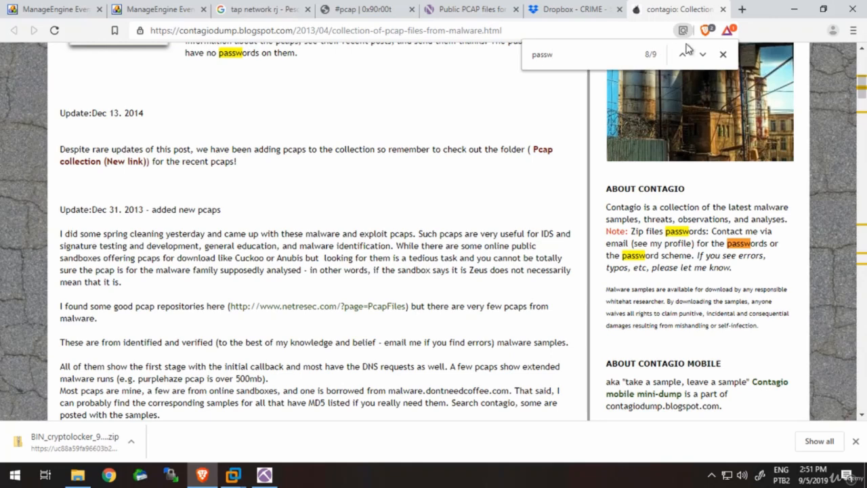
click(723, 10)
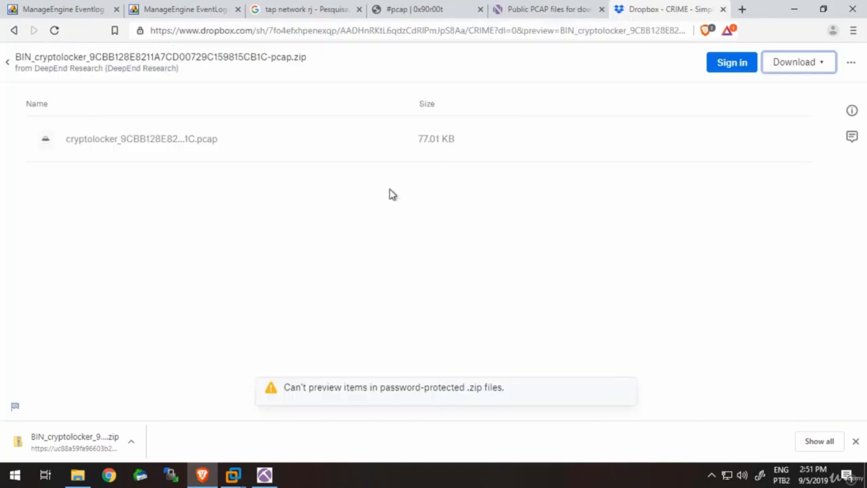
- Return to the Dropbox CRIME folder and look through it and Netresec's public PCAP list for another capture to use
click(10, 62)
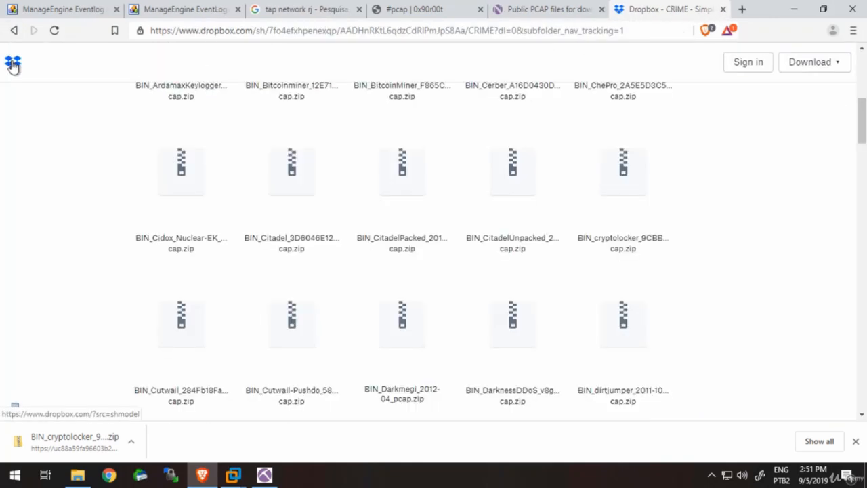
drag(864, 125, 864, 82)
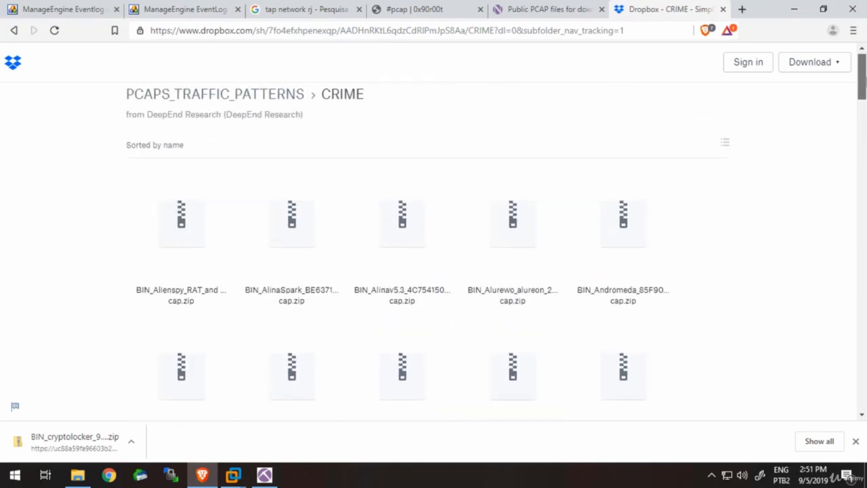
drag(863, 81, 864, 389)
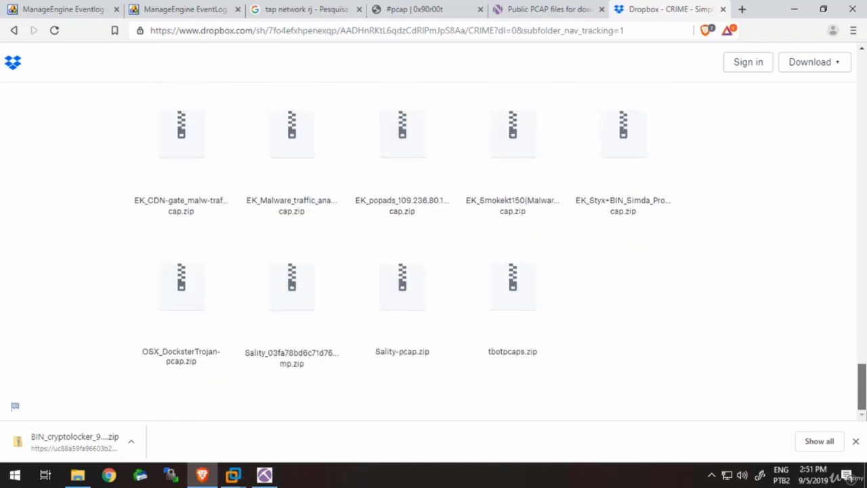
click(568, 21)
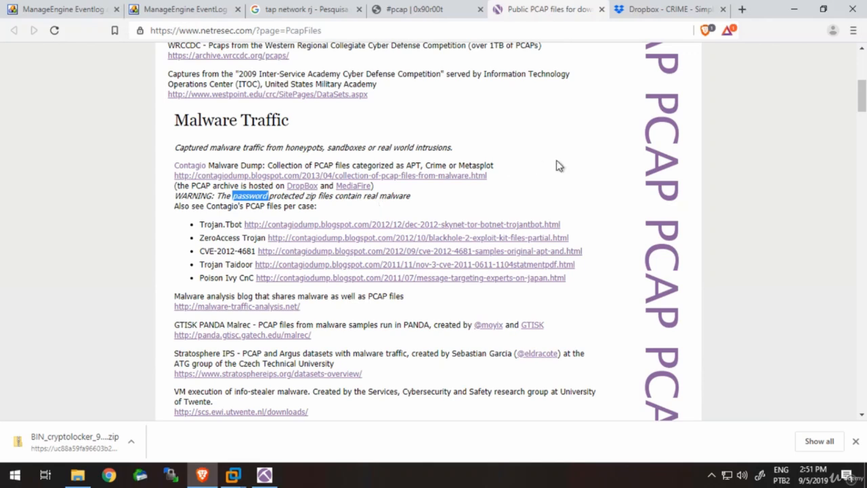
scroll(557, 165, up, 5)
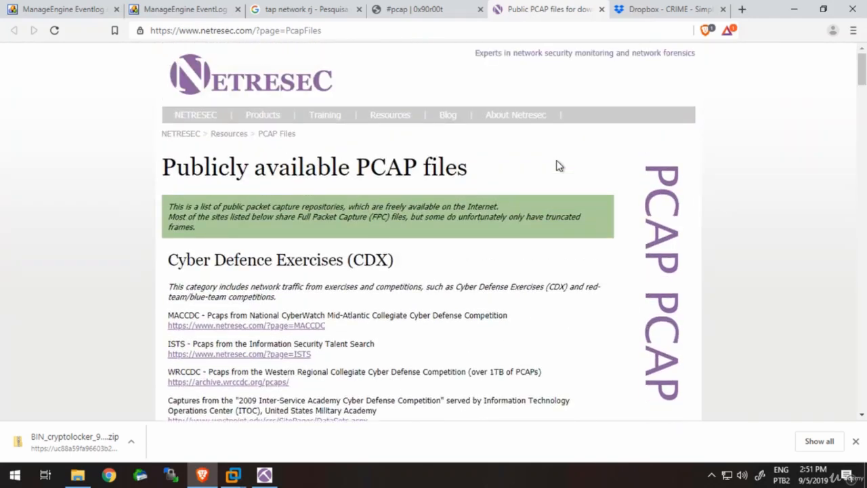
- Download the poisonIvy.pcap capture from the NDH 2016 write-up on the 0x90r00t page, saving poisonIvy.zip to drive D
click(450, 11)
scroll(339, 221, down, 3)
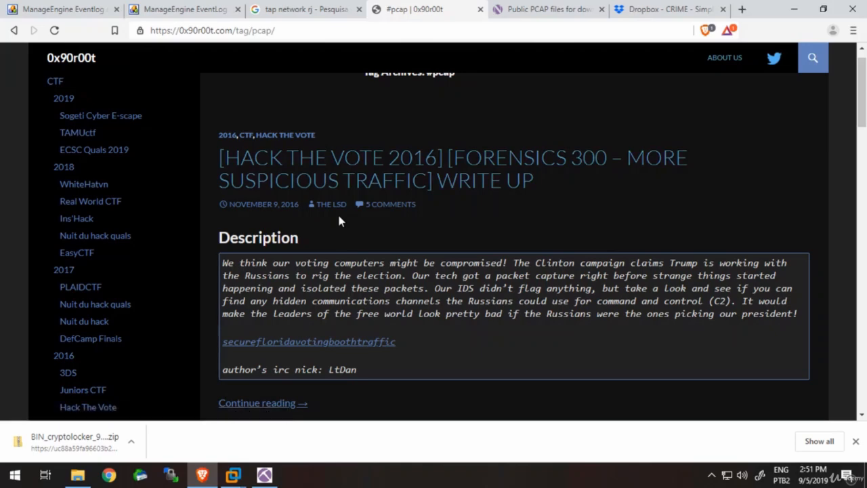
scroll(339, 222, down, 4)
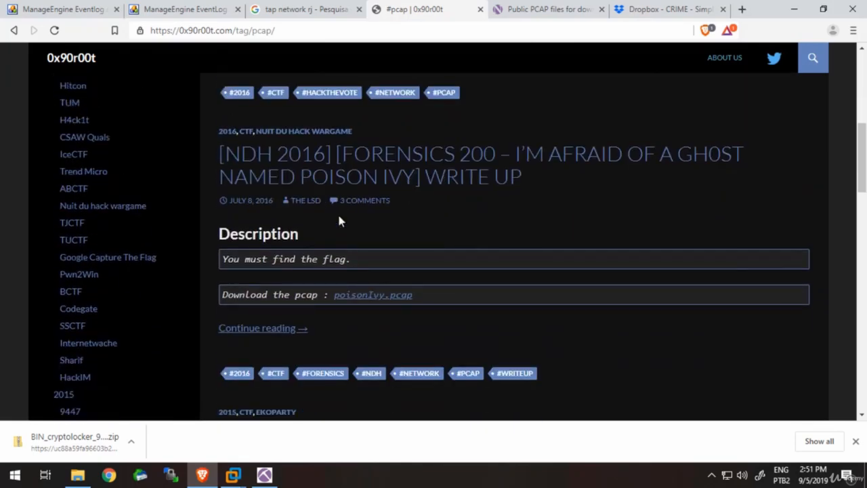
scroll(341, 220, down, 1)
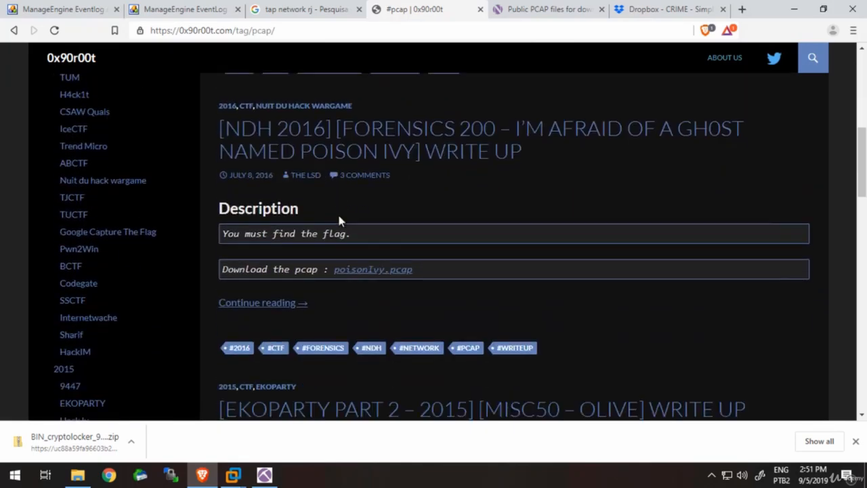
click(386, 271)
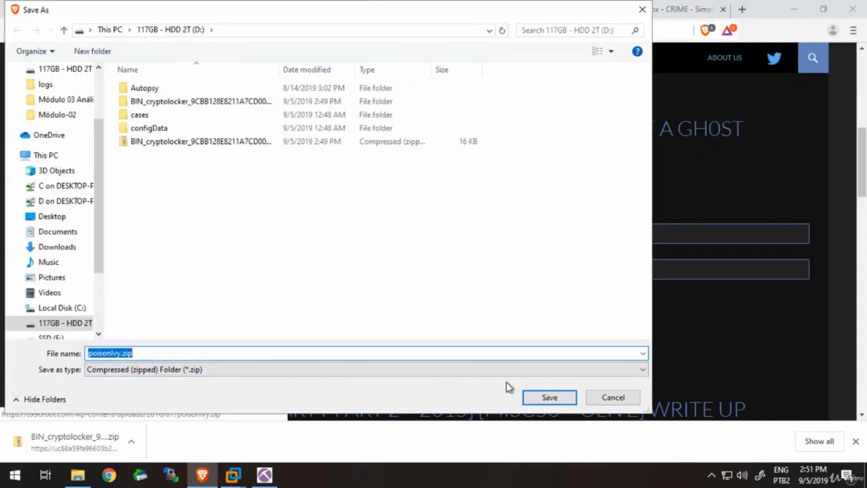
click(547, 399)
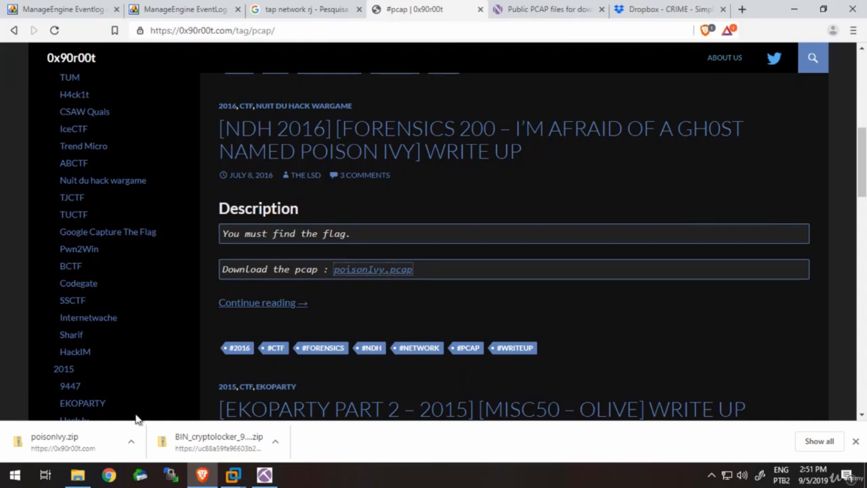
- Show poisonIvy.zip in its folder, extract it with 7-Zip into a poisonIvy subfolder and open that subfolder
click(131, 441)
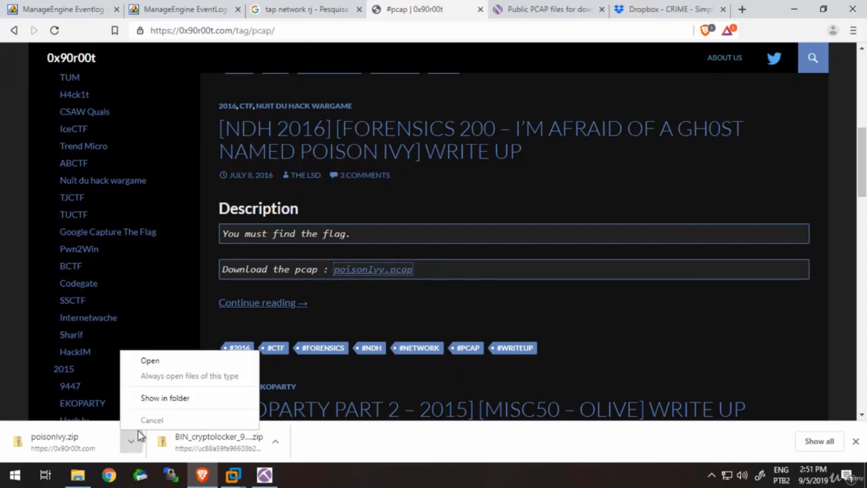
click(173, 403)
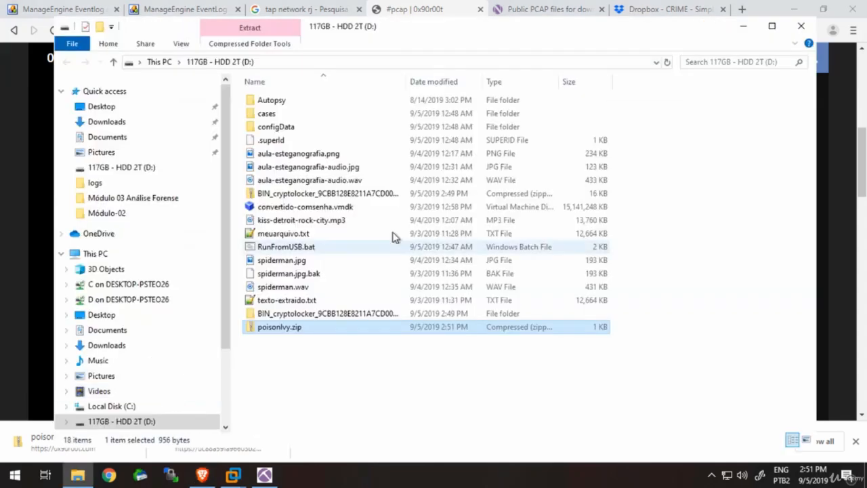
right_click(303, 329)
mouse_move(286, 201)
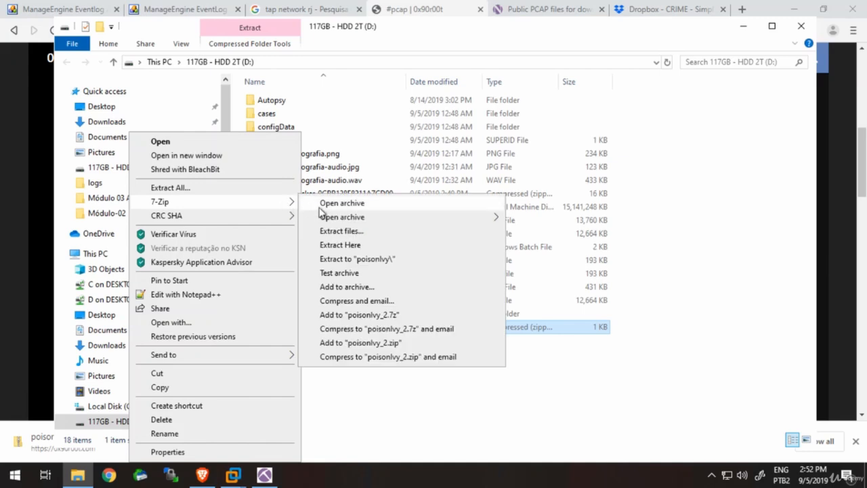
click(348, 258)
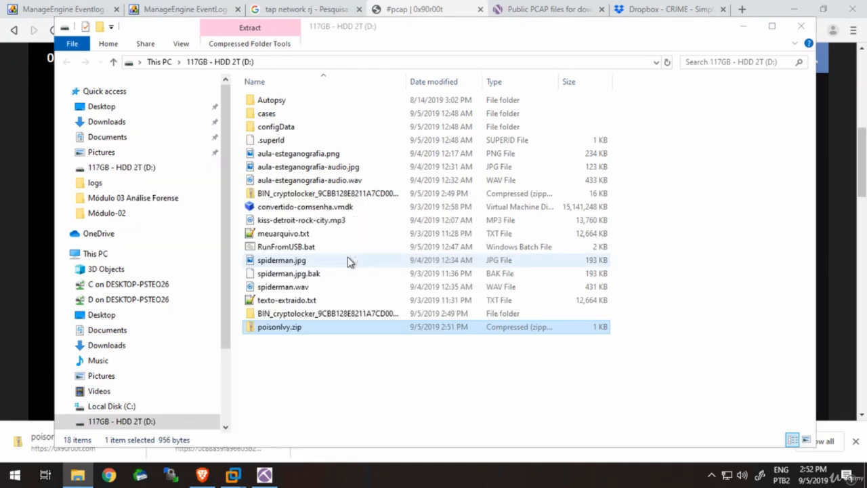
double_click(306, 342)
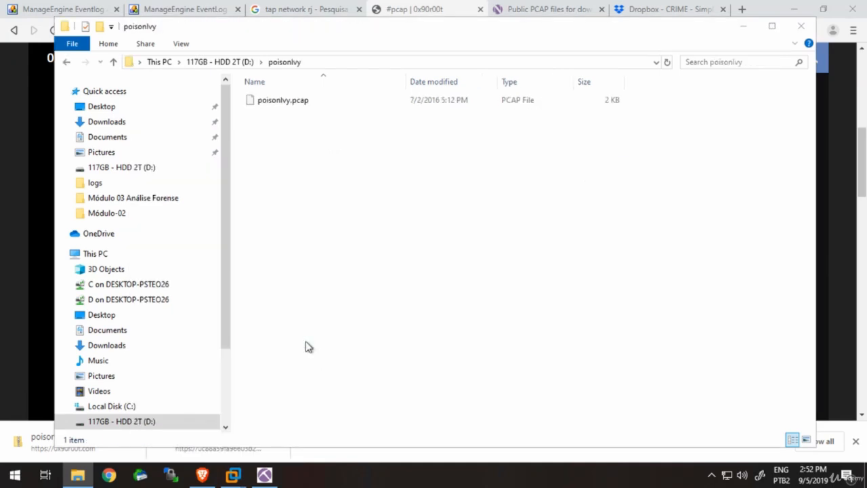
- Copy the poisonIvy folder path, switch to NetworkMiner, try to open poisonIvy.pcap from that path and dismiss the message
click(425, 62)
key(ctrl+c)
click(264, 474)
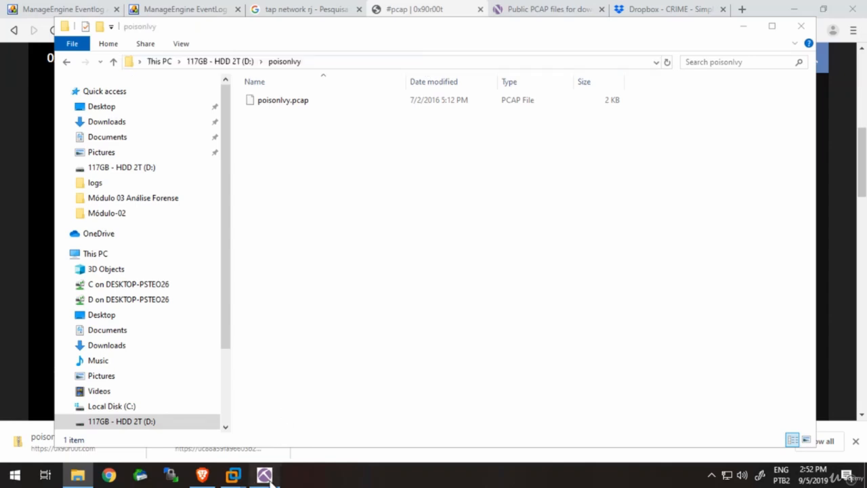
click(15, 22)
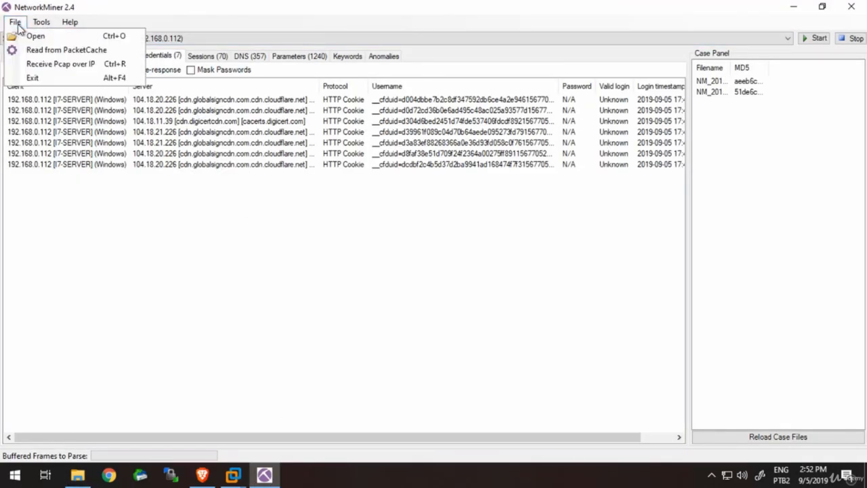
click(29, 35)
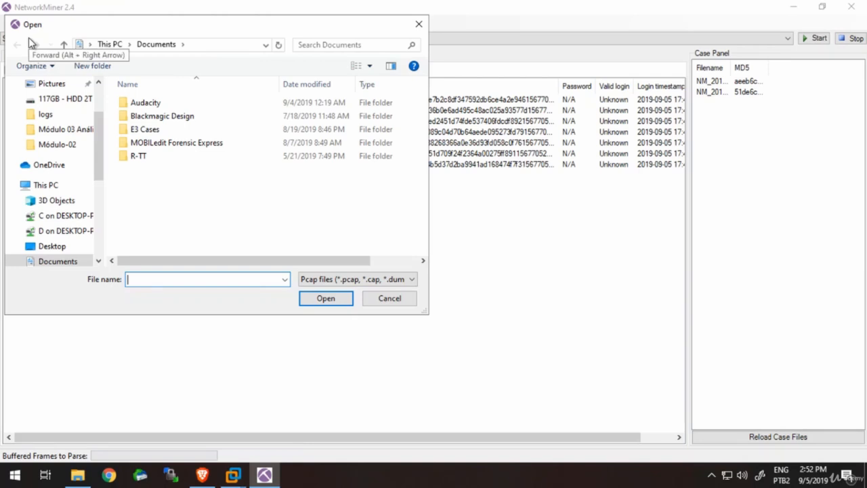
key(ctrl+v)
key(Return)
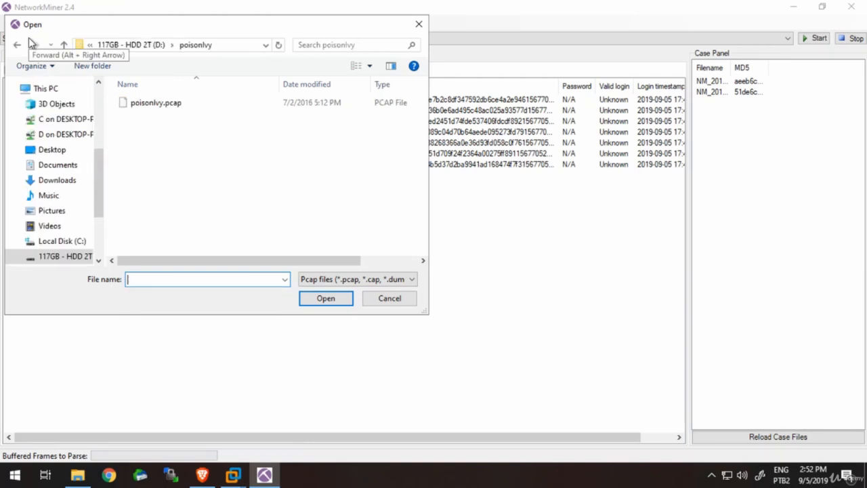
double_click(180, 103)
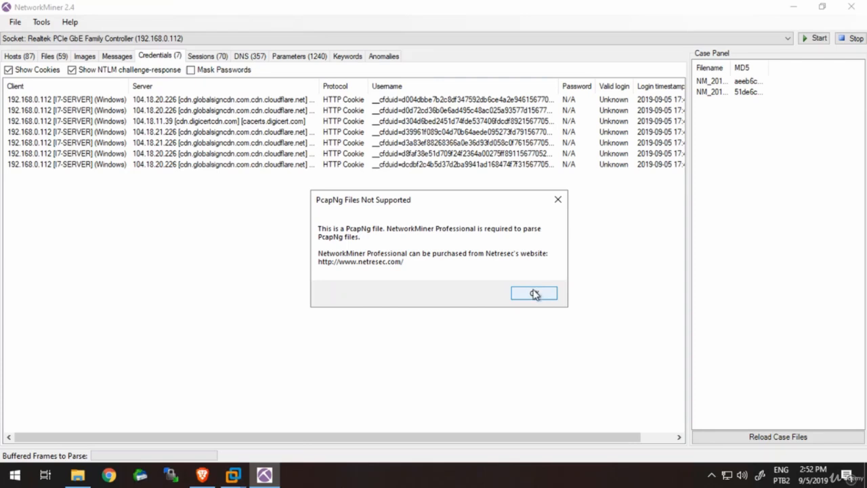
click(535, 294)
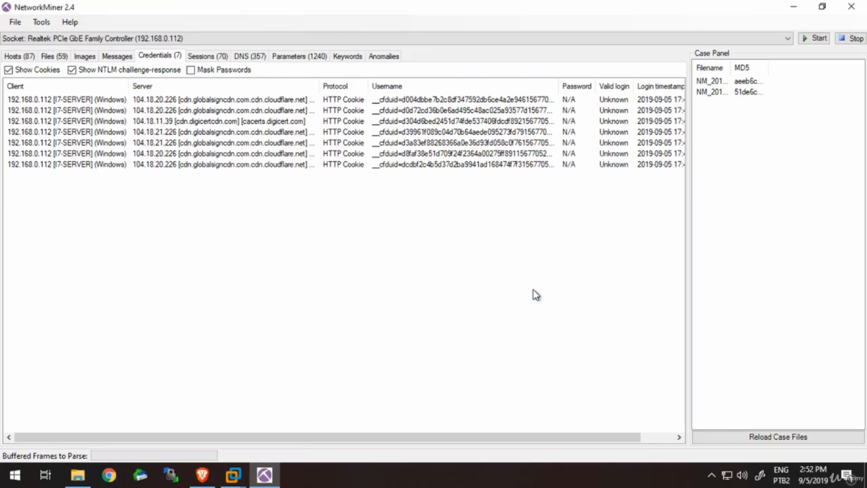
- Glance at the captured hosts and files lists, then try again to open the poisonIvy capture and dismiss the message
click(18, 58)
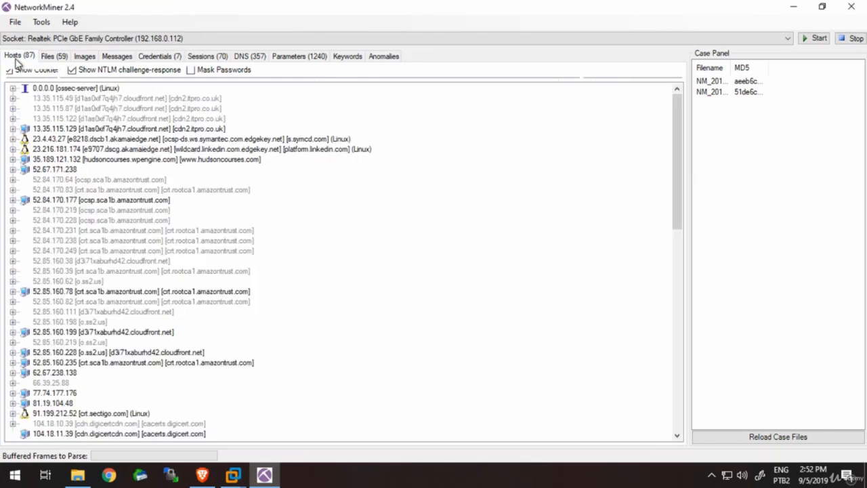
click(51, 56)
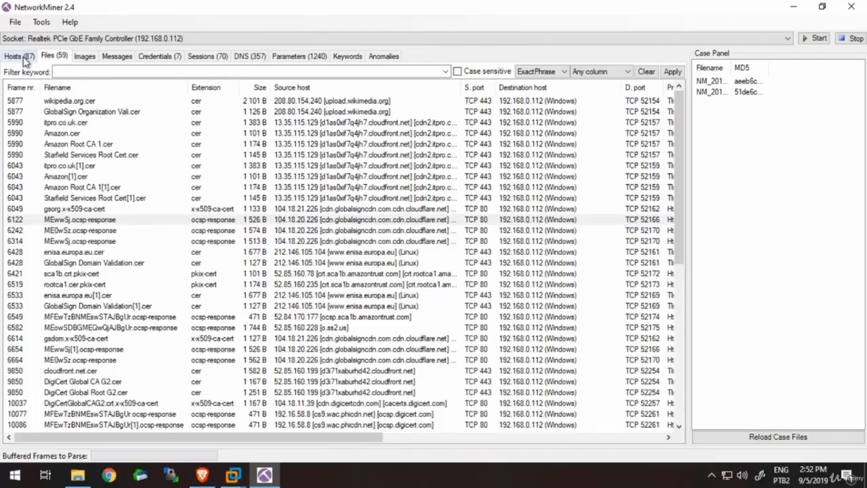
click(25, 58)
click(15, 22)
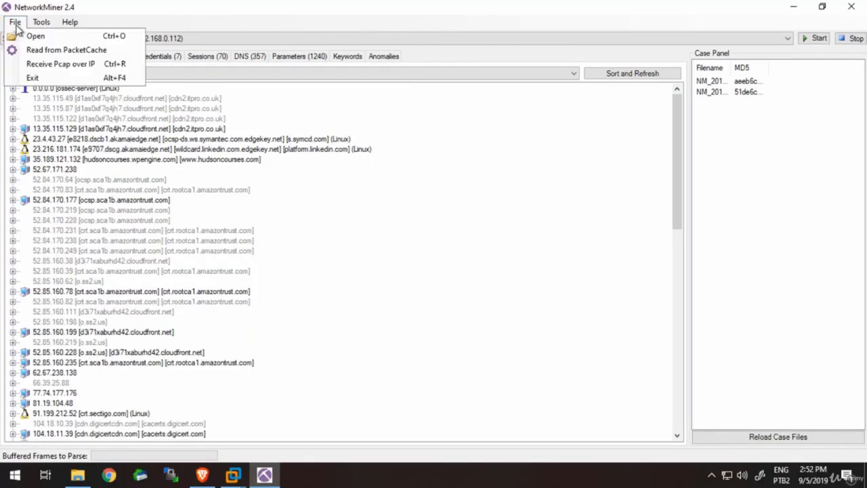
click(35, 36)
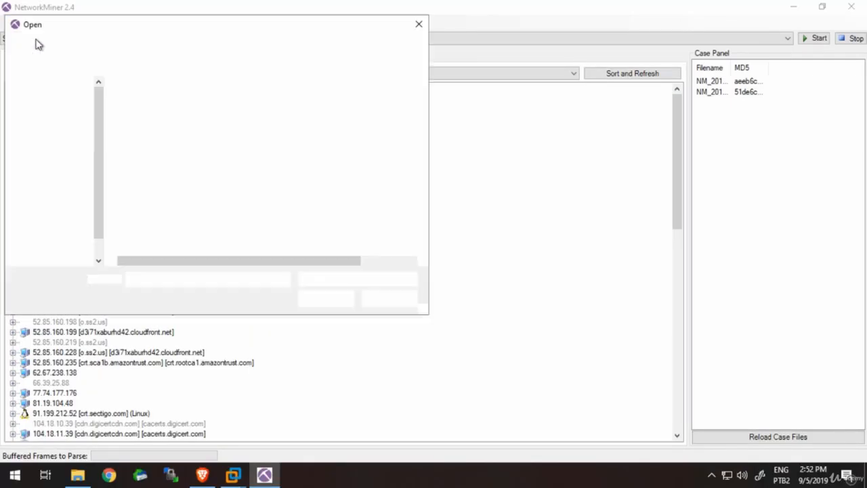
click(323, 302)
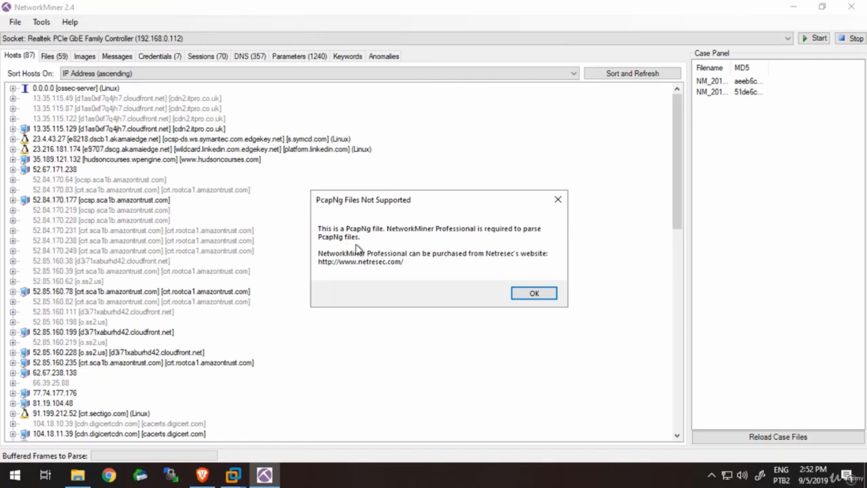
click(534, 293)
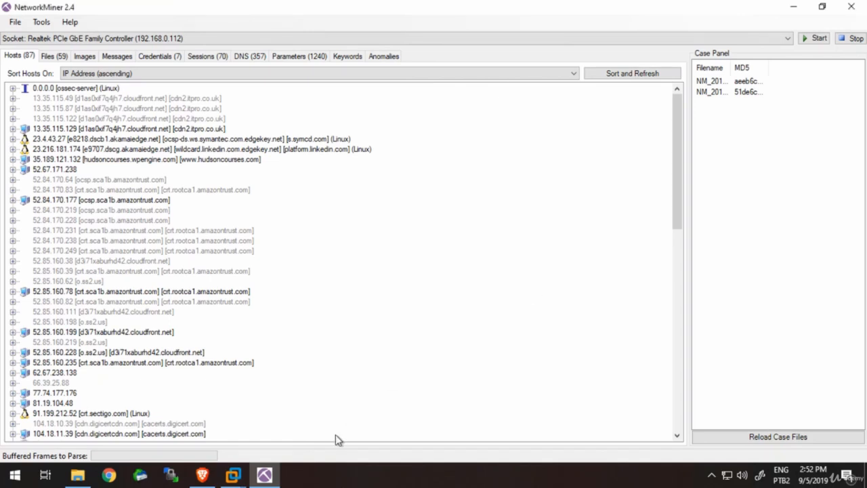
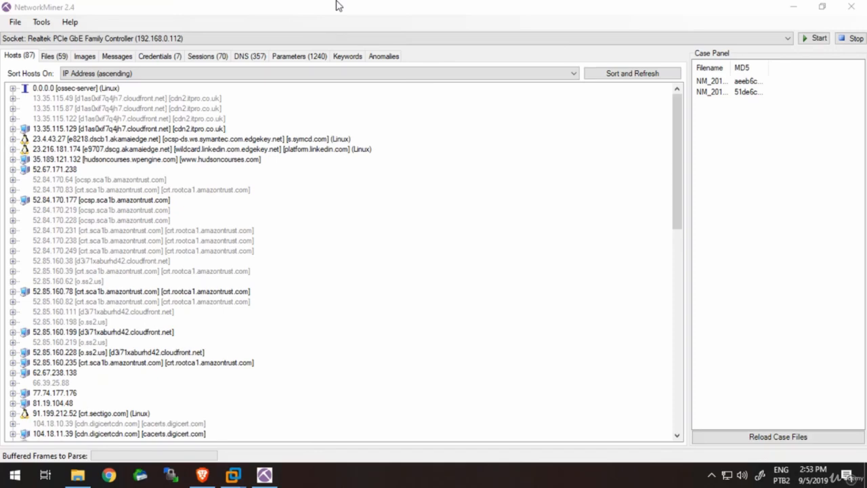
- Switch to the Brave browser and load the pcapng.com converter page in place of the Dropbox page
click(202, 474)
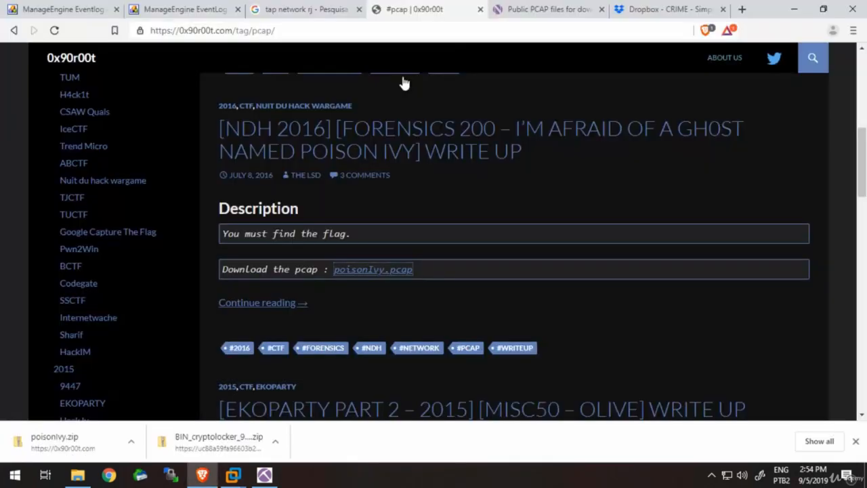
click(692, 10)
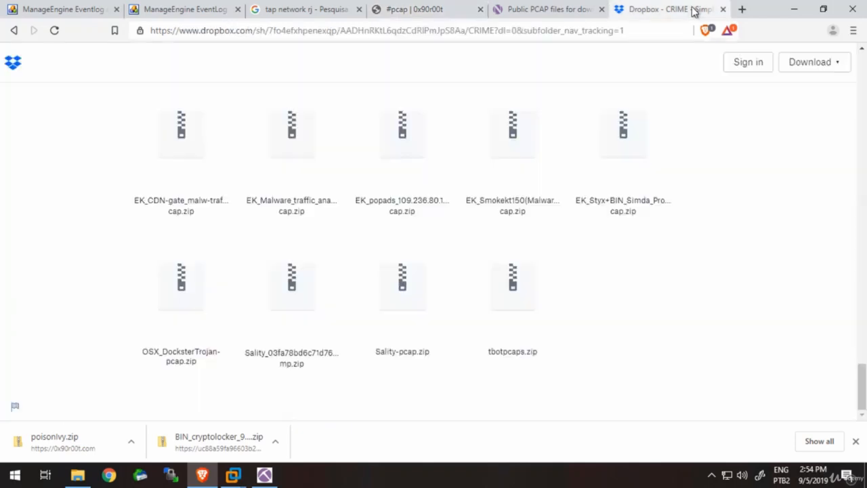
click(674, 30)
text(http://pcapng.com/)
key(Return)
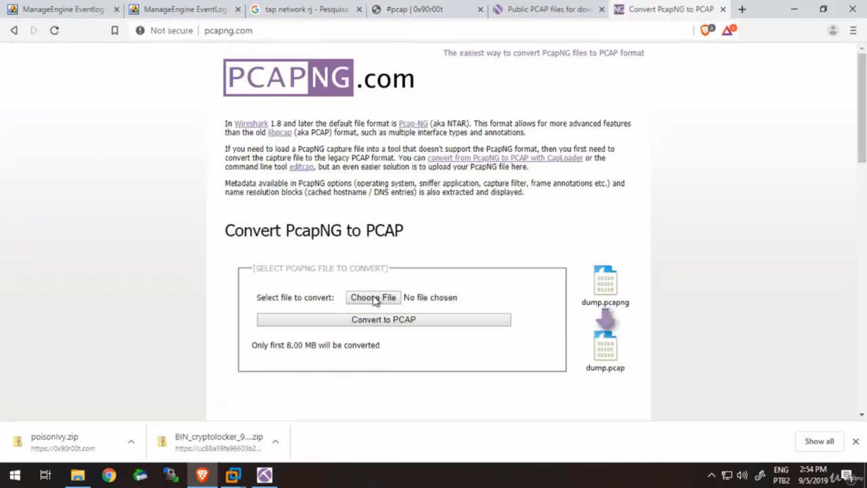
- Convert poisonIvy.pcap from the poisonIvy folder on drive D to PCAP format and save the result as poisonIvy.s0i0.pcap on drive D
click(373, 299)
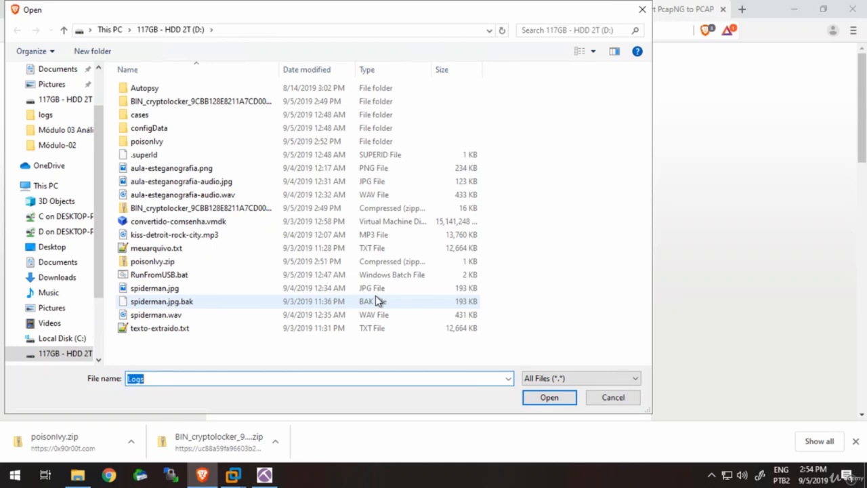
double_click(314, 140)
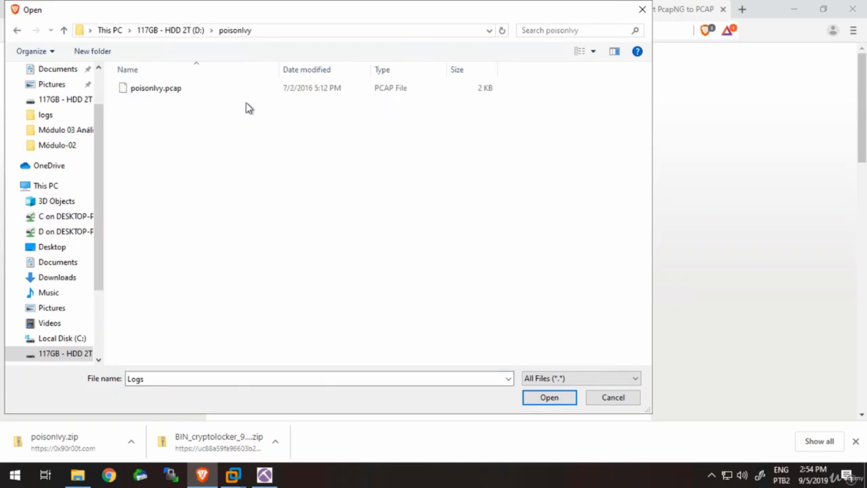
double_click(226, 92)
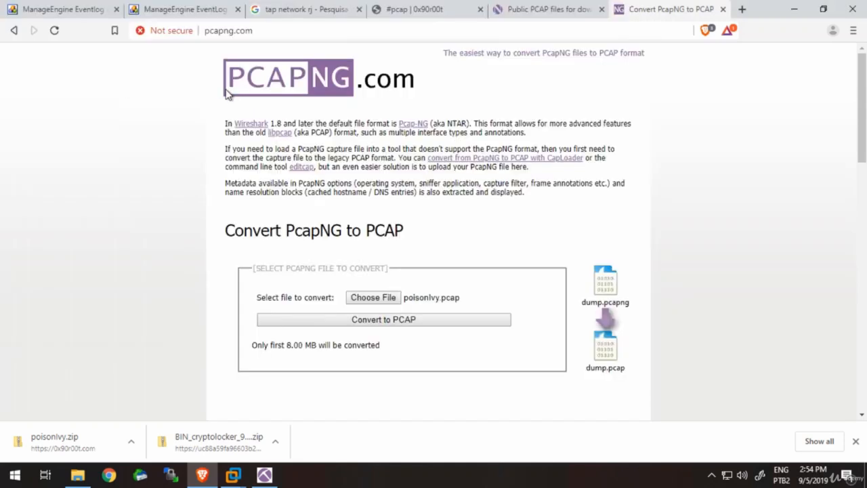
click(463, 319)
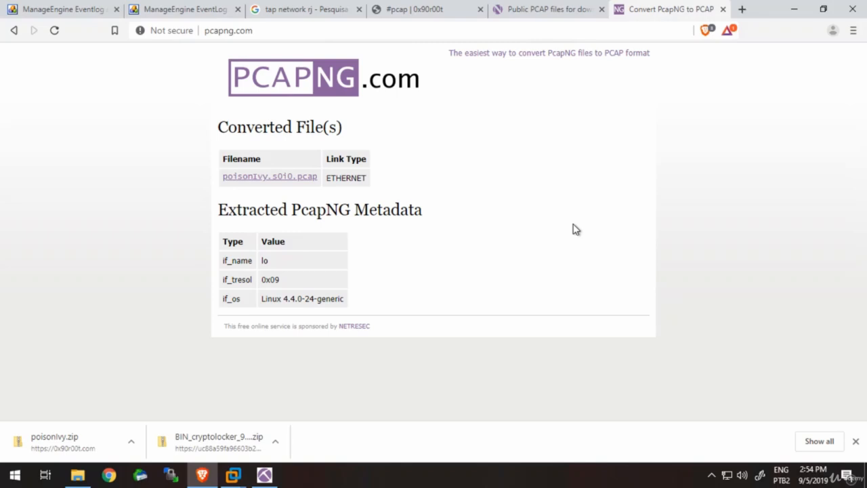
click(305, 177)
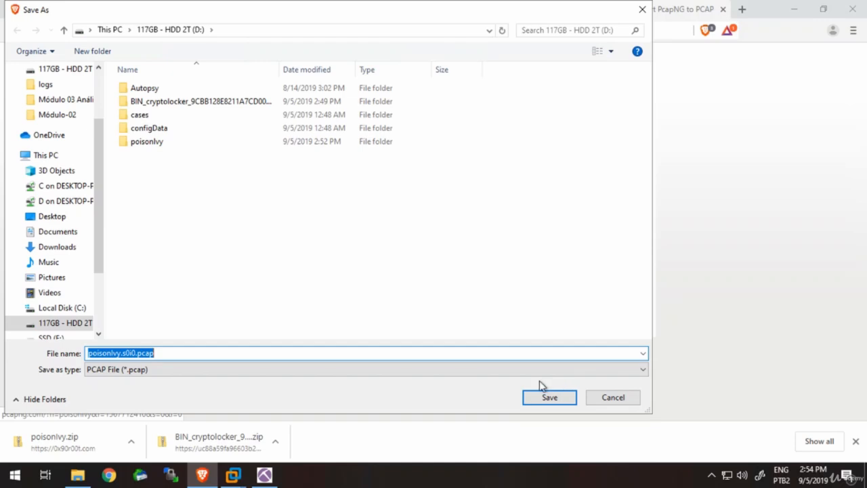
click(549, 400)
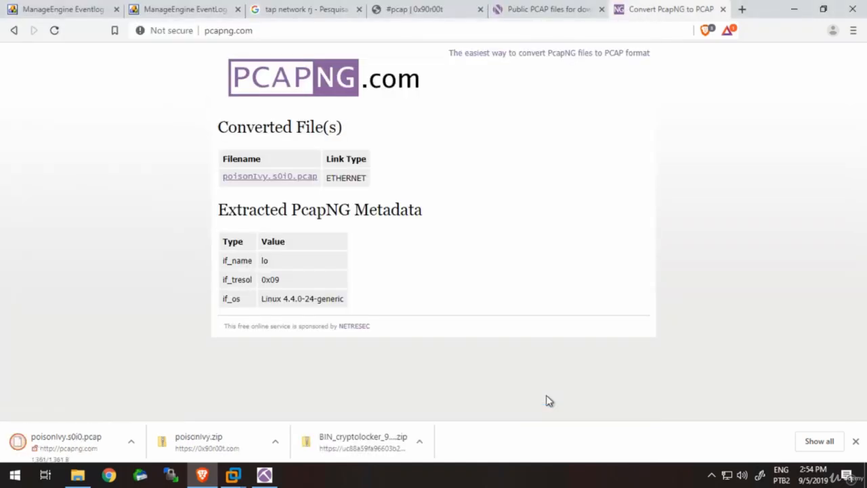
- Switch to NetworkMiner and load the converted poisonIvy.s0i0.pcap from drive D alongside the existing captures
click(271, 476)
click(15, 22)
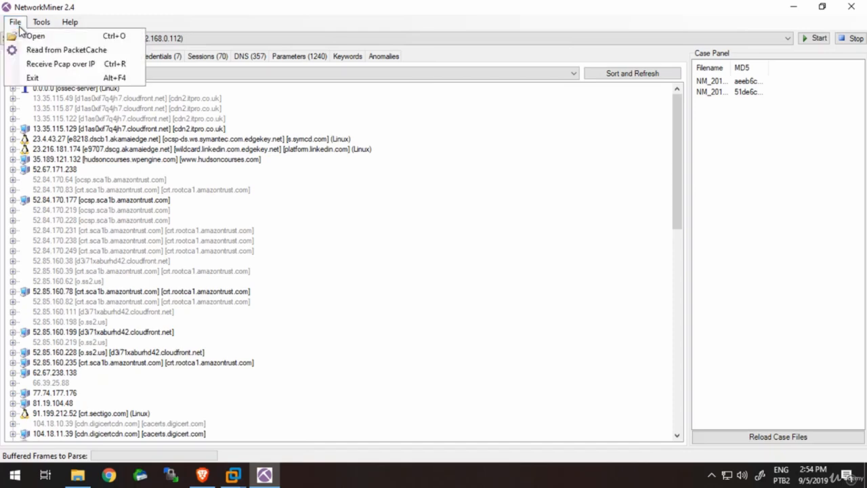
click(34, 36)
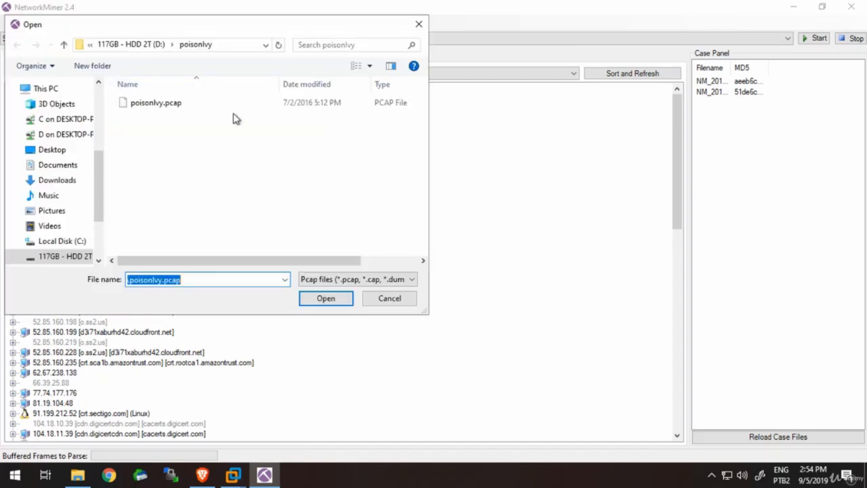
click(164, 45)
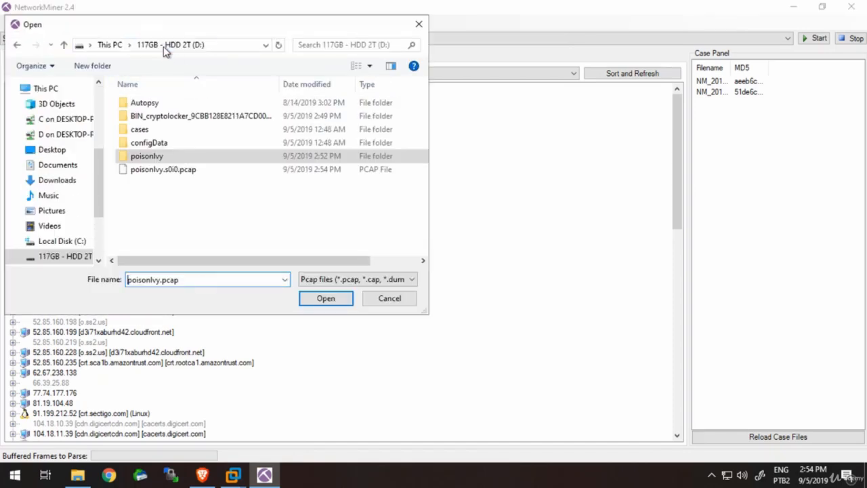
double_click(174, 169)
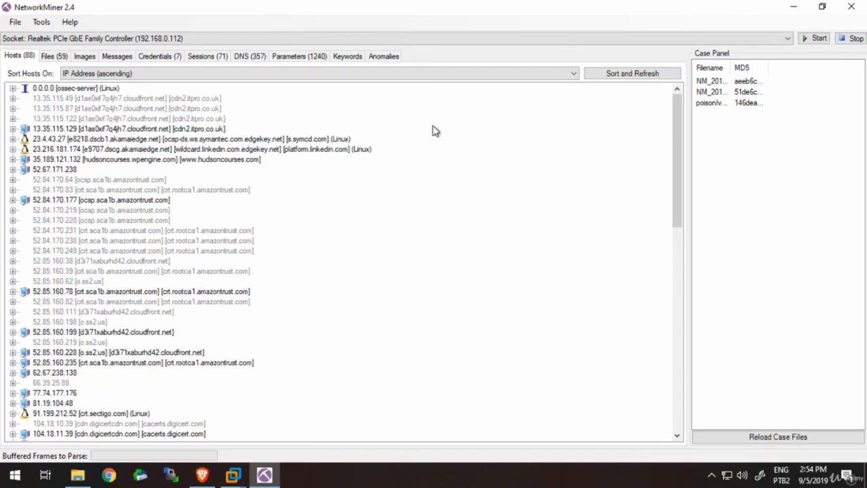
- Examine the combined hosts, files, credentials, sessions, DNS, parameters, keywords and anomalies lists, and refresh the hosts list
click(202, 293)
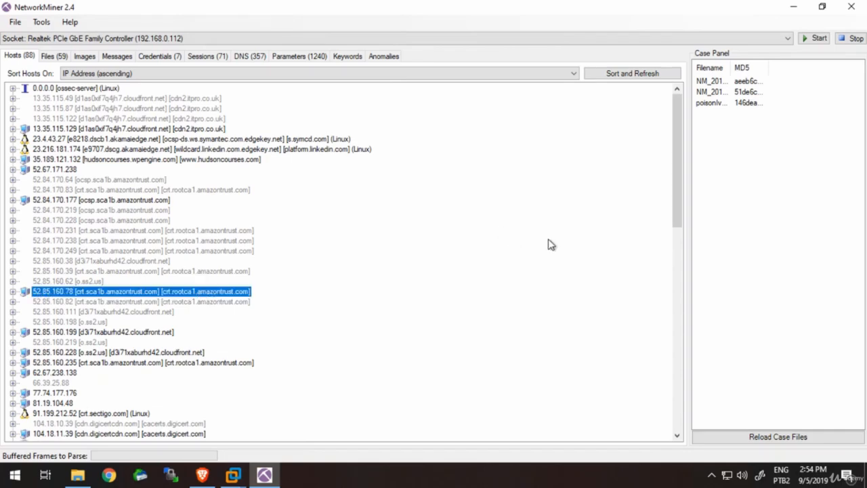
drag(680, 280, 688, 407)
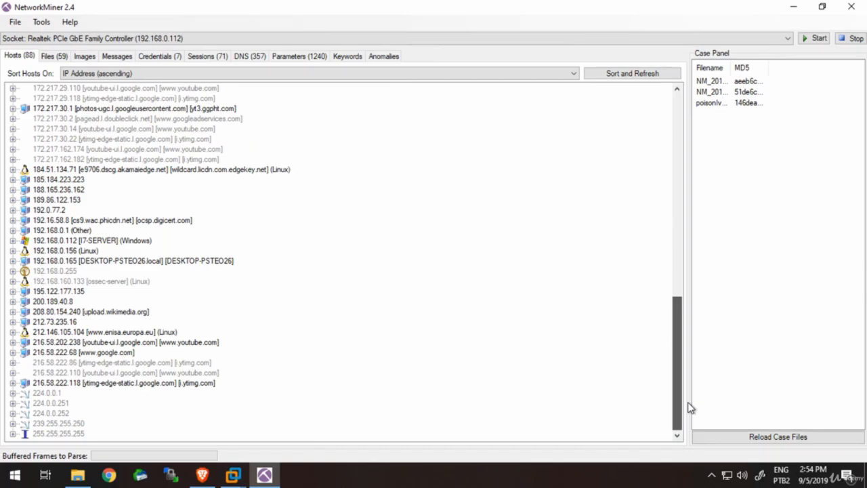
drag(689, 405, 707, 103)
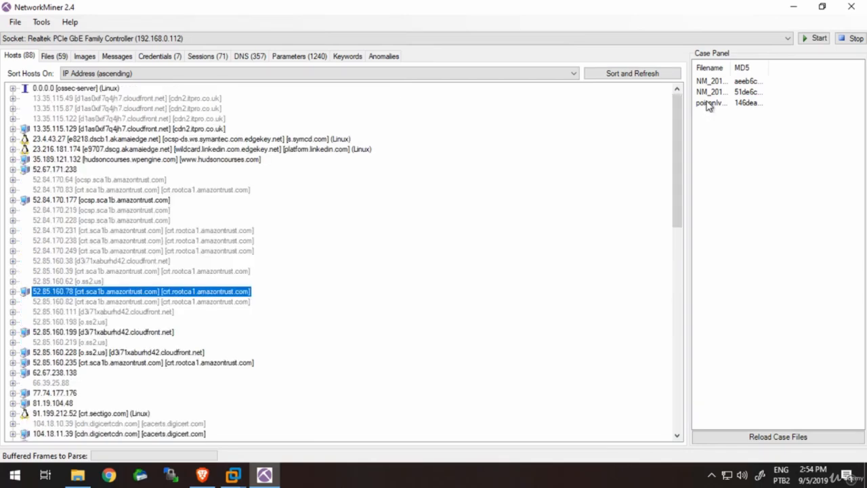
click(174, 58)
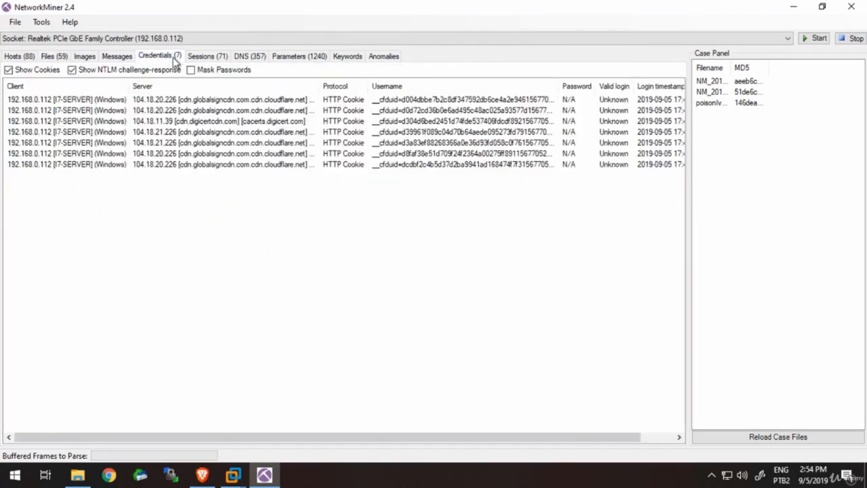
click(209, 59)
click(245, 58)
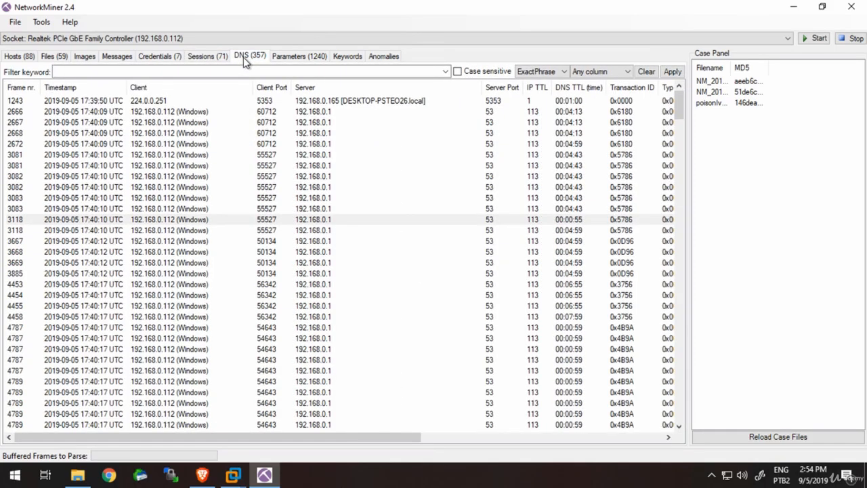
click(285, 58)
click(345, 57)
click(372, 58)
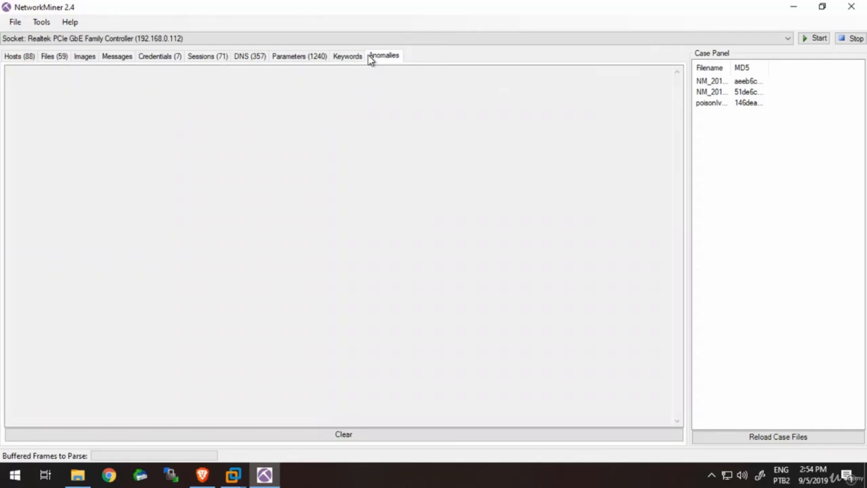
click(20, 23)
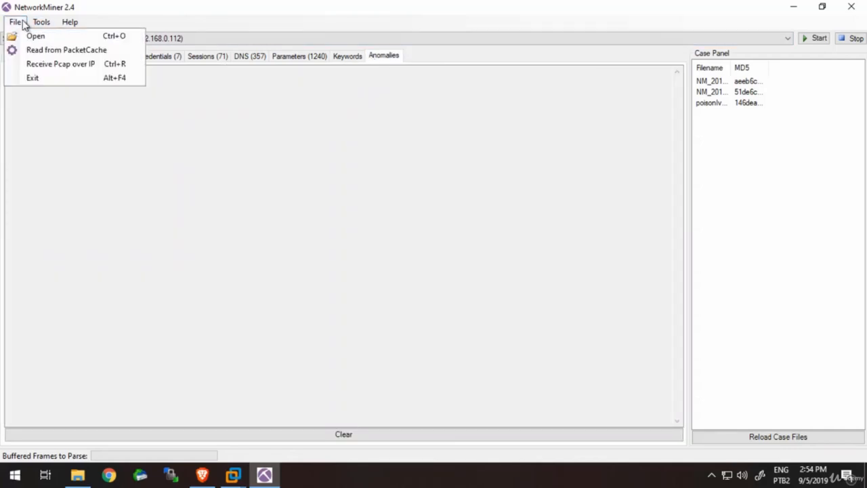
click(105, 194)
click(23, 58)
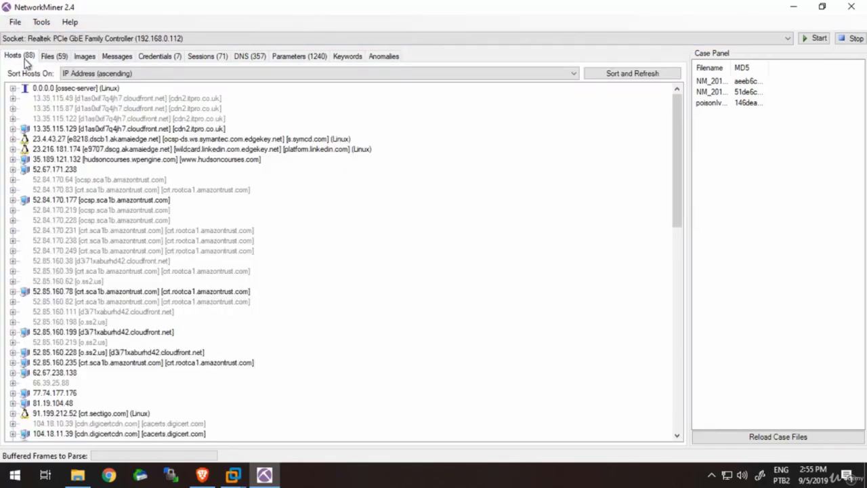
click(630, 80)
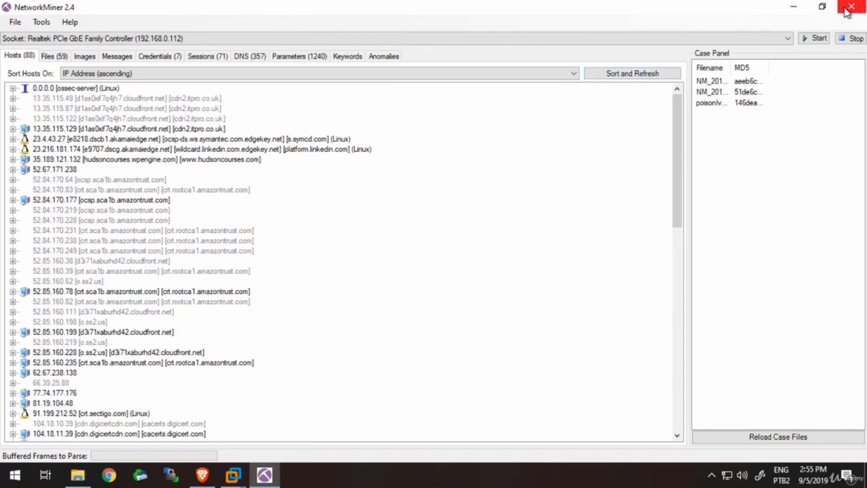
- Close NetworkMiner, clear the windows covering its desktop shortcut and relaunch it maximized
click(855, 39)
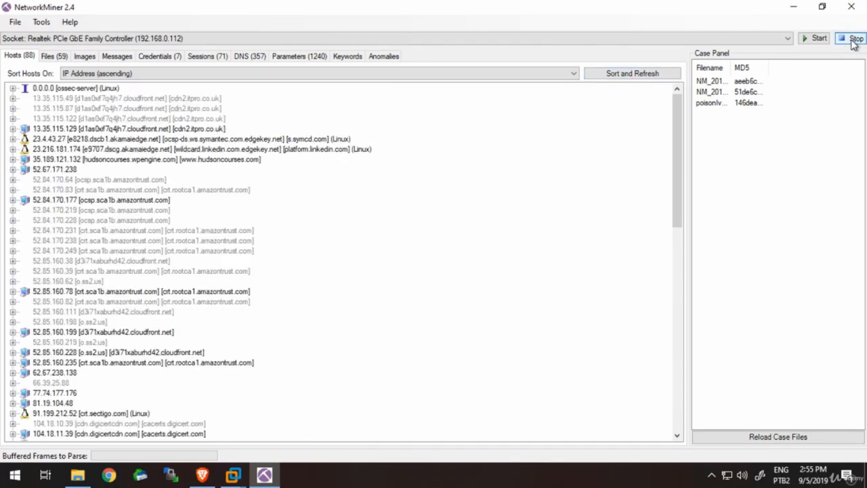
click(852, 7)
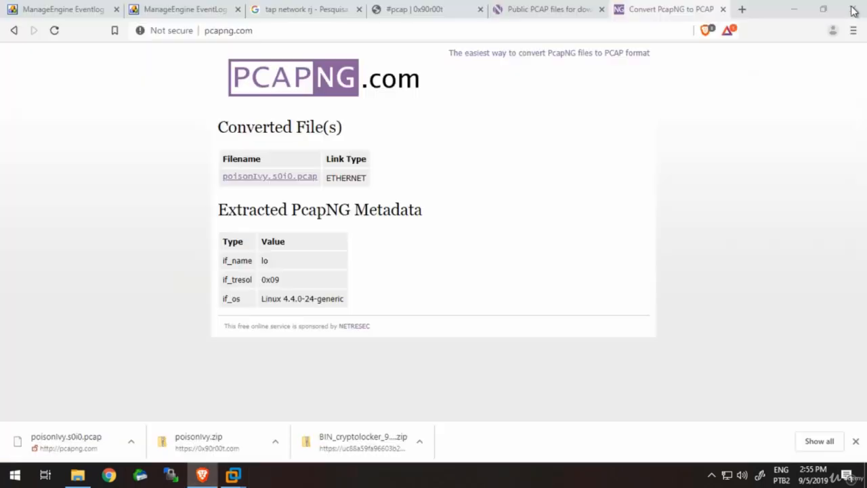
click(804, 17)
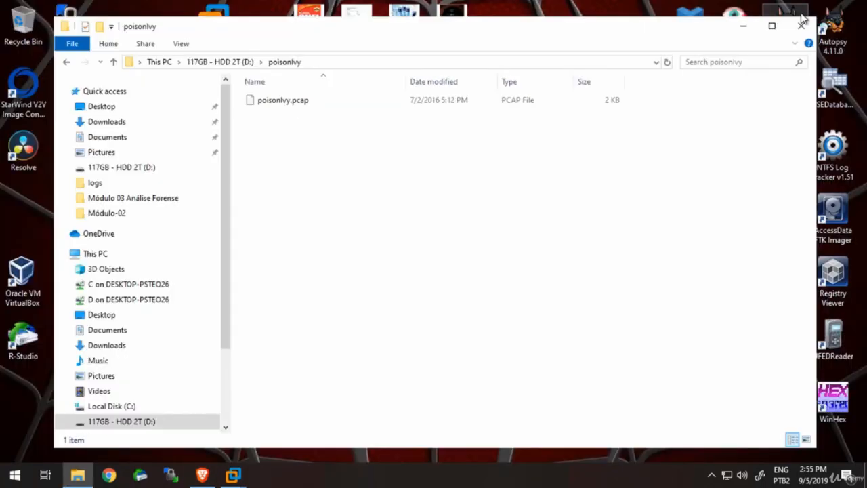
drag(818, 165, 754, 173)
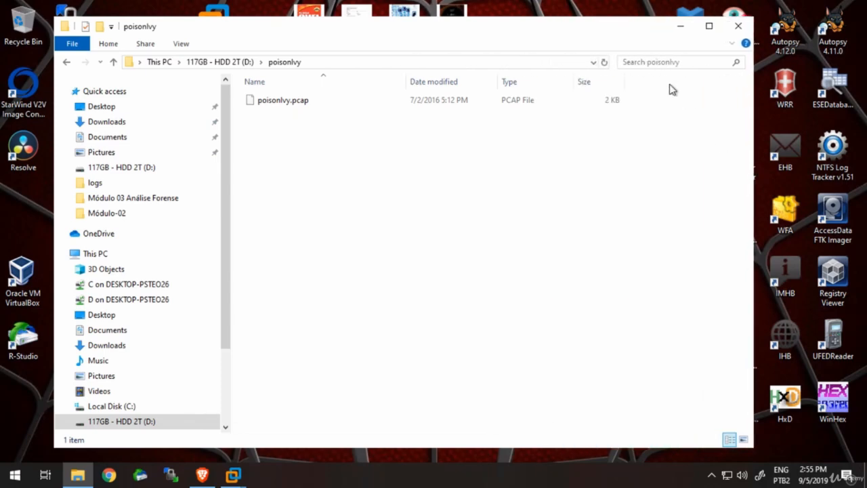
drag(601, 32, 664, 391)
double_click(502, 212)
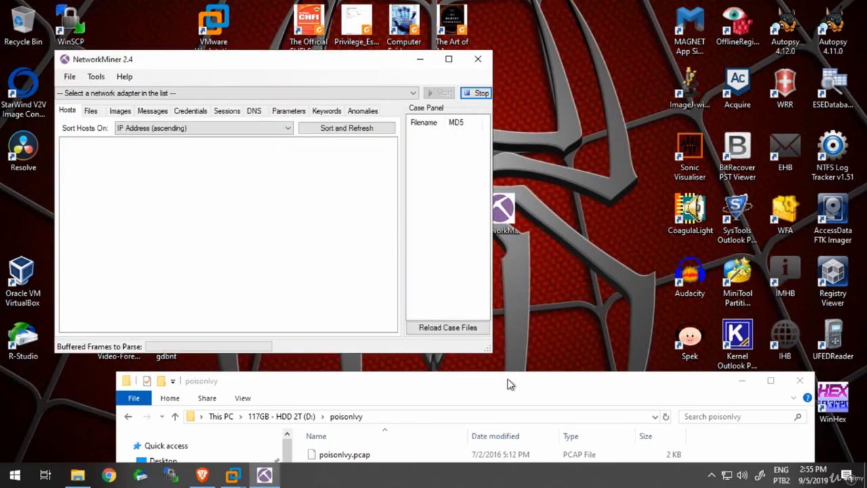
click(449, 60)
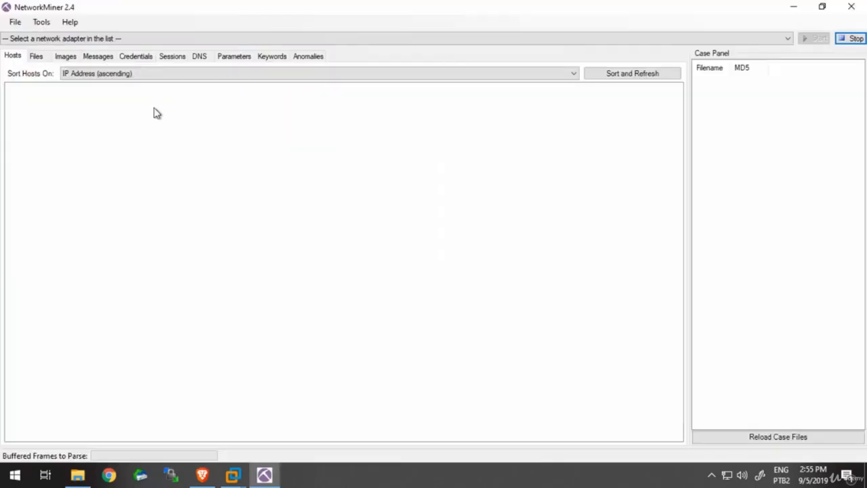
- Open the poisonIvy.s0i0.pcap capture from drive D in the empty NetworkMiner session
click(15, 23)
click(29, 39)
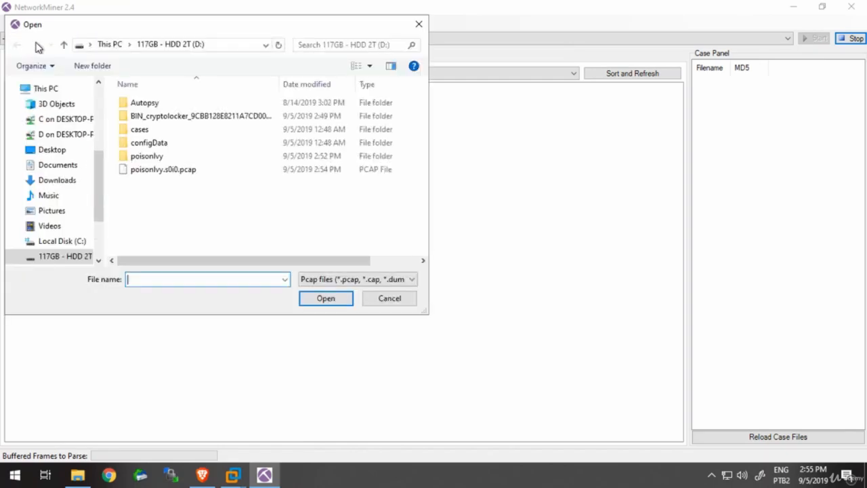
double_click(169, 171)
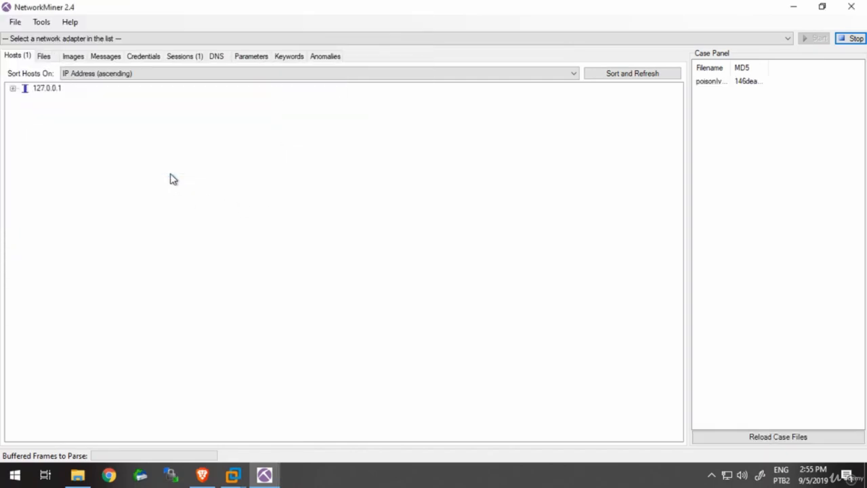
- Examine the expanded details of host 127.0.0.1, including NIC vendor and hostname, and its entry in the sessions list
click(35, 91)
double_click(35, 91)
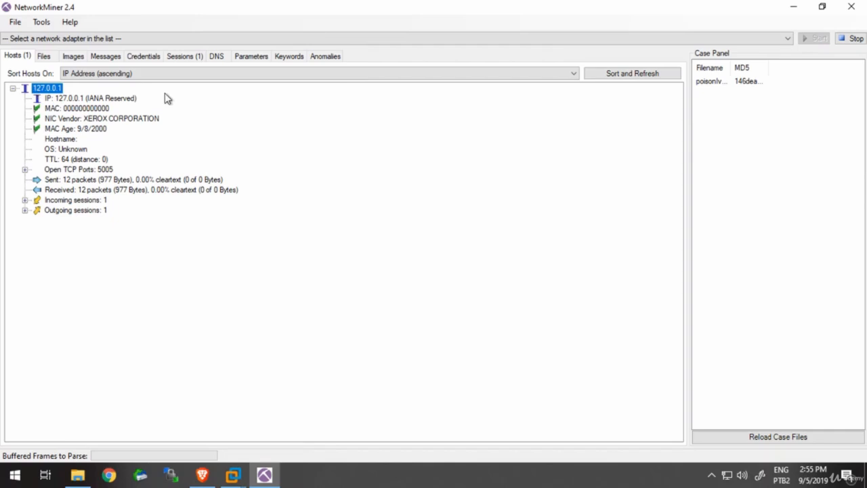
click(195, 59)
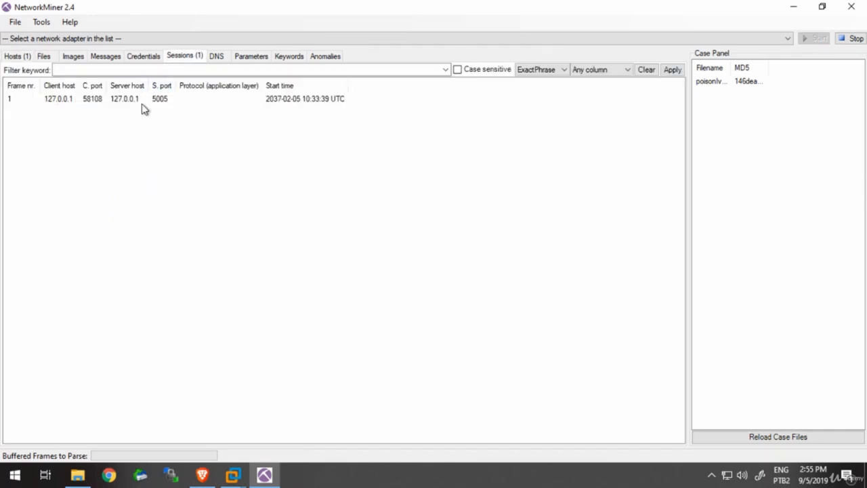
click(117, 101)
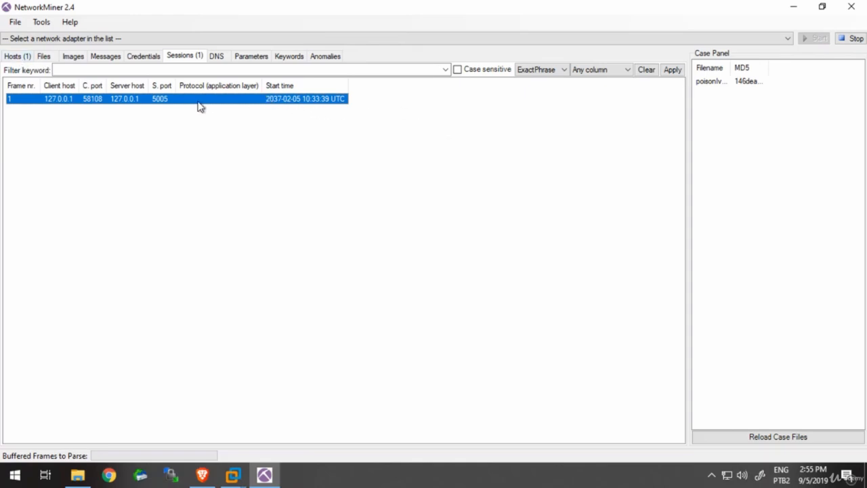
click(25, 57)
click(98, 120)
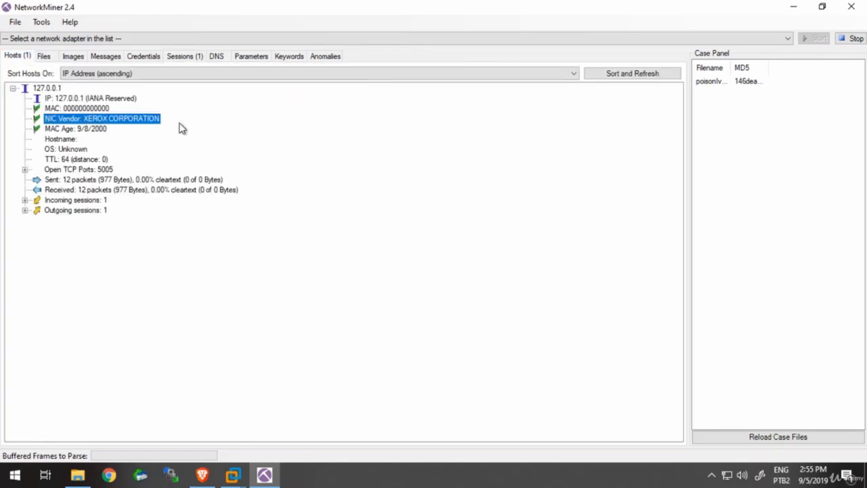
key(Down)
key(Down)
key(Down)
key(Down)
key(Down)
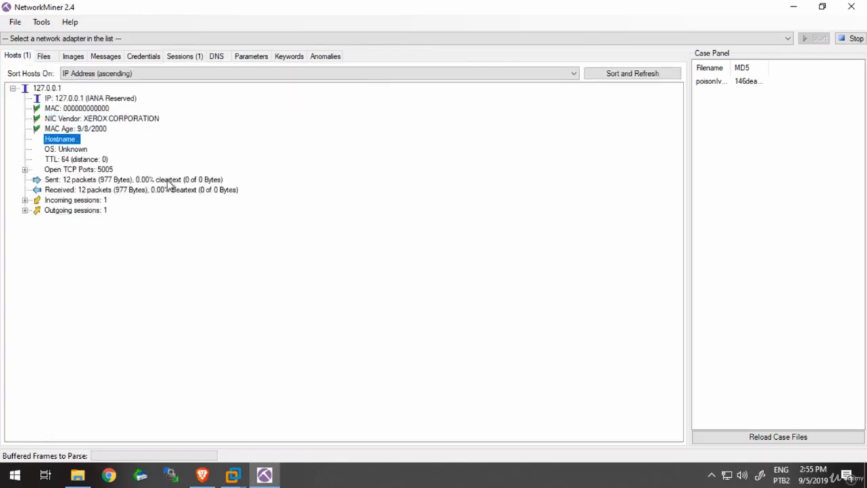
- Examine the open TCP port and the incoming and outgoing session details of host 127.0.0.1
key(Right)
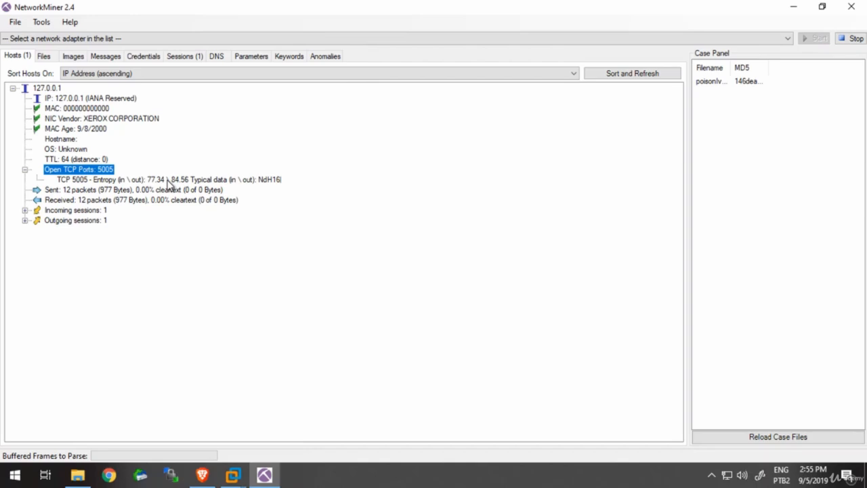
key(Down)
key(Down)
key(Down)
key(Down)
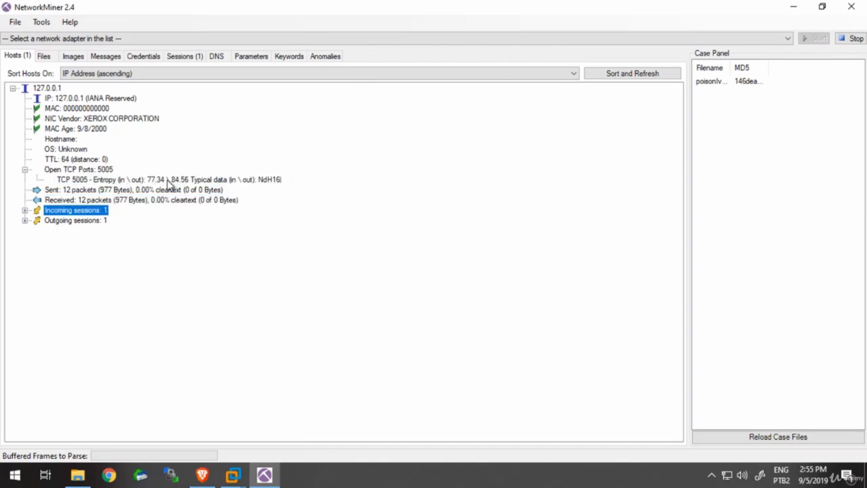
key(Right)
key(Down)
key(Right)
key(Down)
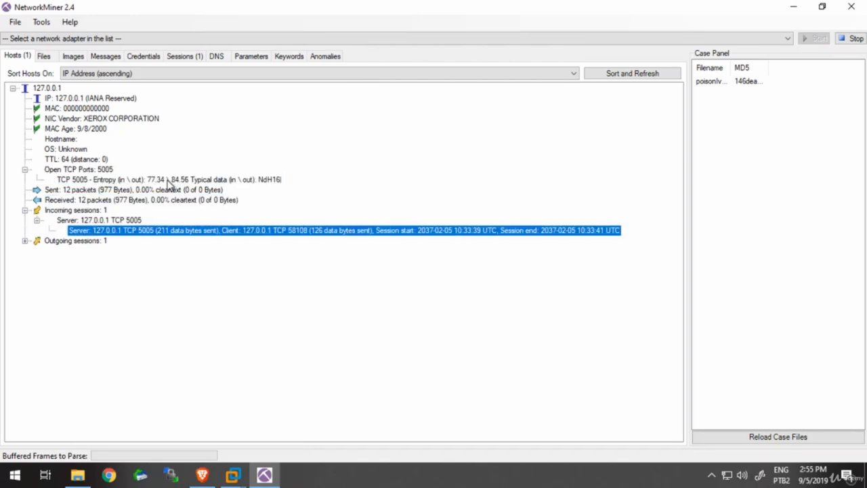
key(Down)
key(Right)
key(Down)
key(Right)
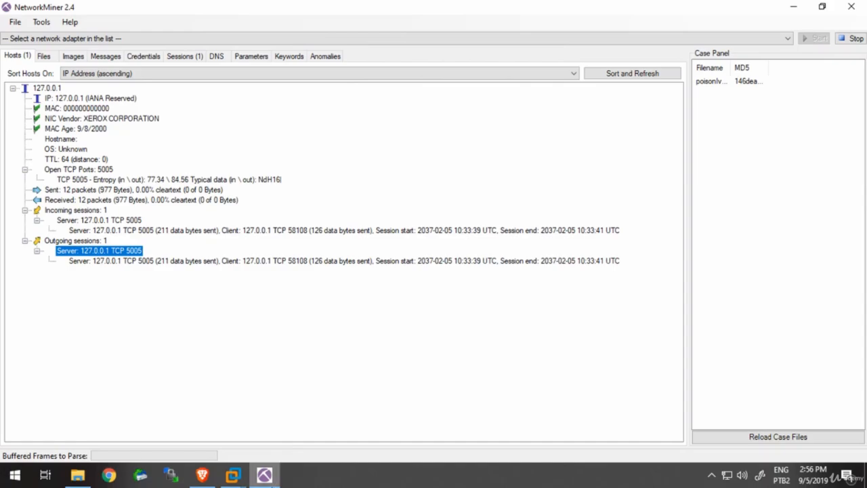
- Switch to the Brave browser and download RETFOR2-Datos.zip from the CyberCamp 2015 Forense 2.4 write-up on 0x90r00t to drive D
click(202, 474)
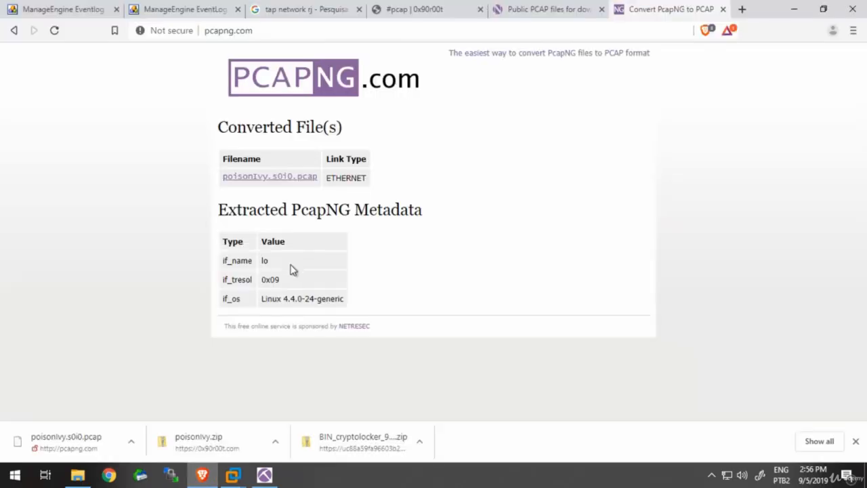
click(444, 9)
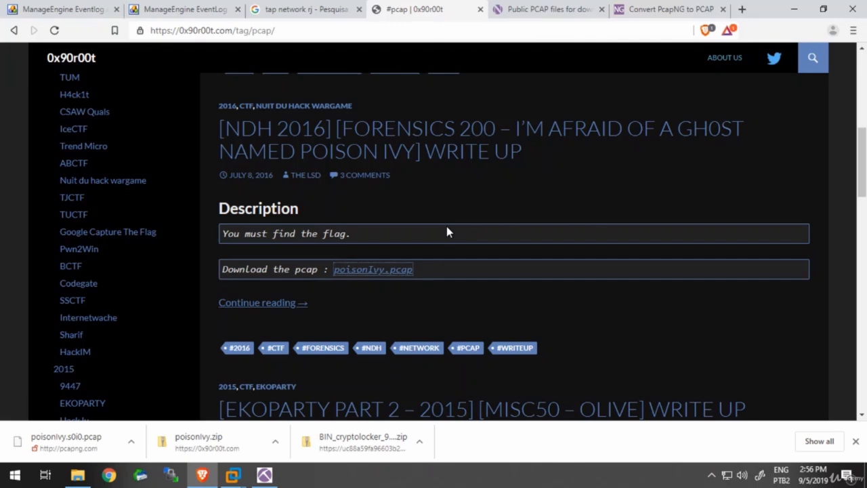
scroll(446, 227, down, 3)
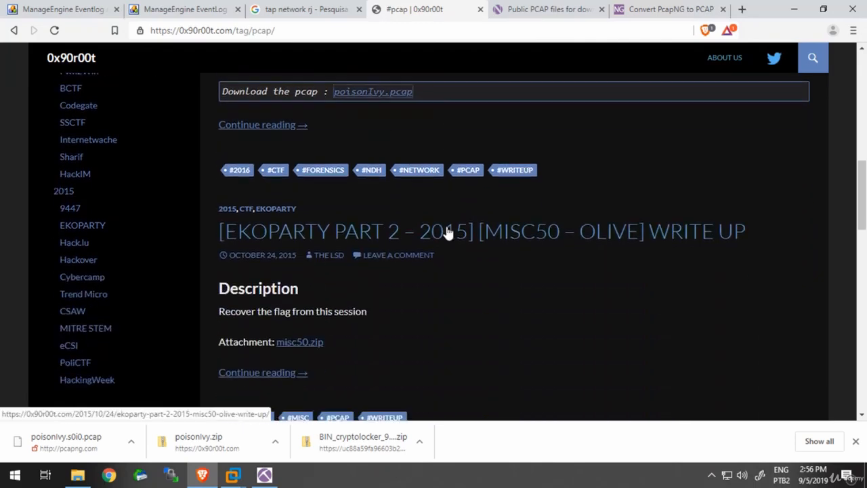
scroll(446, 233, down, 1)
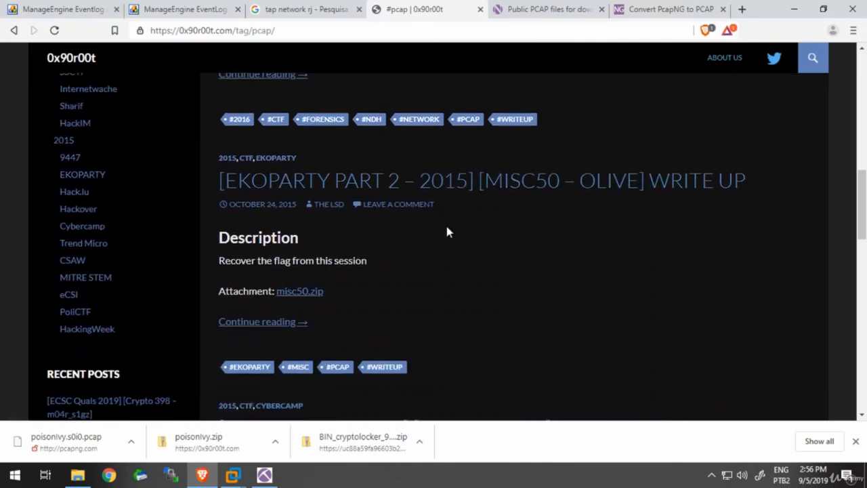
scroll(447, 233, down, 4)
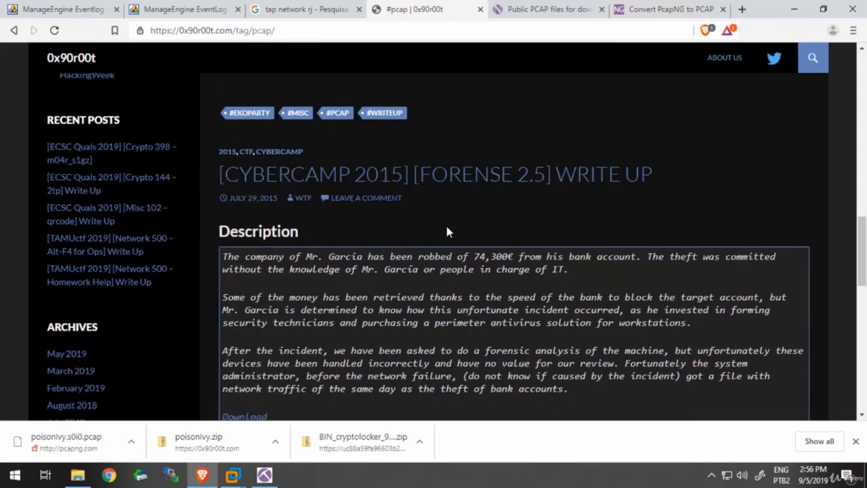
scroll(446, 232, down, 6)
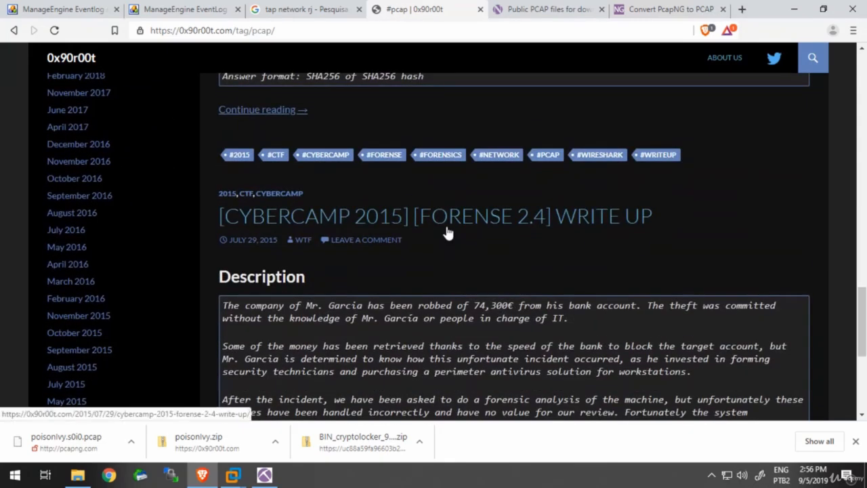
scroll(447, 232, down, 5)
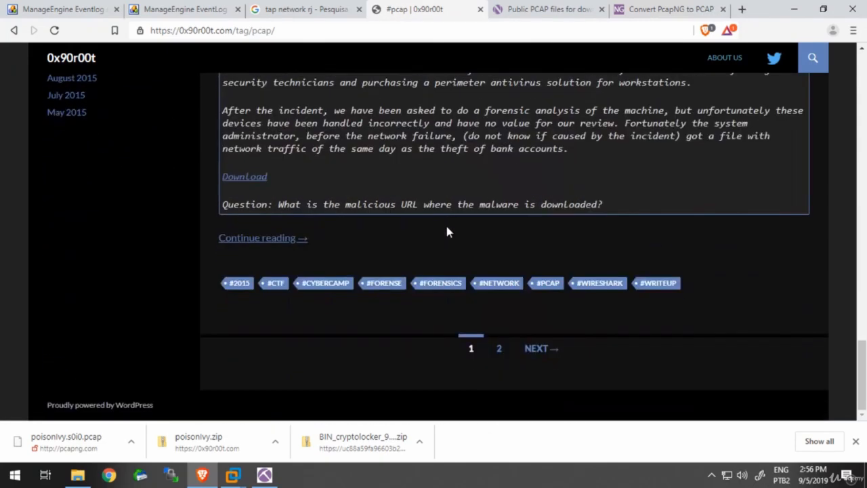
scroll(447, 231, up, 2)
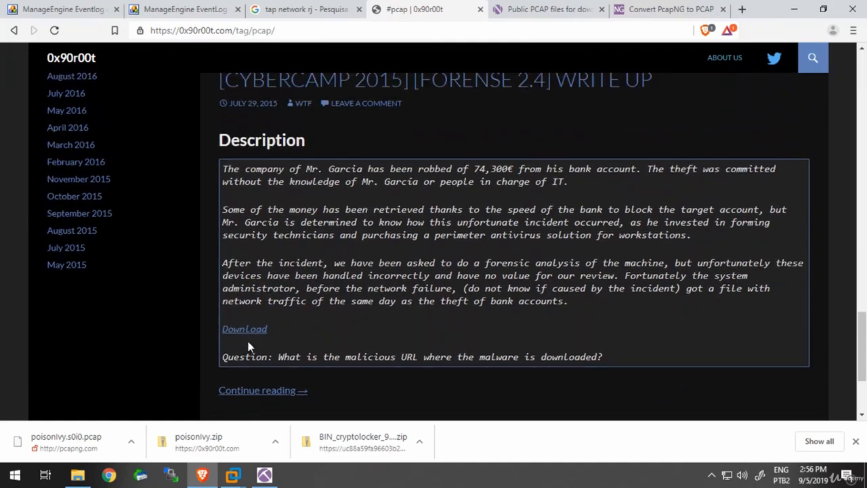
click(256, 332)
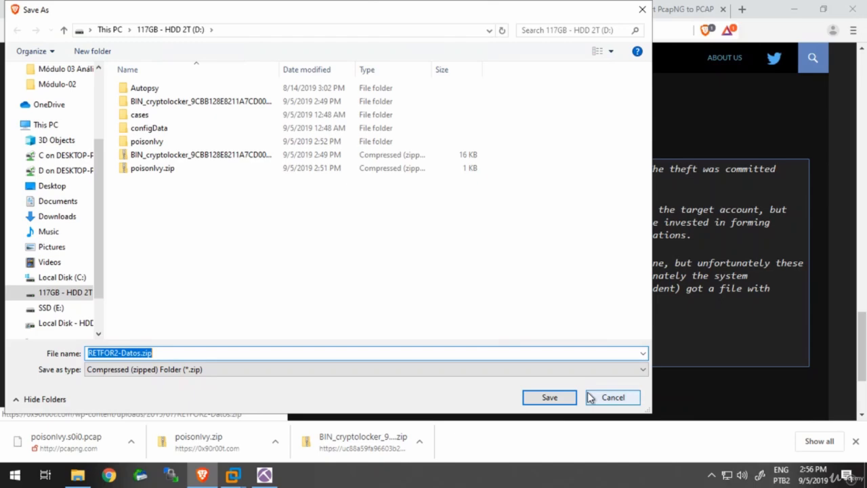
click(550, 399)
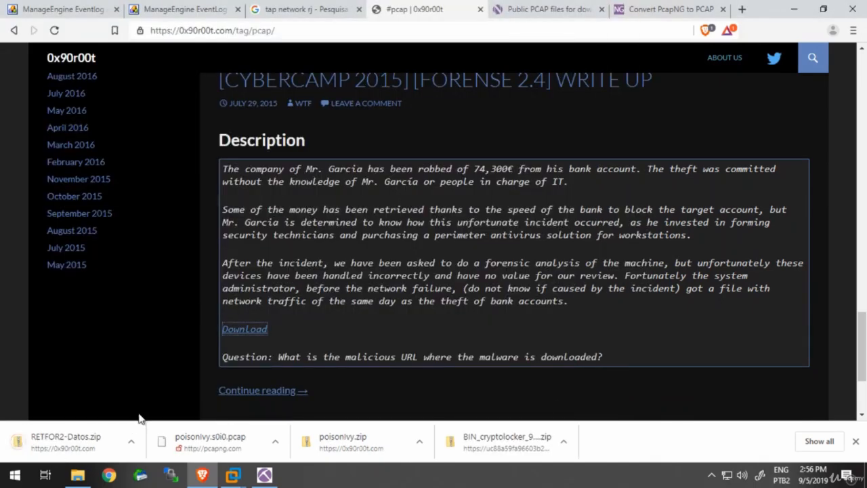
- Locate the downloaded RETFOR2-Datos.zip, extract it with 7-Zip into a RETFOR2-Datos folder and select the capture inside
click(131, 442)
click(174, 399)
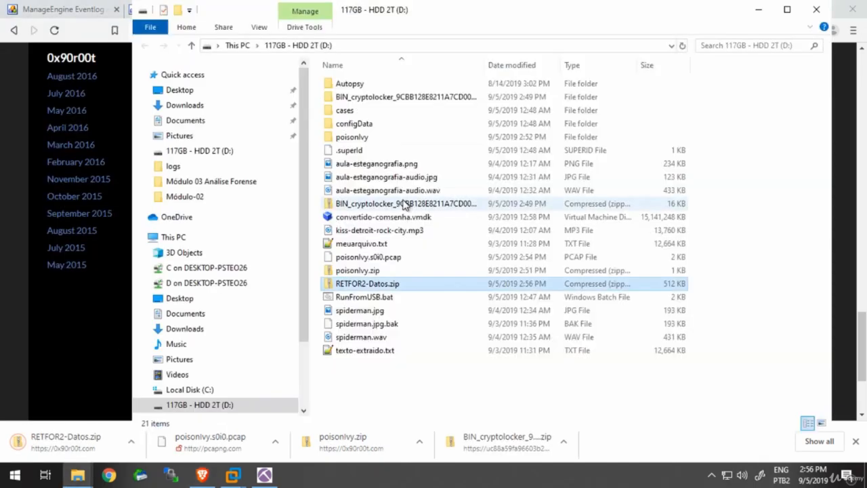
right_click(377, 288)
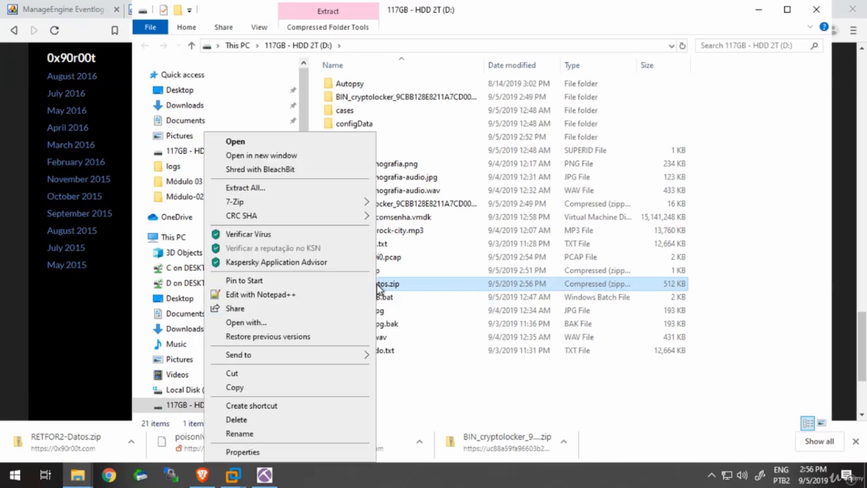
mouse_move(333, 205)
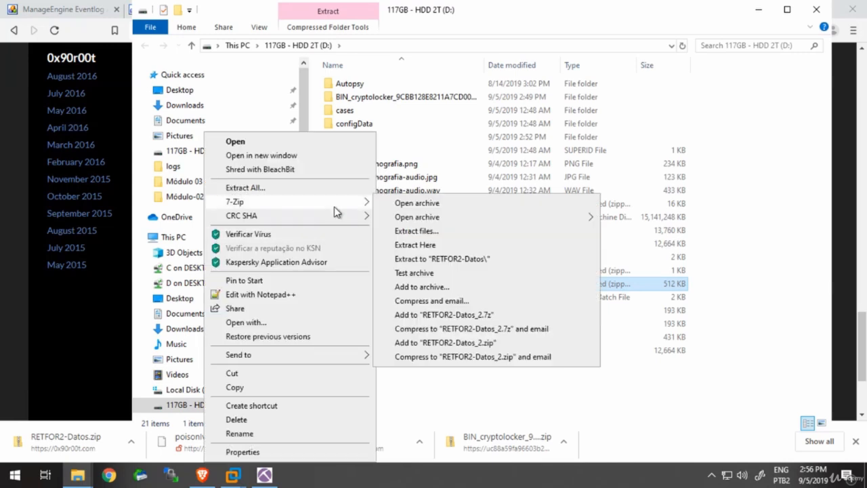
click(449, 258)
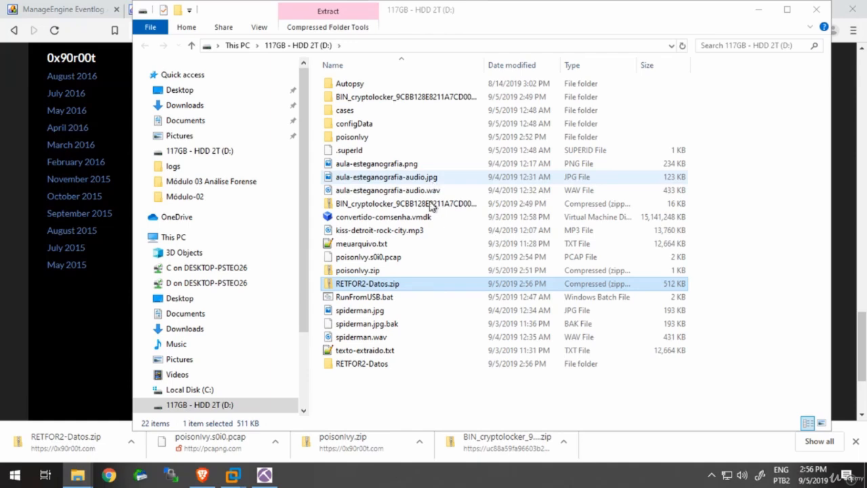
double_click(388, 363)
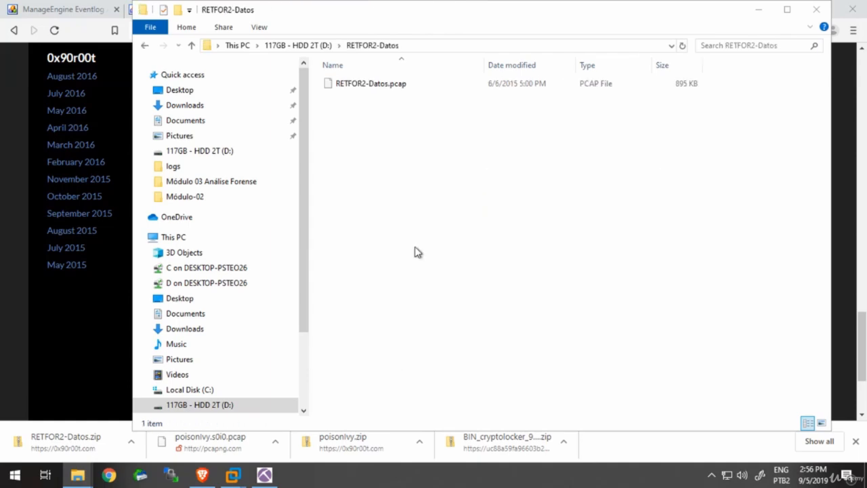
click(460, 87)
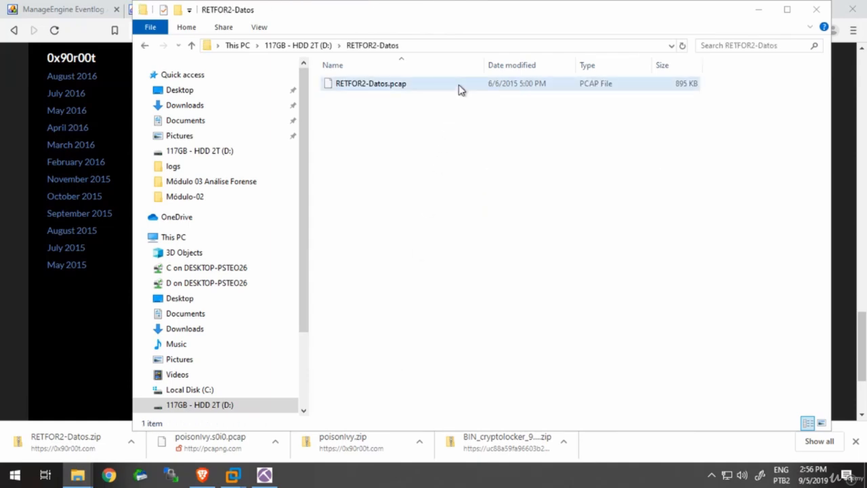
- Close the NetworkMiner session holding the poisonIvy capture and relaunch the program maximized from the desktop
click(265, 475)
click(859, 8)
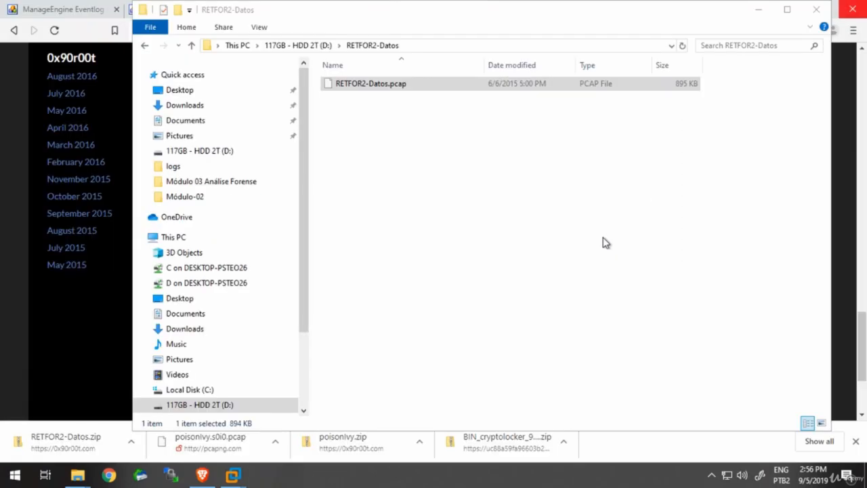
key(super+d)
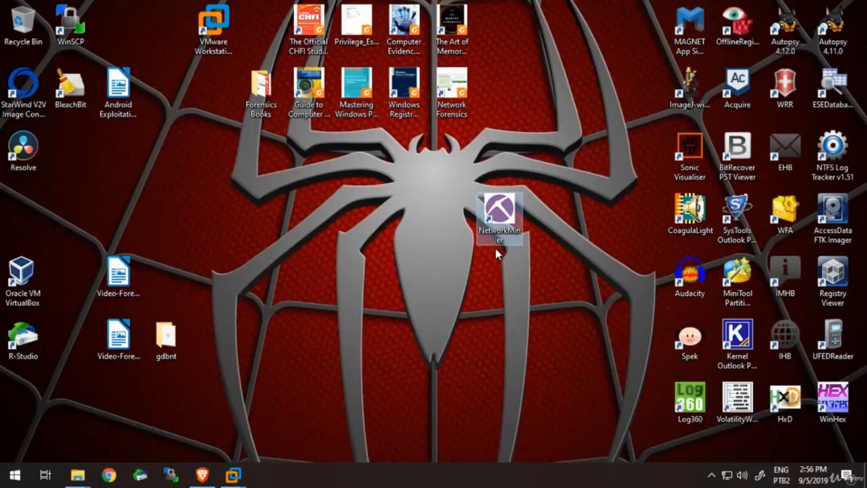
click(500, 215)
double_click(501, 229)
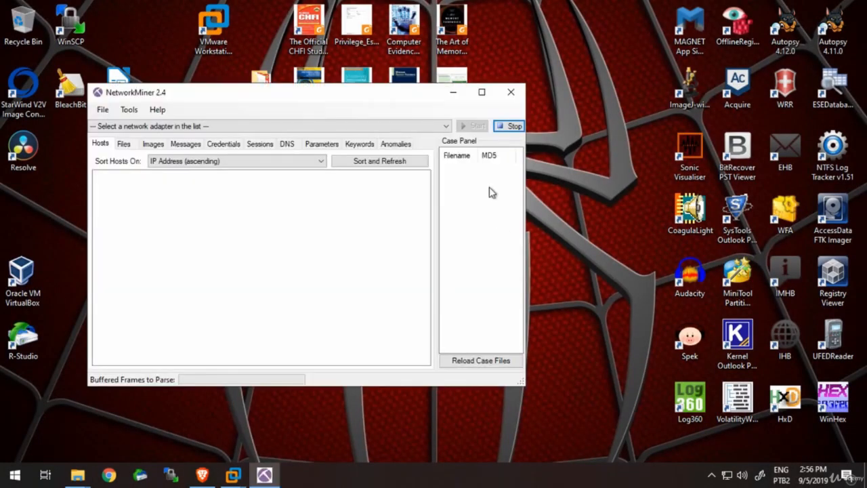
click(482, 91)
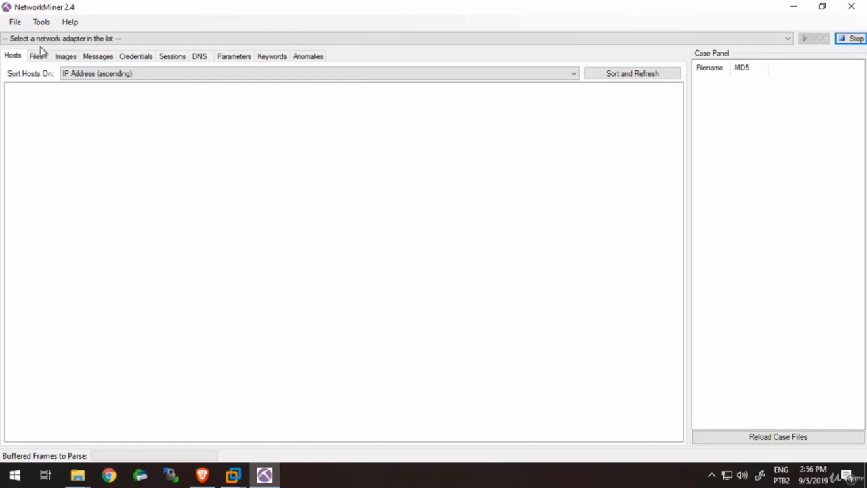
- Open RETFOR2-Datos.pcap from the RETFOR2-Datos folder on drive D in the new NetworkMiner session
click(14, 22)
click(37, 36)
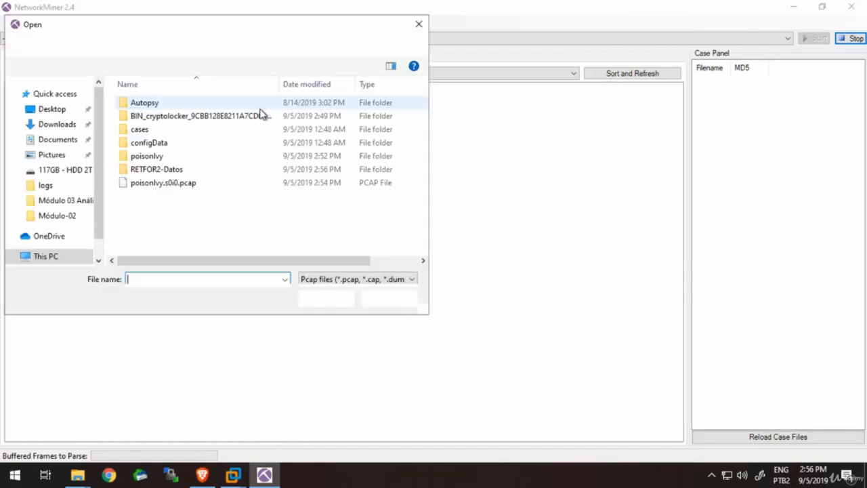
double_click(205, 169)
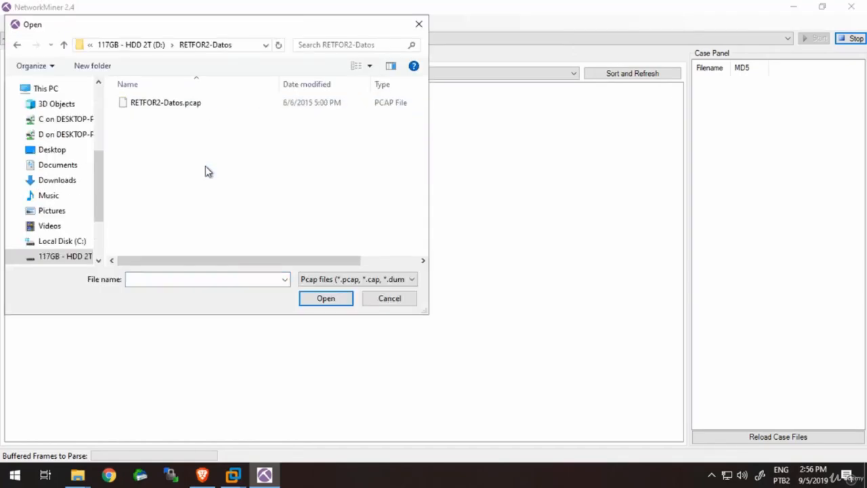
double_click(182, 111)
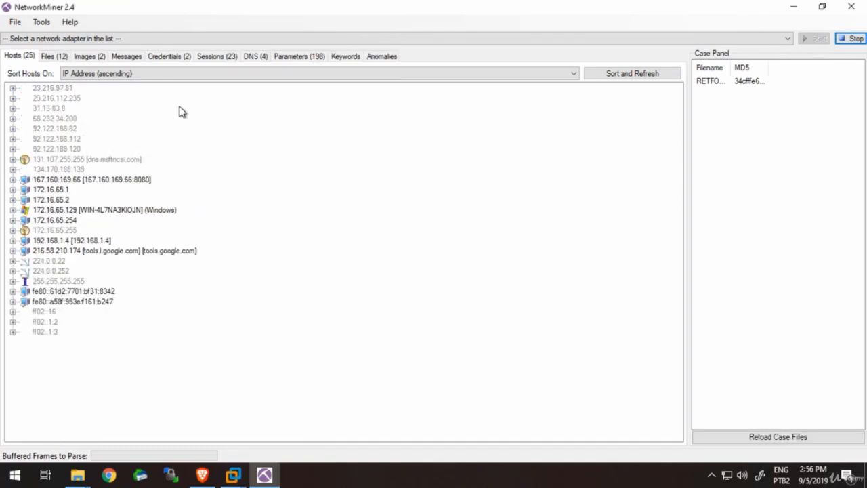
- Examine the capture's hosts, including the details of Windows host 172.16.65.129 and the entry for 131.107.255.255, and bring up the extracted files list
click(163, 213)
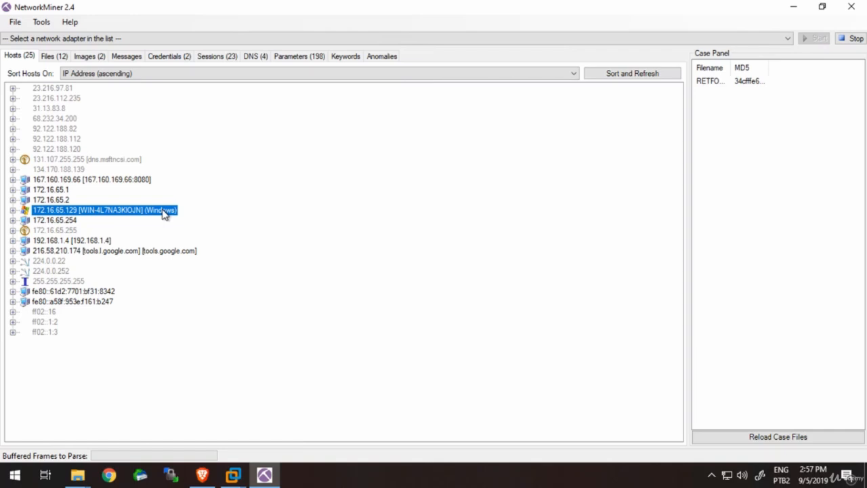
double_click(163, 213)
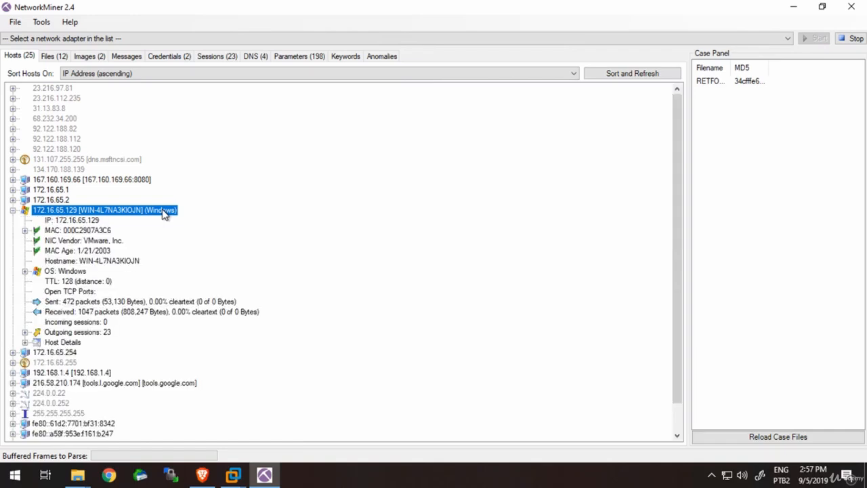
double_click(163, 213)
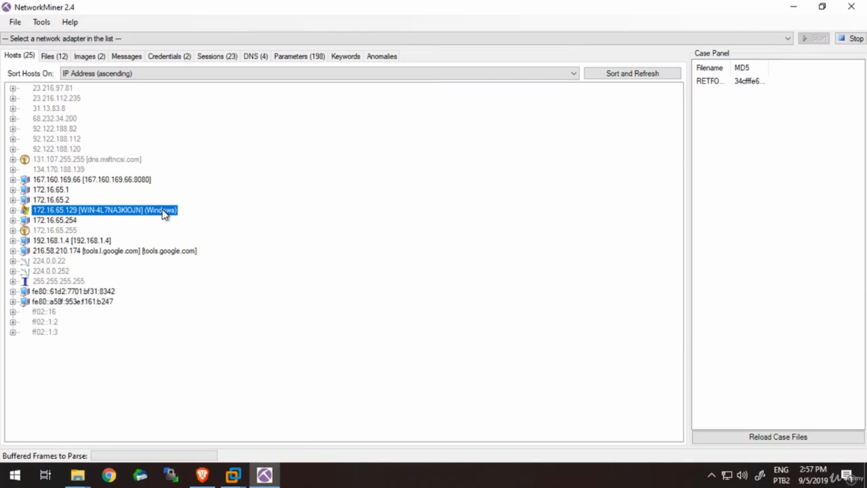
click(75, 305)
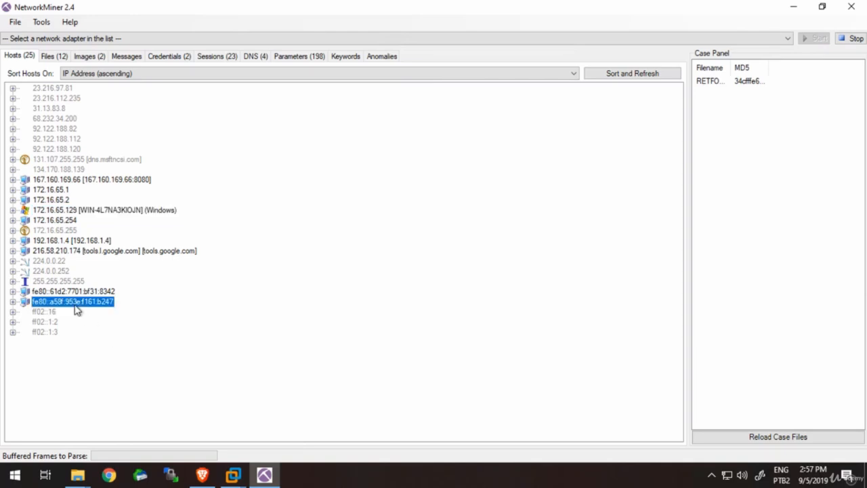
double_click(41, 261)
double_click(35, 266)
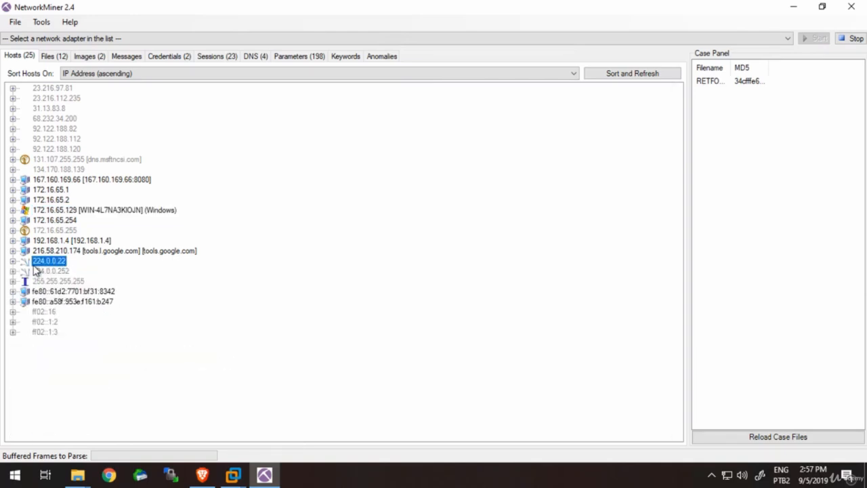
click(26, 211)
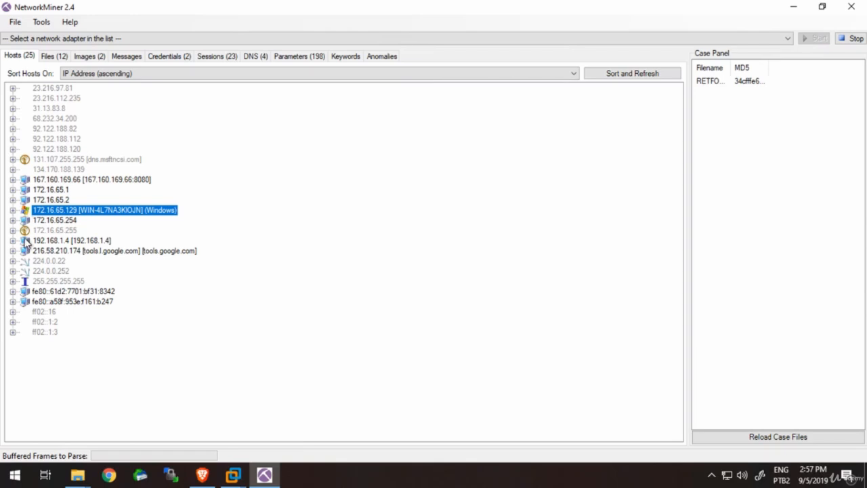
click(30, 160)
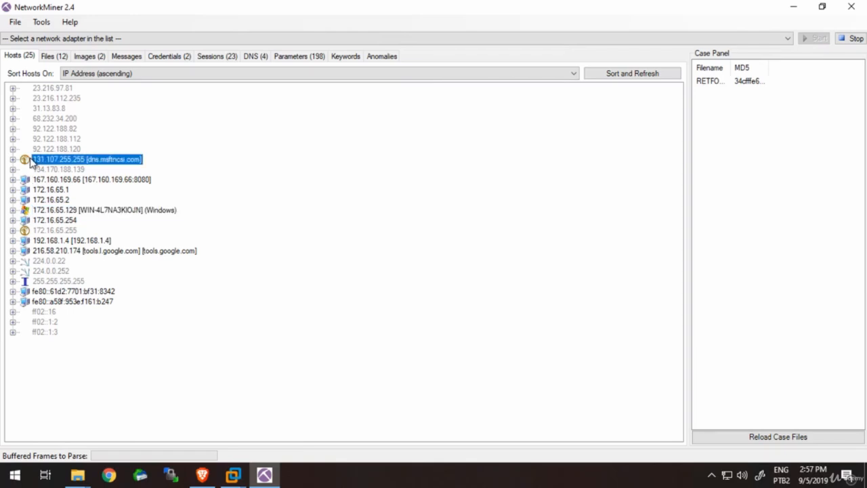
double_click(31, 160)
double_click(31, 160)
click(65, 59)
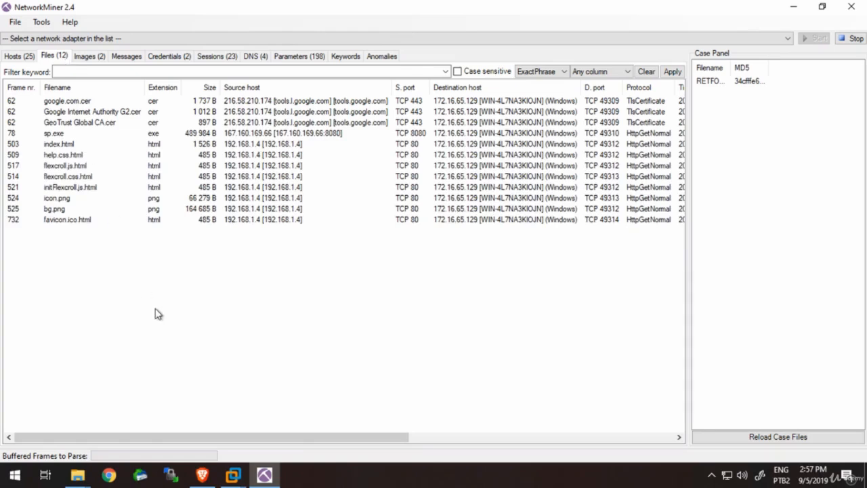
- Examine the extracted sp.exe entry, including its source host, port, timestamp, reconstructed file path and download URL details
click(213, 134)
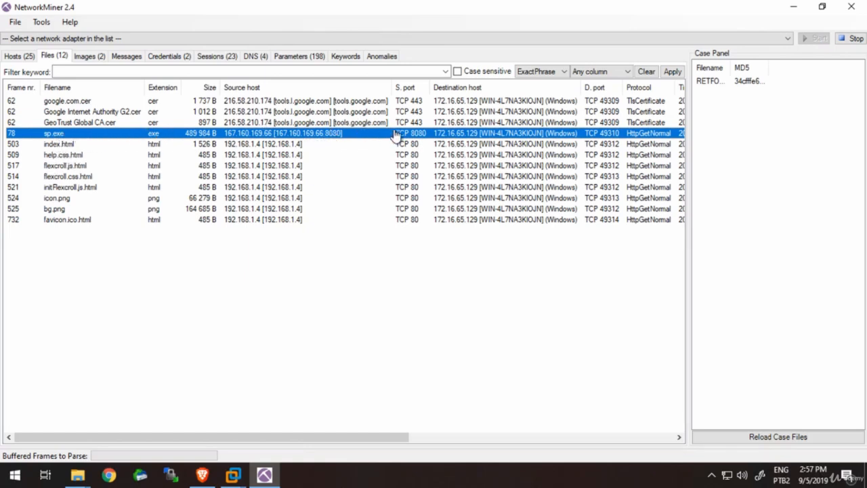
click(470, 437)
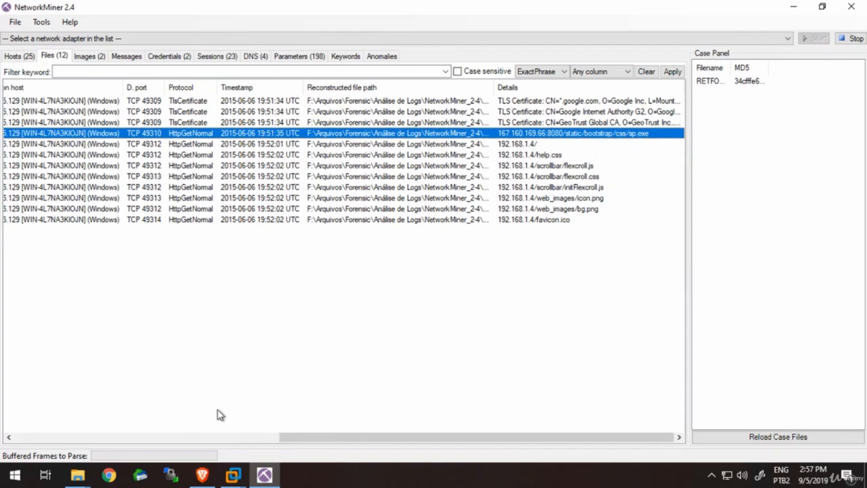
click(172, 437)
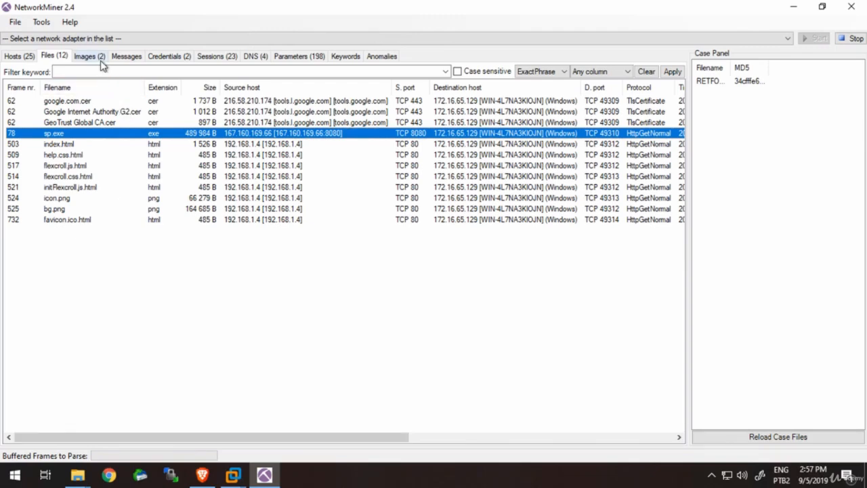
- Review the images extracted from the capture, selecting icon.png and bg.png and bringing up the available actions for bg.png
click(89, 56)
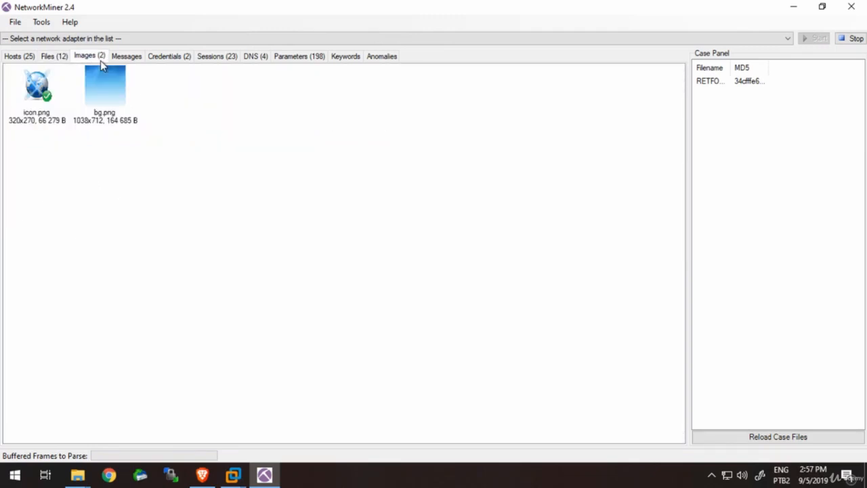
click(53, 114)
click(110, 114)
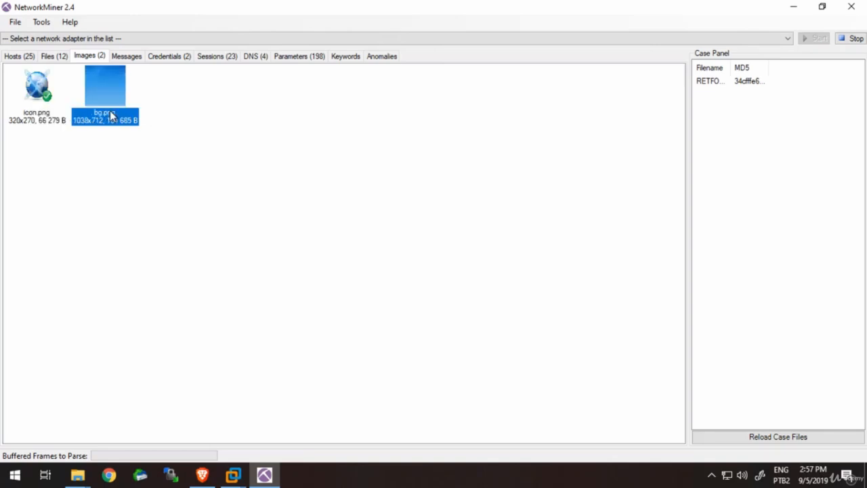
click(46, 95)
click(92, 92)
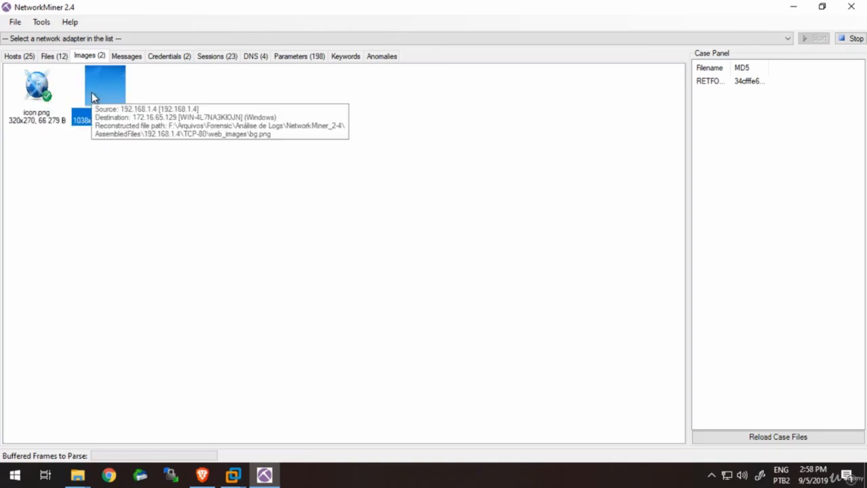
right_click(92, 97)
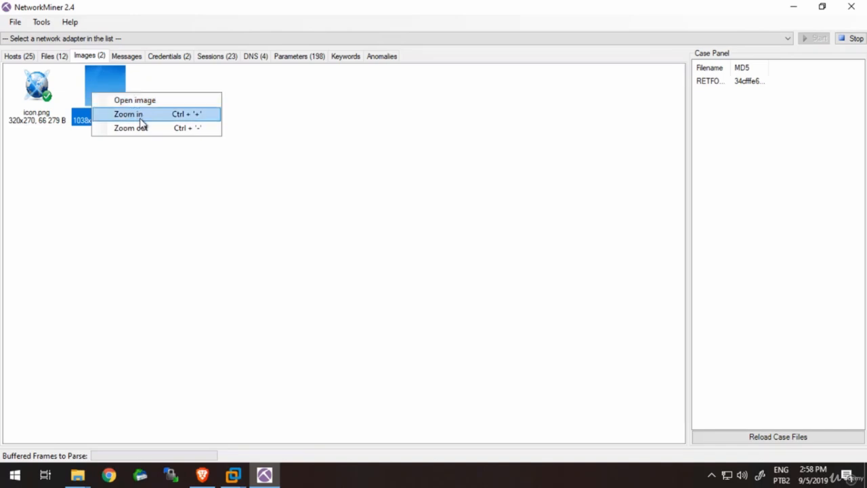
- Check the capture's messages, then inspect the operador and admin credentials with the Password column widened to fit the full NTLM data
click(132, 60)
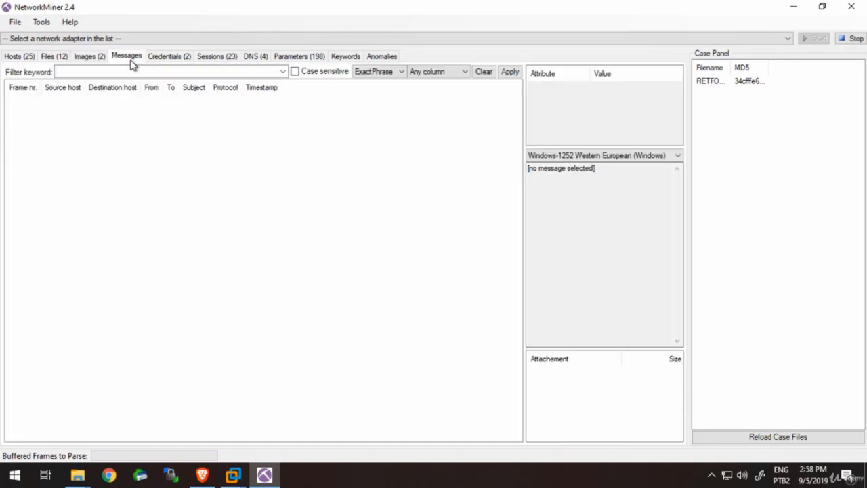
click(178, 60)
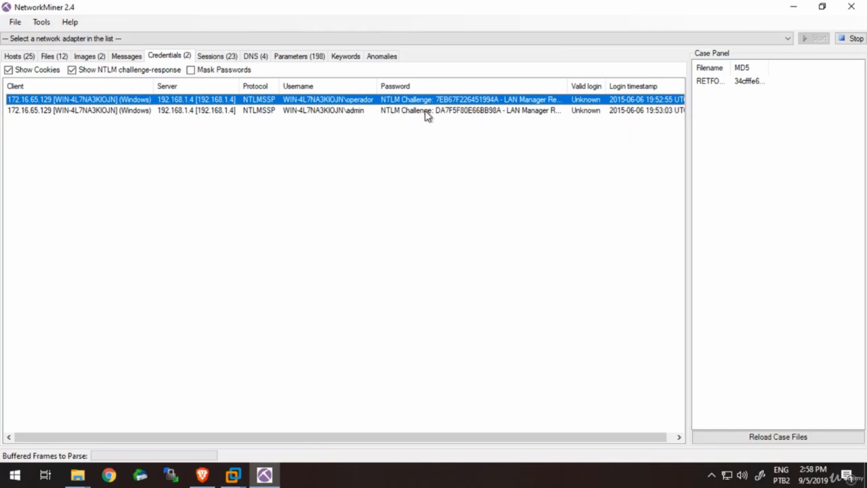
click(427, 111)
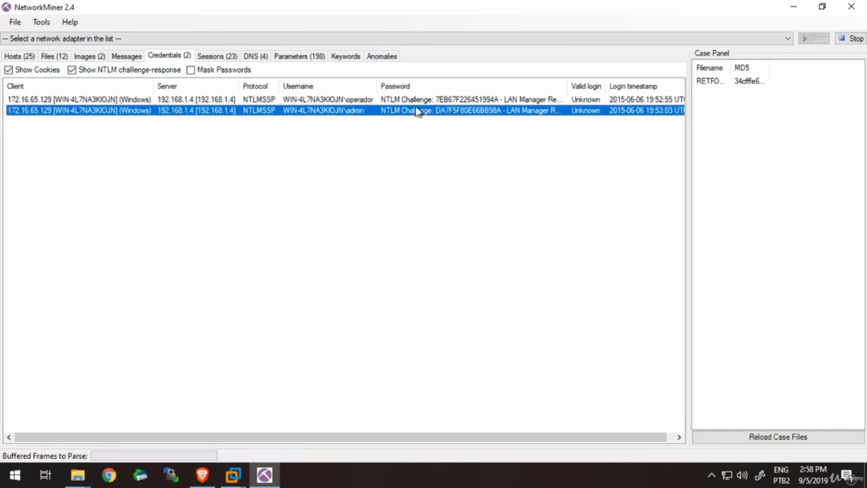
double_click(568, 87)
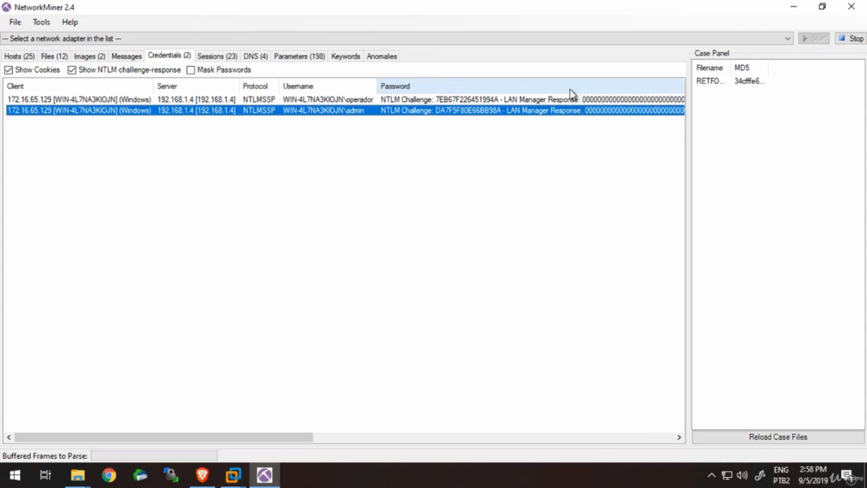
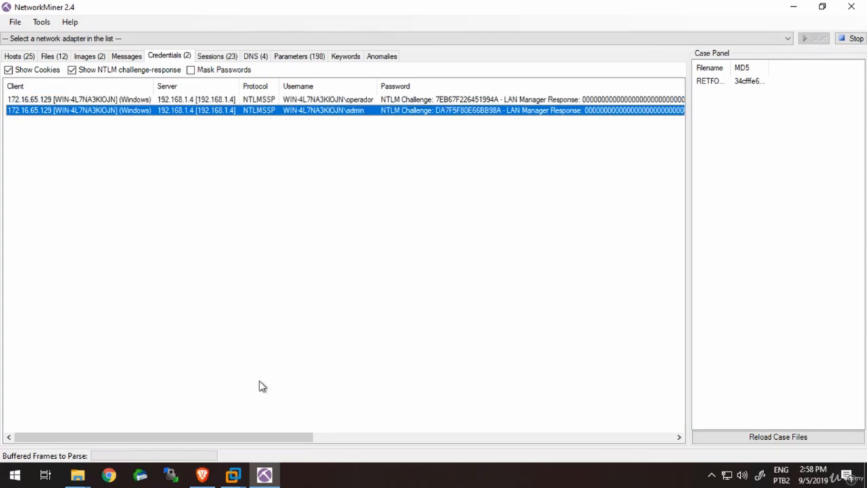
- Examine the NTLM response, valid login and login timestamp data of the operador and admin credentials
drag(252, 441, 519, 420)
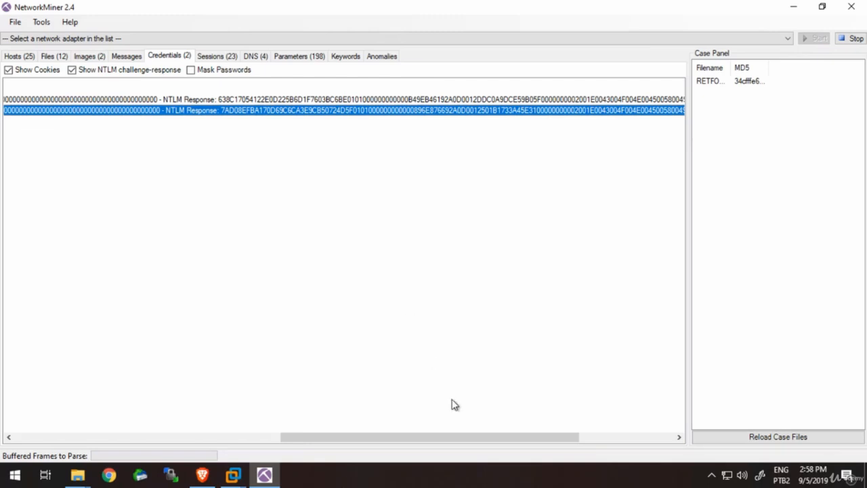
drag(457, 437, 565, 441)
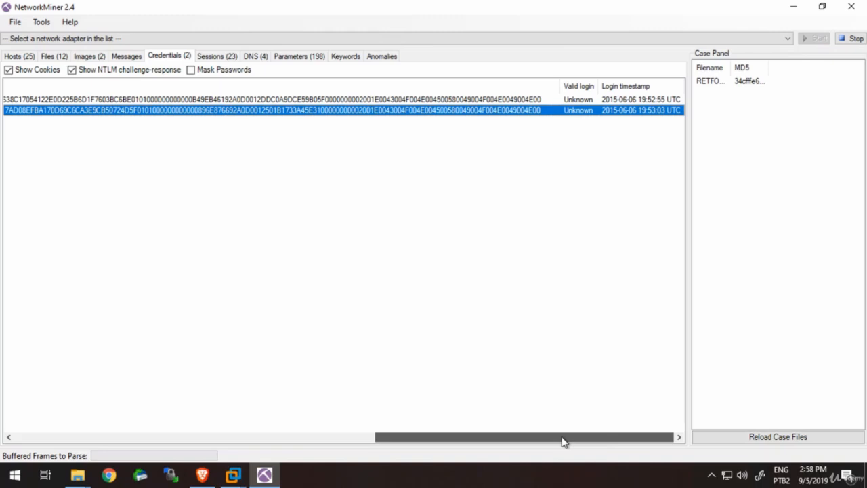
drag(562, 442, 498, 440)
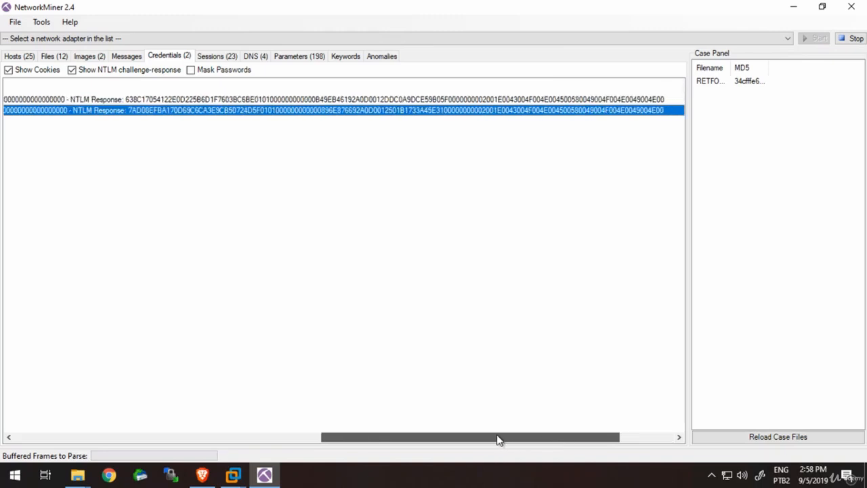
click(668, 436)
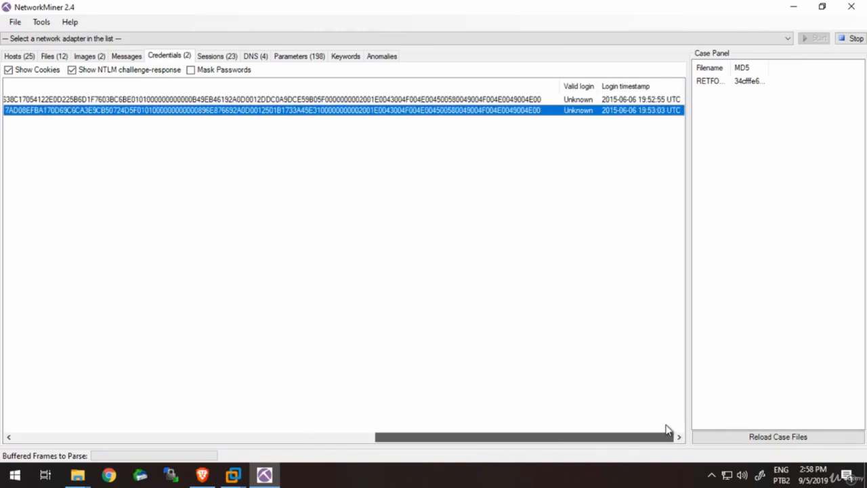
drag(668, 434, 199, 391)
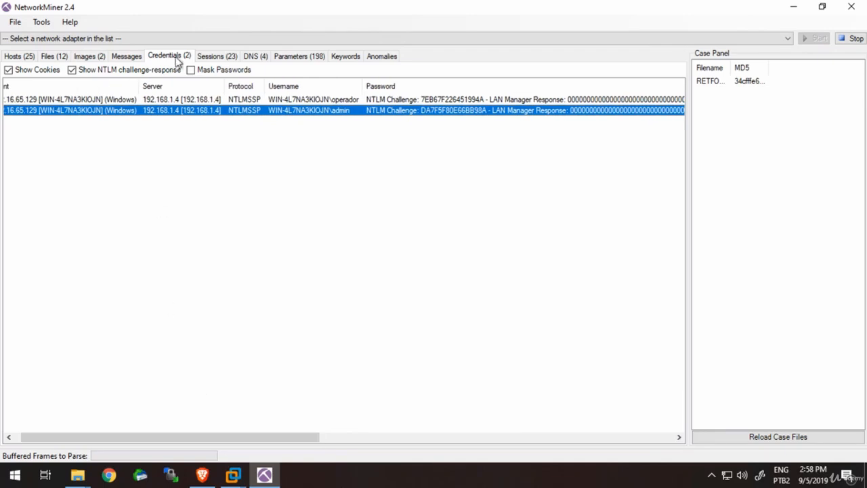
- Review the captured sessions, selecting the frame 75 HTTP session with 167.160.169.66, and bring up the DNS records
click(218, 57)
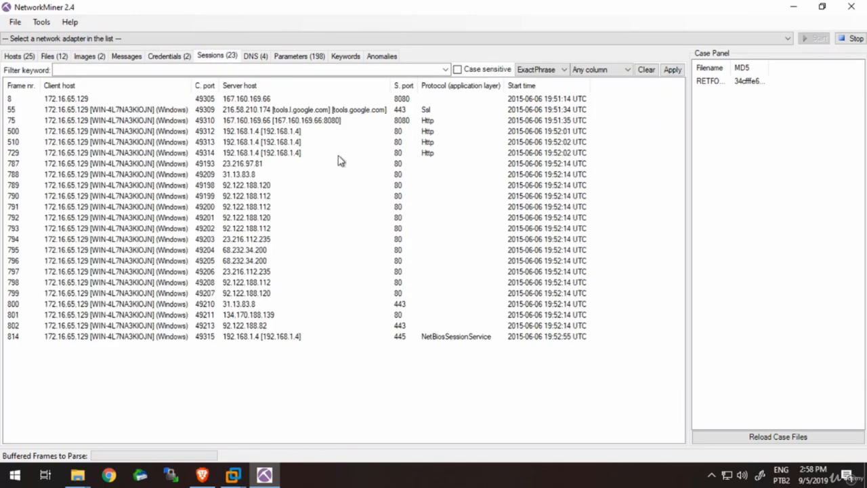
click(371, 123)
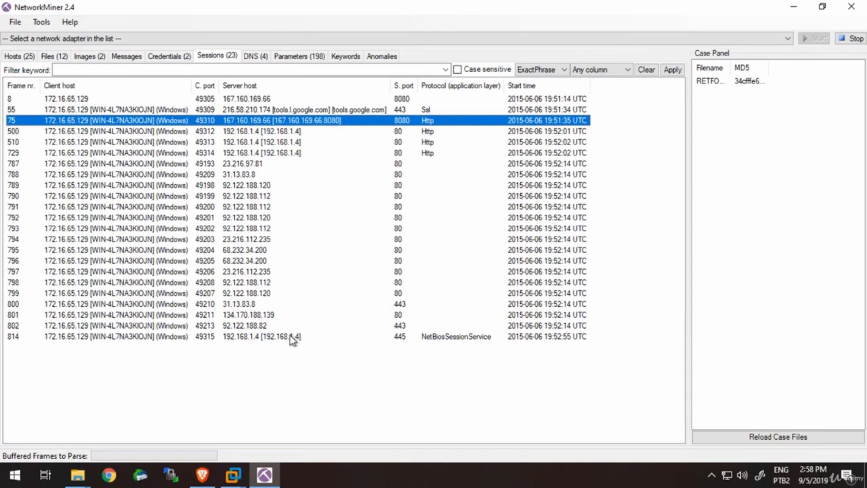
click(249, 57)
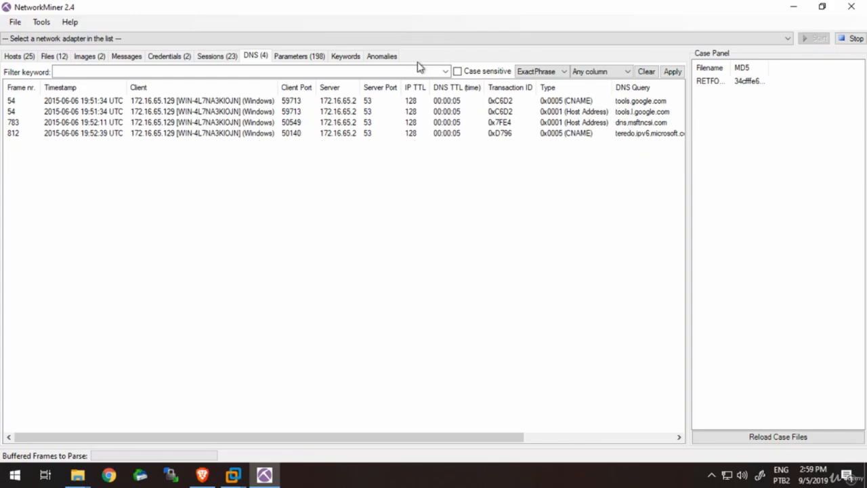
- Look through the capture's parameters to the end and inspect the SMB tree connect requests for the IPC$ and DISCORED shares on 192.168.1.4
click(292, 58)
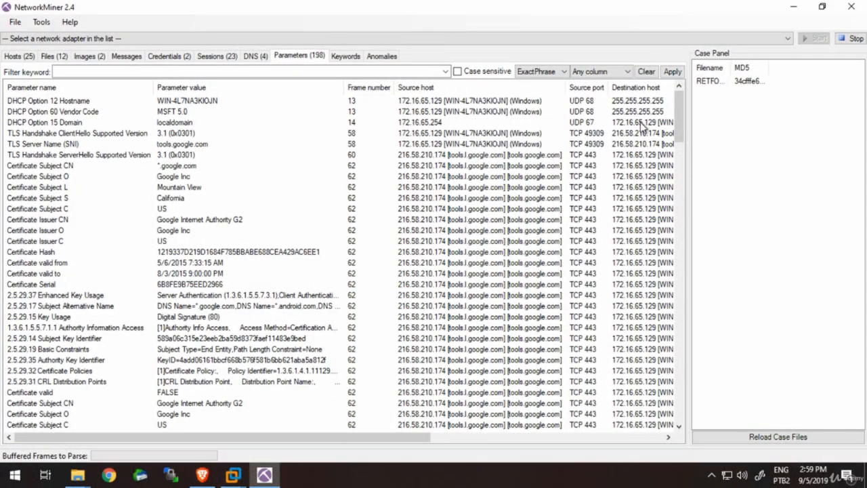
drag(682, 106, 679, 244)
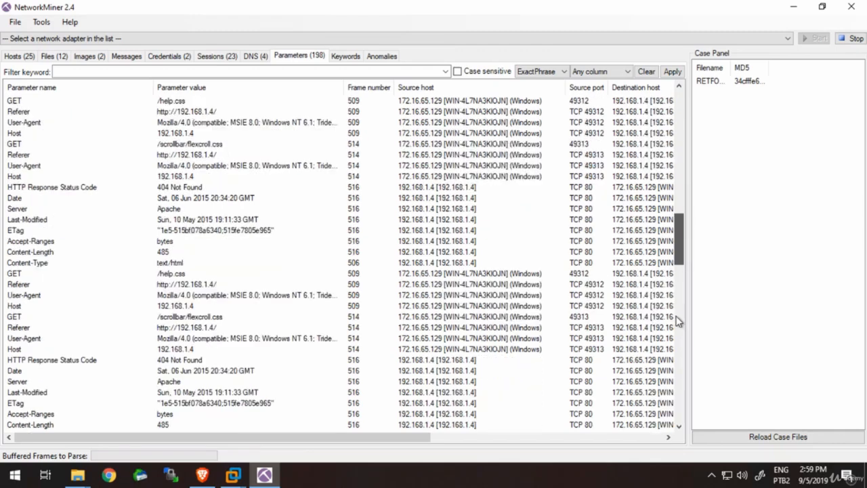
drag(678, 322, 674, 422)
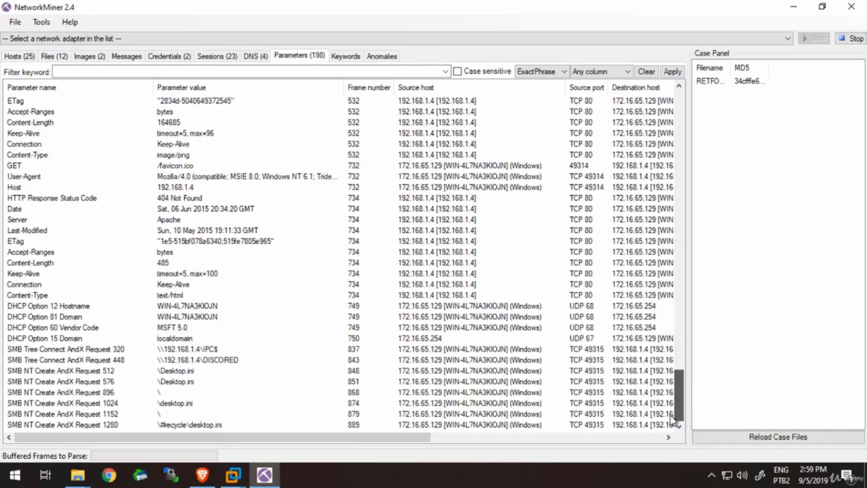
click(191, 363)
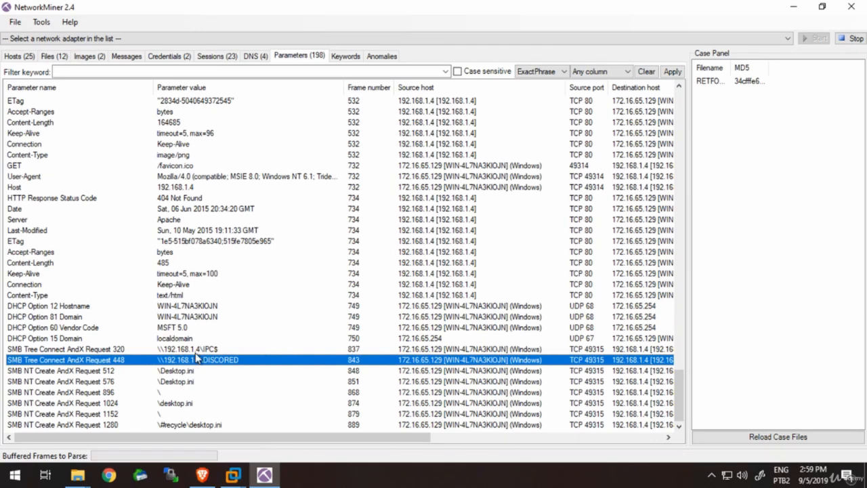
click(195, 352)
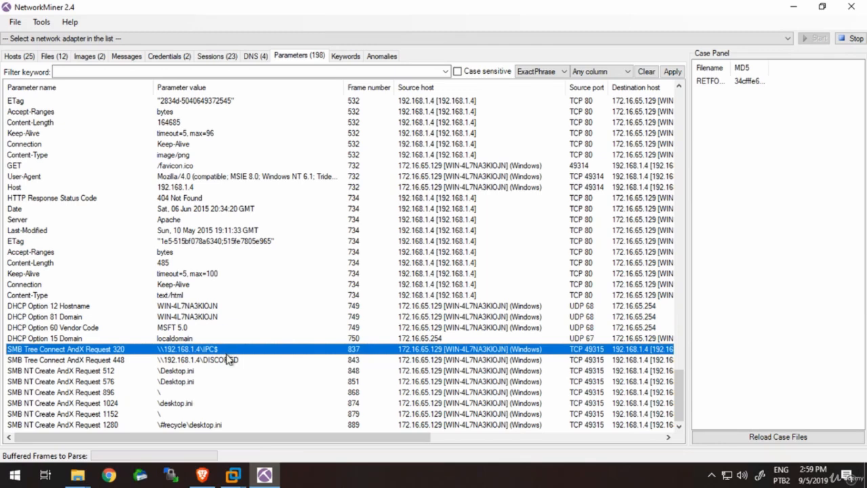
click(227, 364)
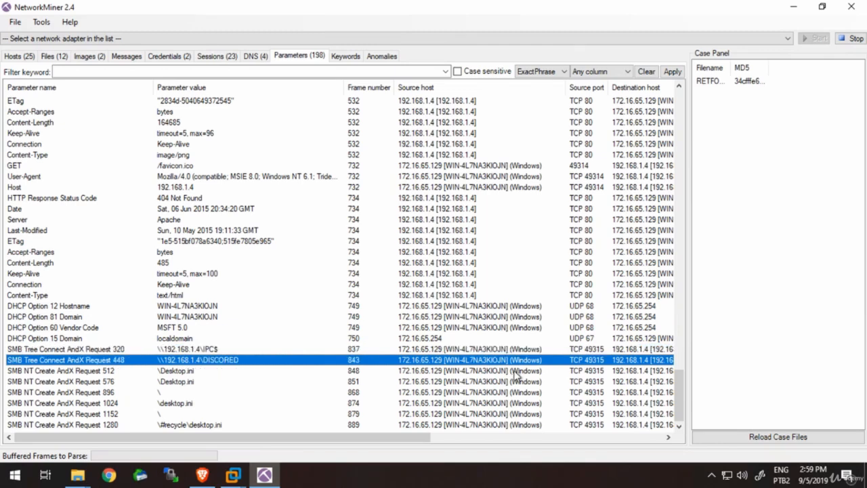
- Compare the hosts, ports, timestamps and details of the two SMB Tree Connect AndX requests
drag(675, 391, 678, 411)
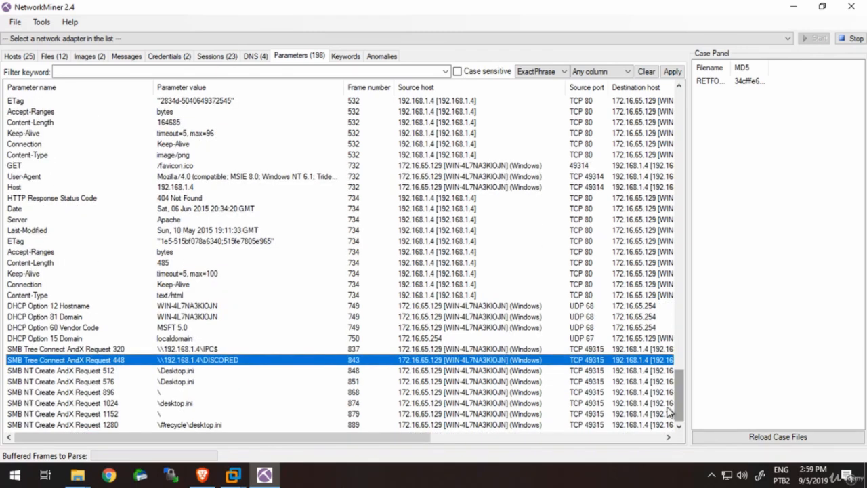
click(538, 351)
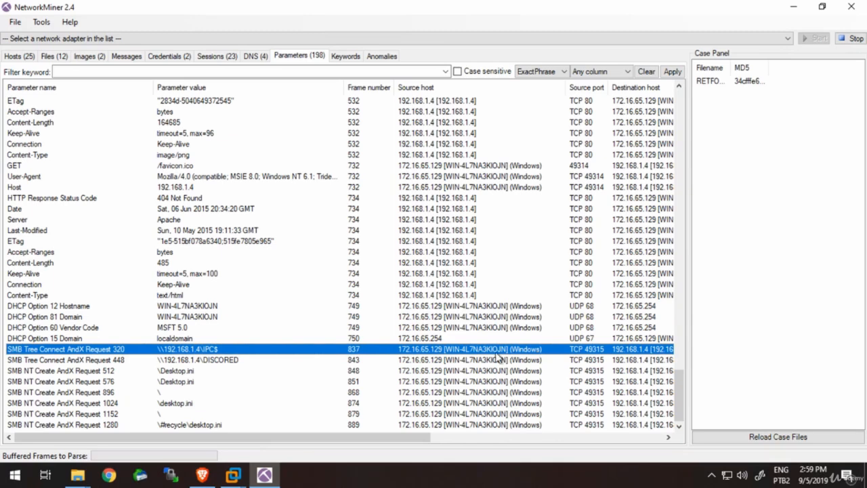
click(408, 431)
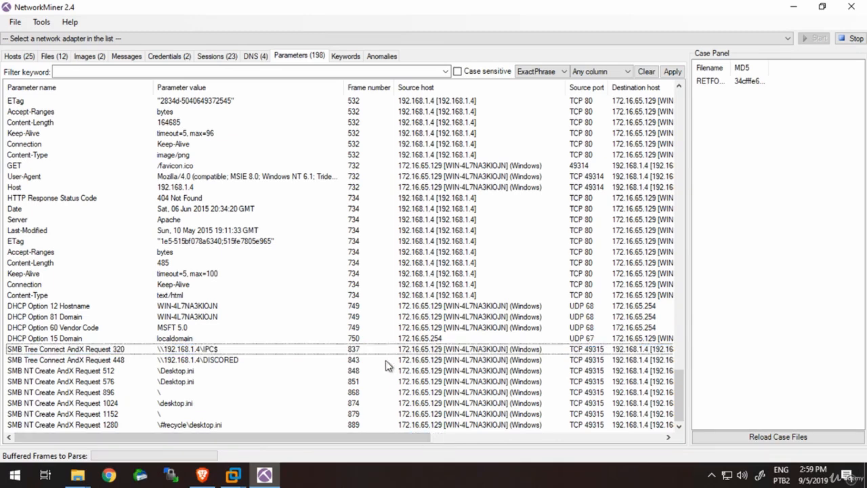
click(382, 353)
drag(393, 441, 667, 440)
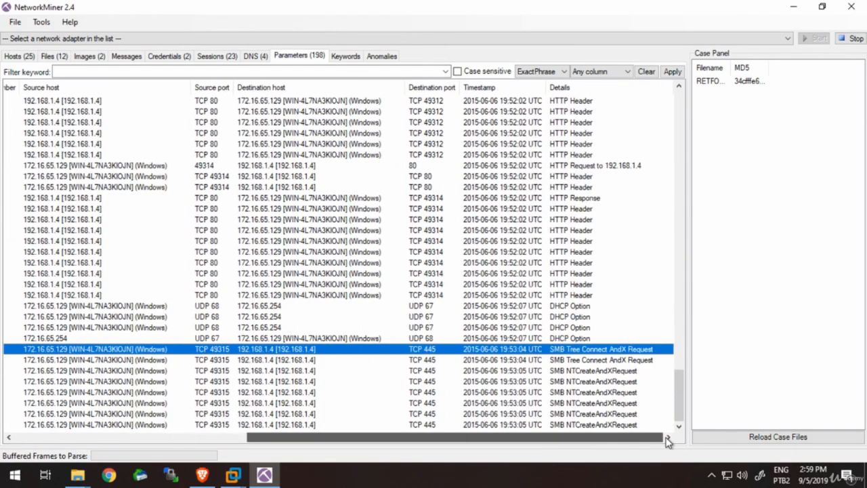
click(461, 364)
click(542, 349)
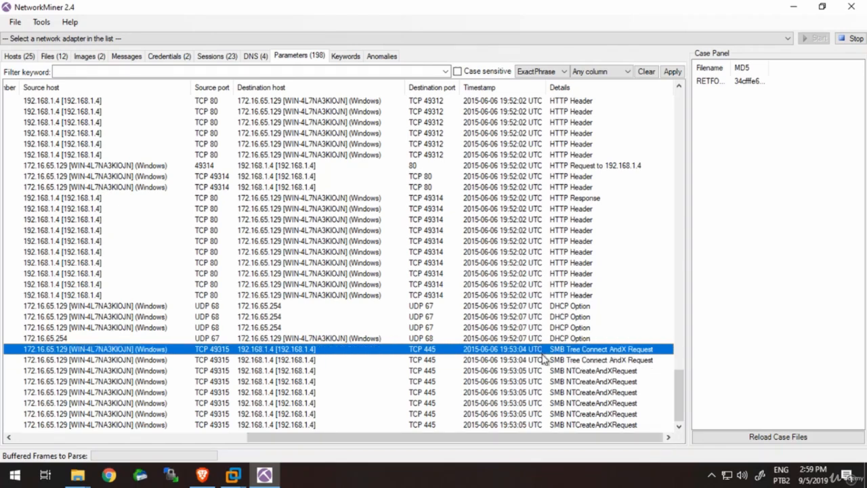
click(545, 360)
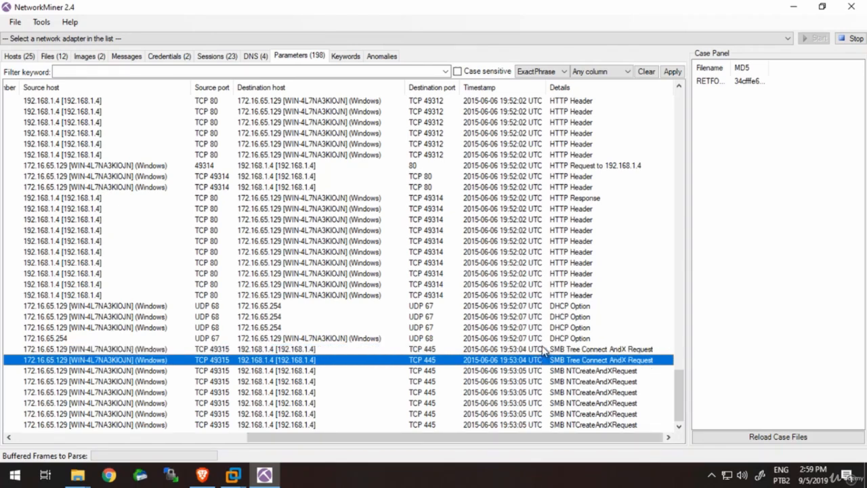
click(544, 350)
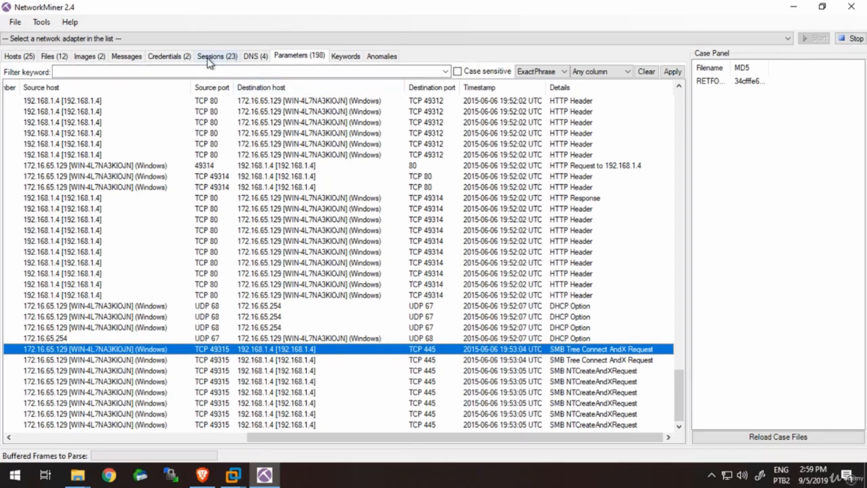
- Recheck the NTLM credentials captured for server 192.168.1.4
click(186, 61)
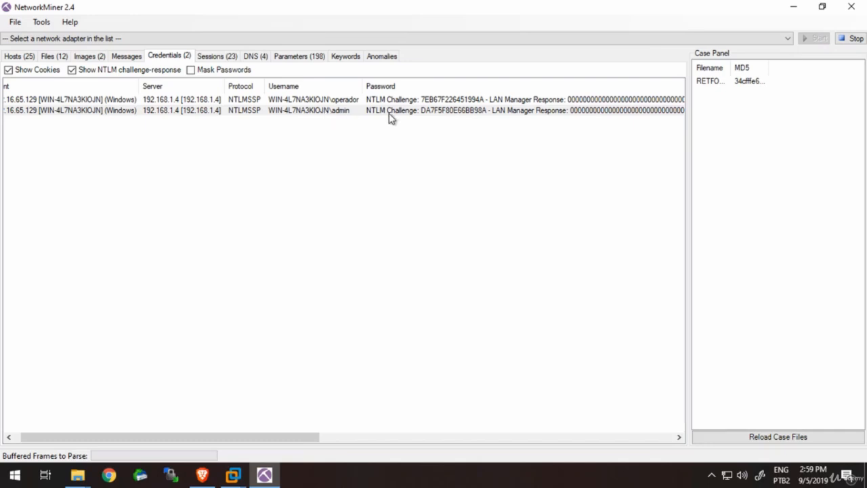
click(346, 443)
drag(346, 445, 11, 421)
- Check the keyword search section and the anomalies list for the capture
click(296, 58)
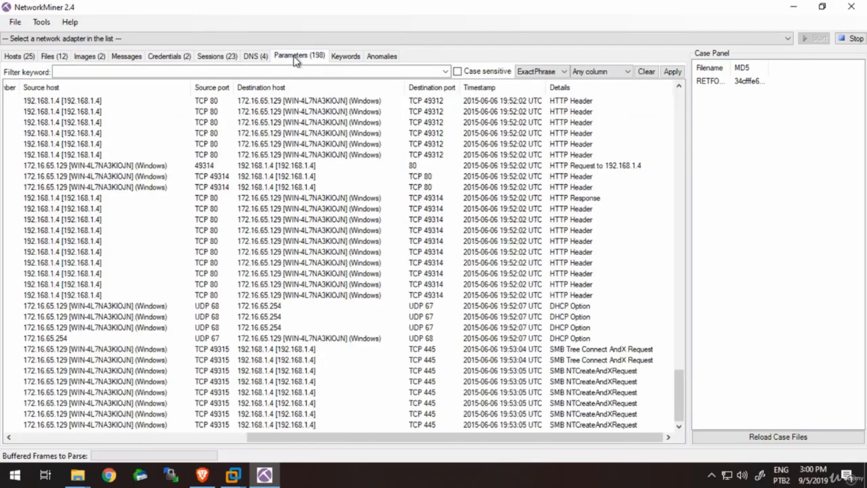
click(346, 59)
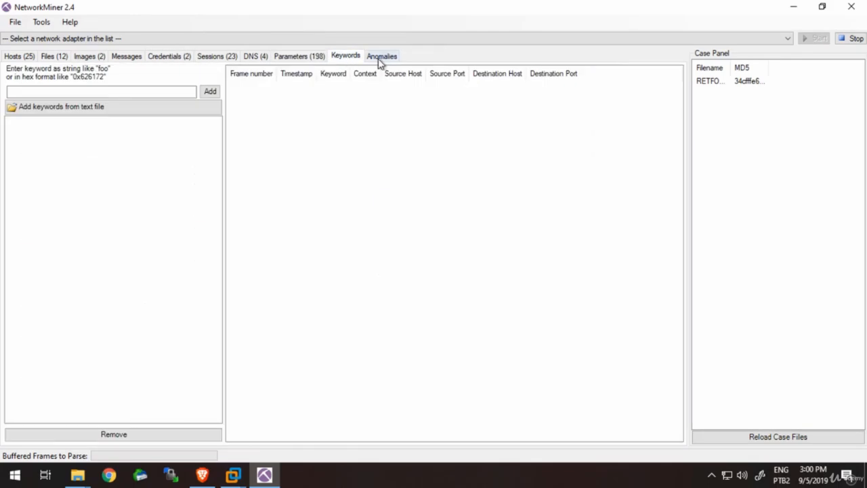
click(377, 59)
- Return to the parameters and step through the DHCP option entries to the SMB tree connect request for \\192.168.1.4\IPC$
click(322, 58)
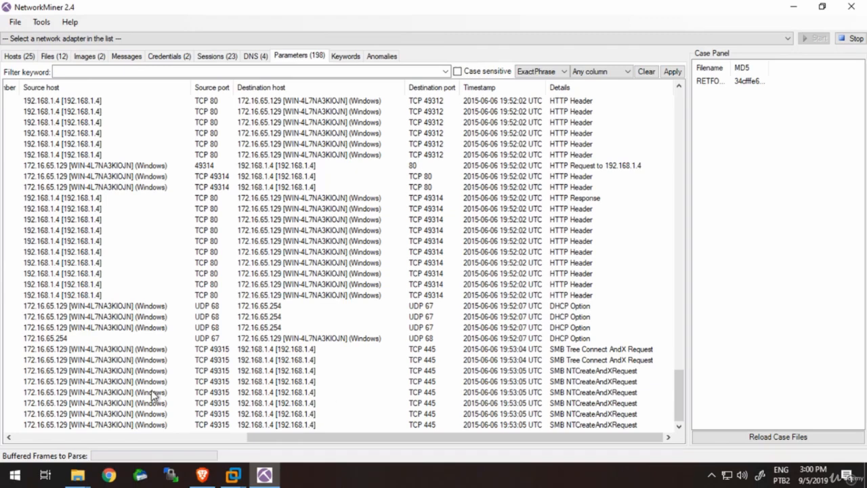
click(122, 436)
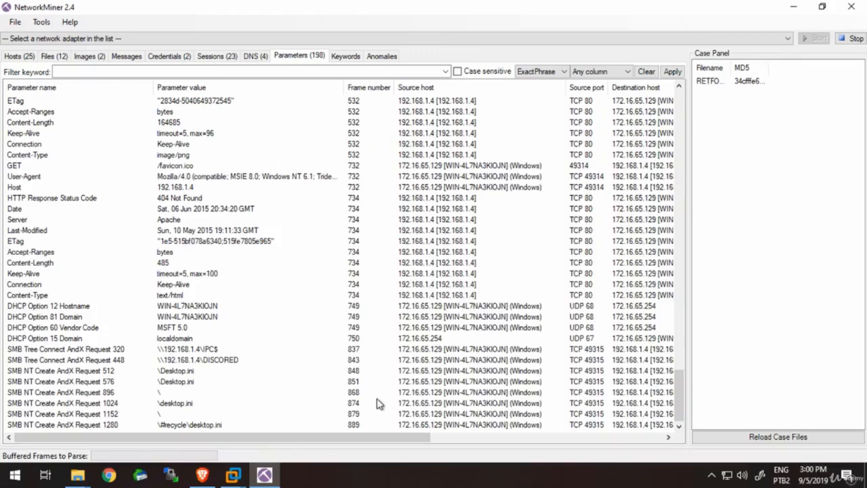
click(184, 321)
key(Down)
key(Down)
key(Down)
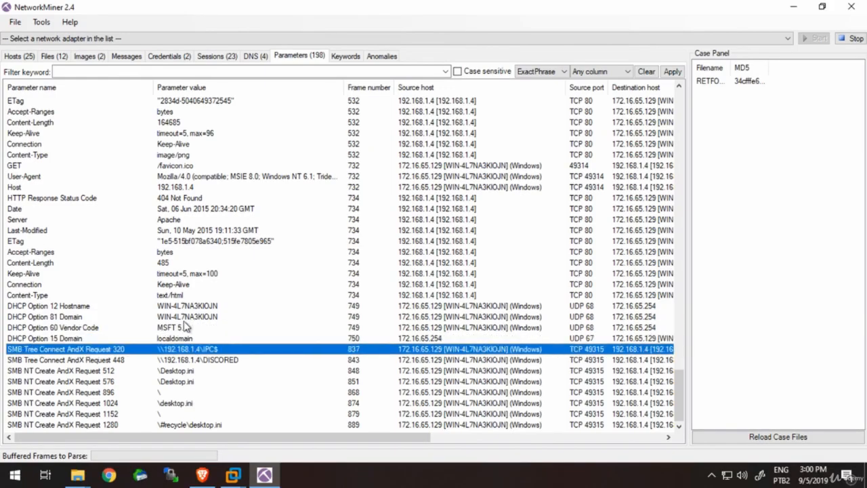
key(Down)
key(Up)
- Inspect the ETag and Last-Modified headers of the HTTP response in frame 734
click(247, 221)
click(299, 243)
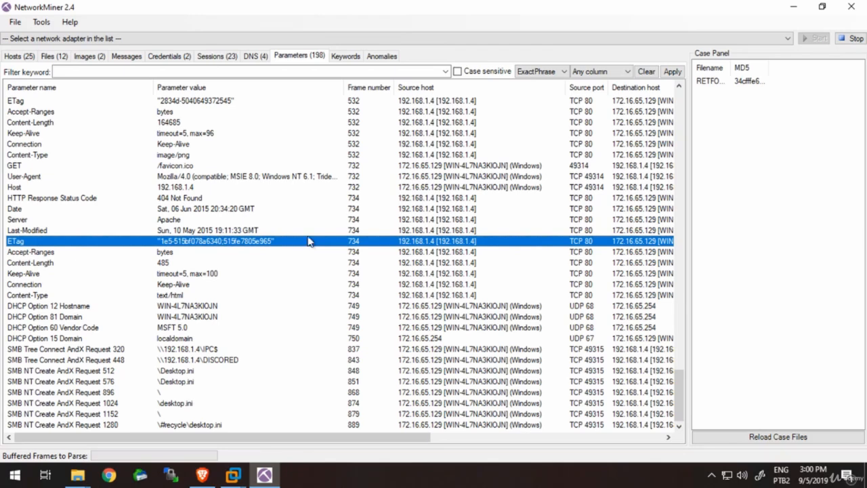
click(326, 233)
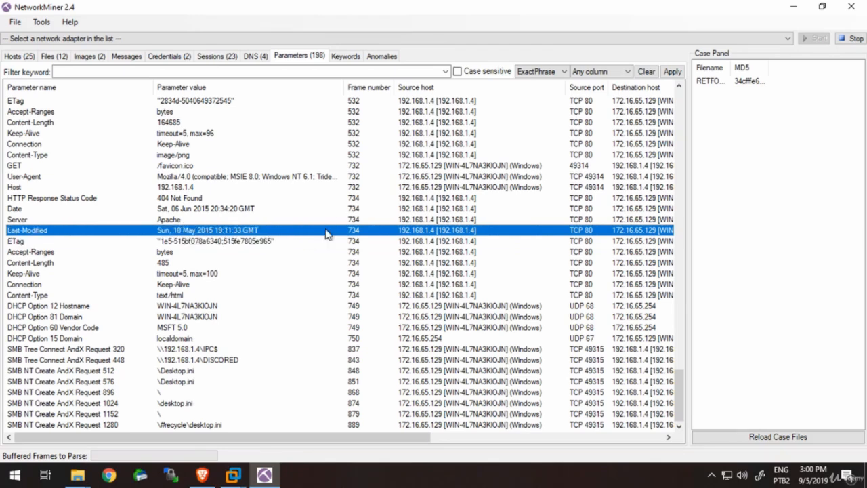
- Examine the details of host 192.168.1.4, collapse its entry, and bring up the extracted files list
click(21, 56)
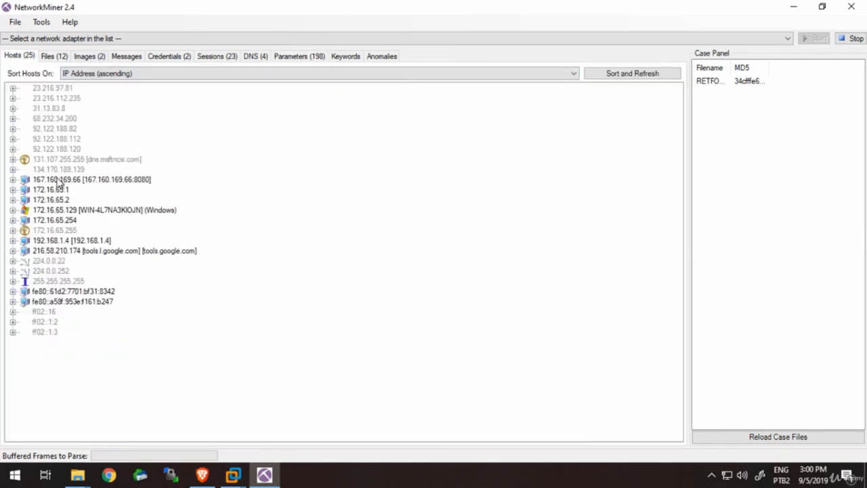
click(168, 213)
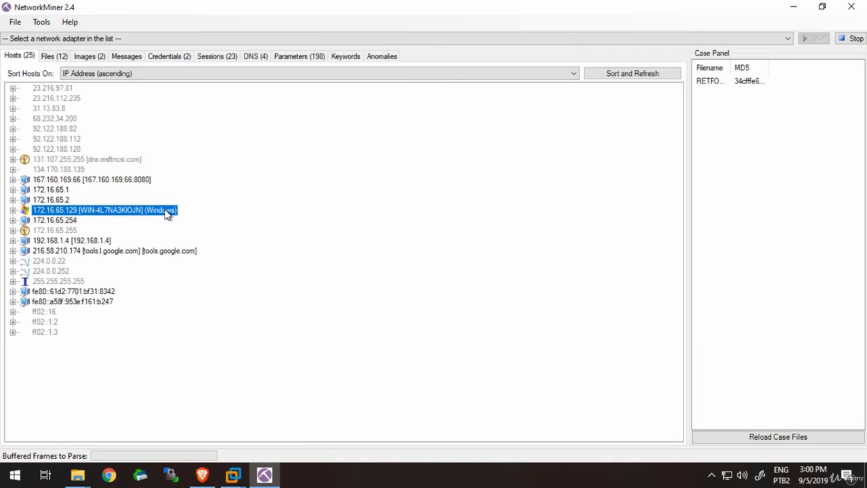
key(Down)
key(Down)
key(Down)
key(Right)
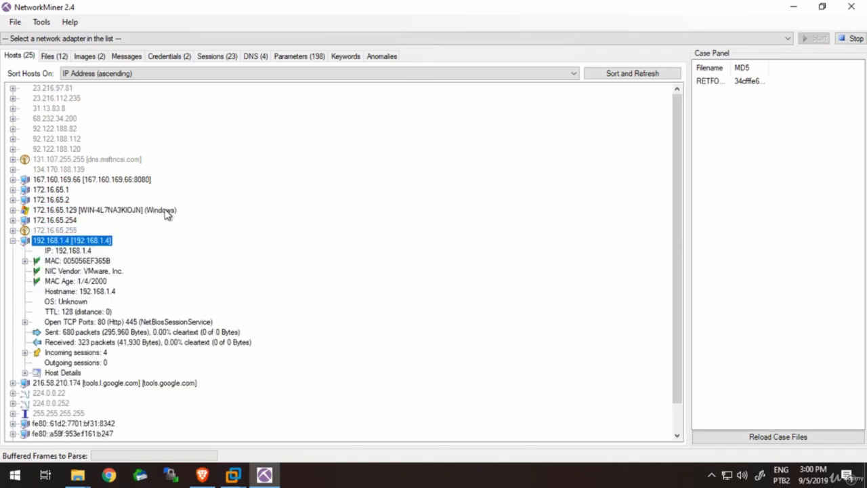
key(Left)
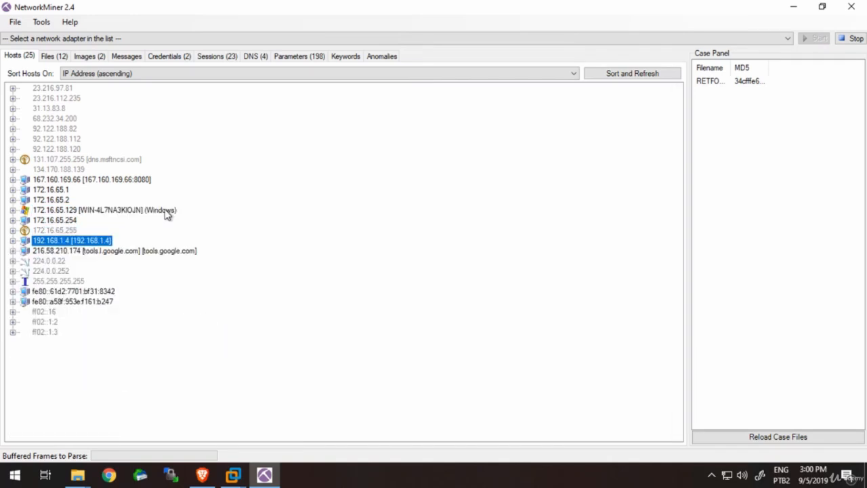
key(Down)
key(Up)
key(Right)
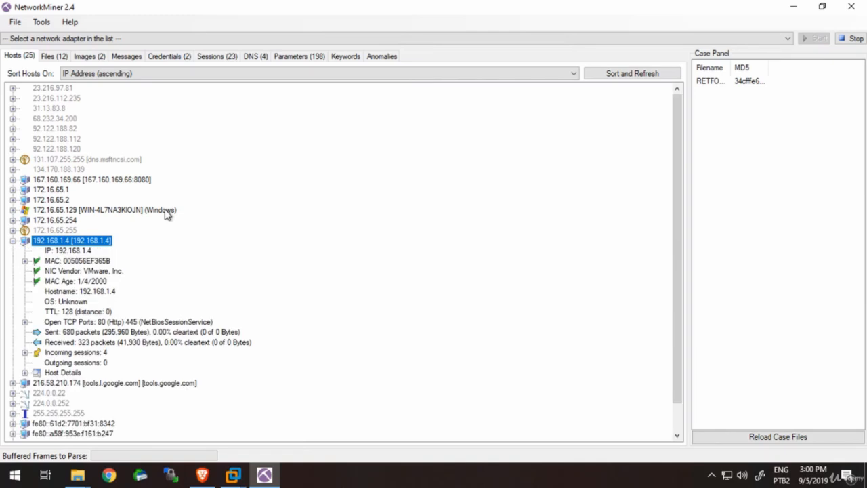
key(Left)
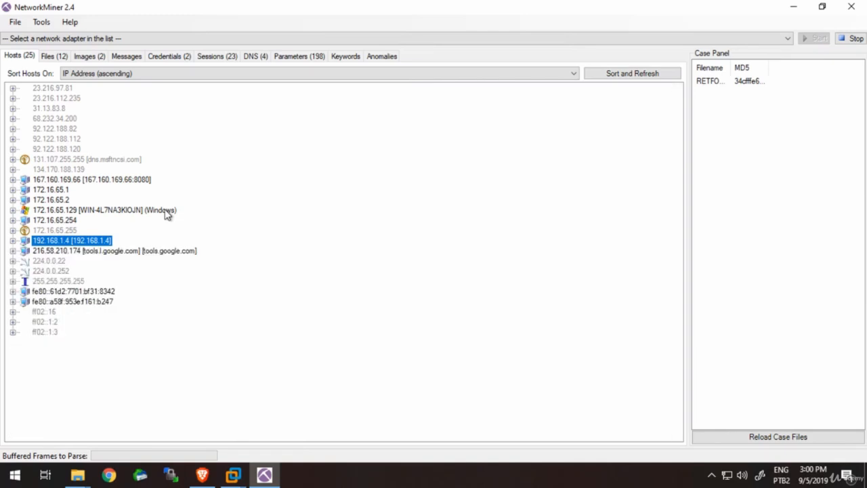
click(55, 58)
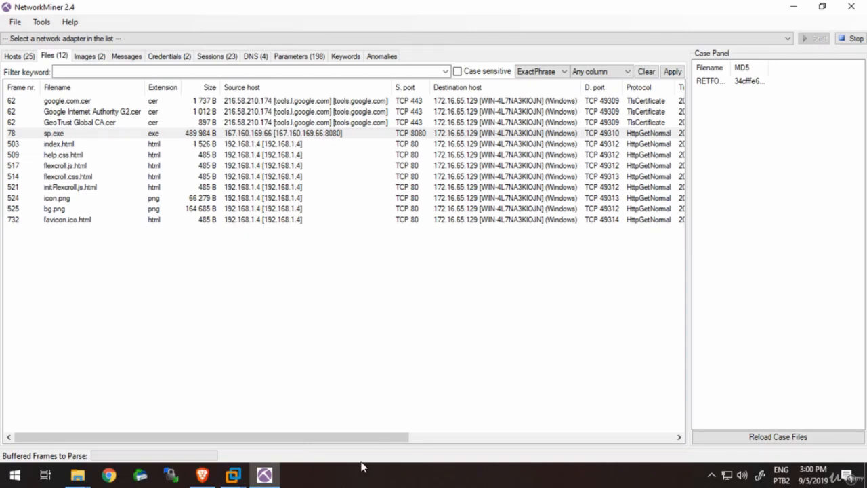
- Switch to Brave to reread the CyberCamp 2015 Forense 2.4 write-up description, and return to NetworkMiner
click(347, 375)
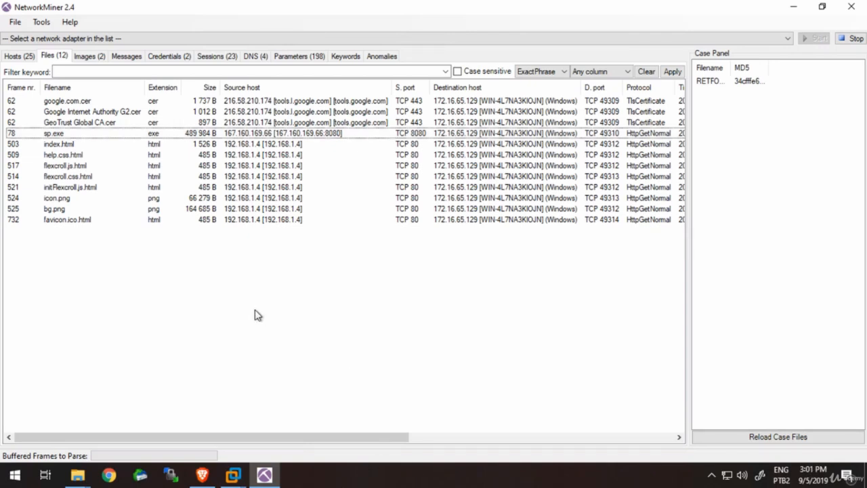
mouse_move(258, 474)
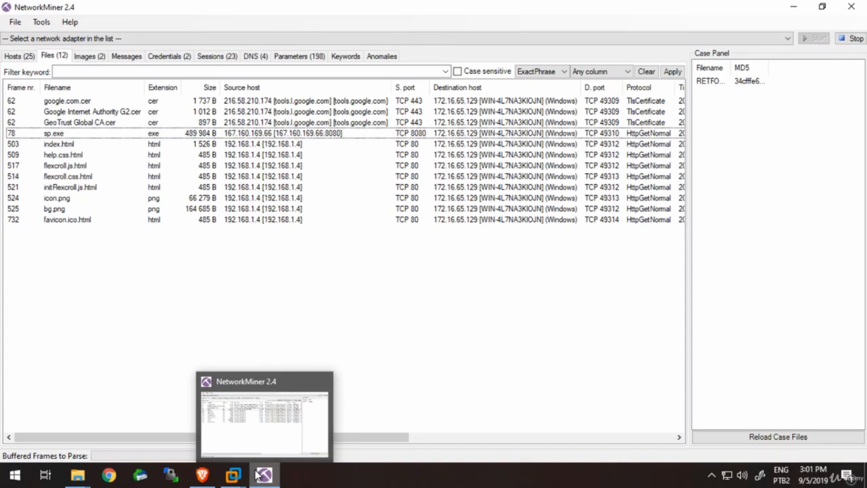
mouse_move(206, 476)
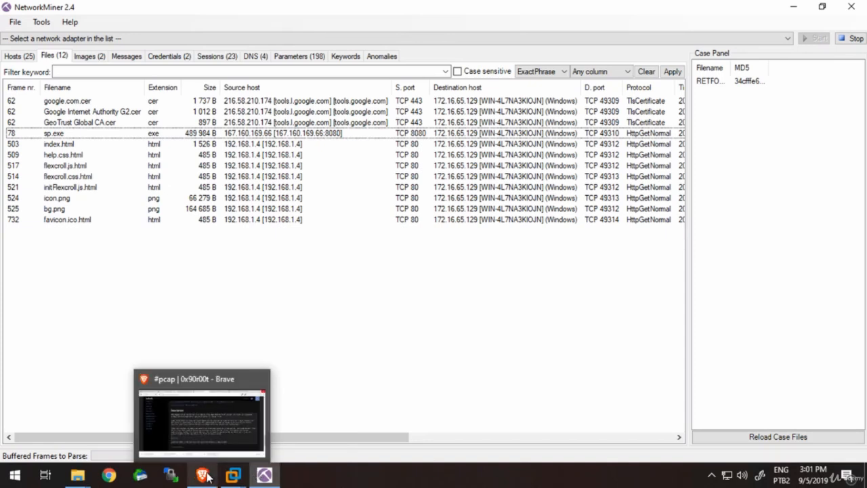
click(222, 422)
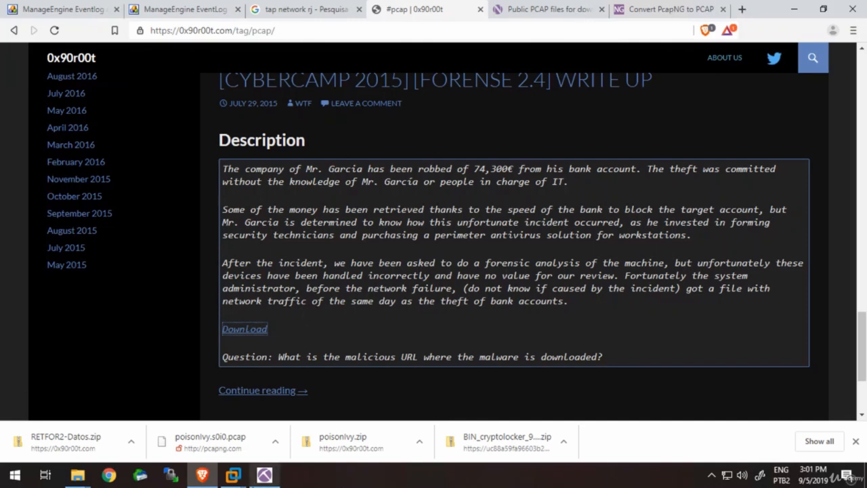
click(264, 474)
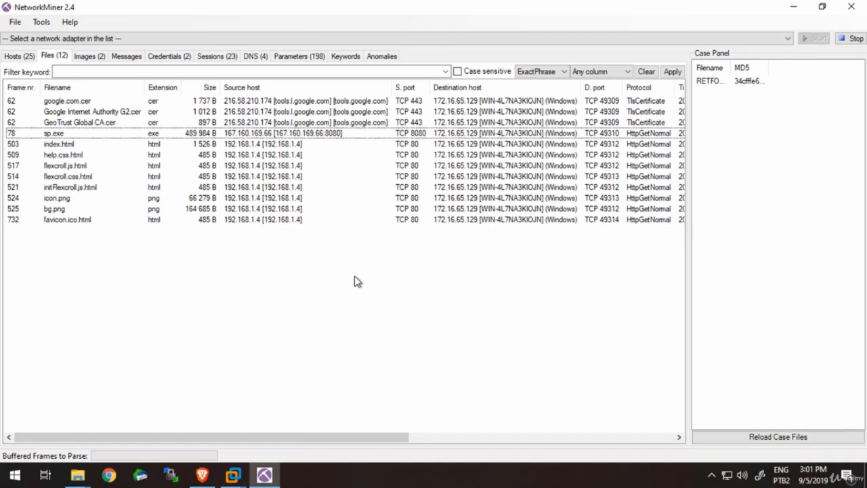
- Switch to Brave, search the web for ettercap, and read the introduction on the Ettercap project's home page
click(202, 475)
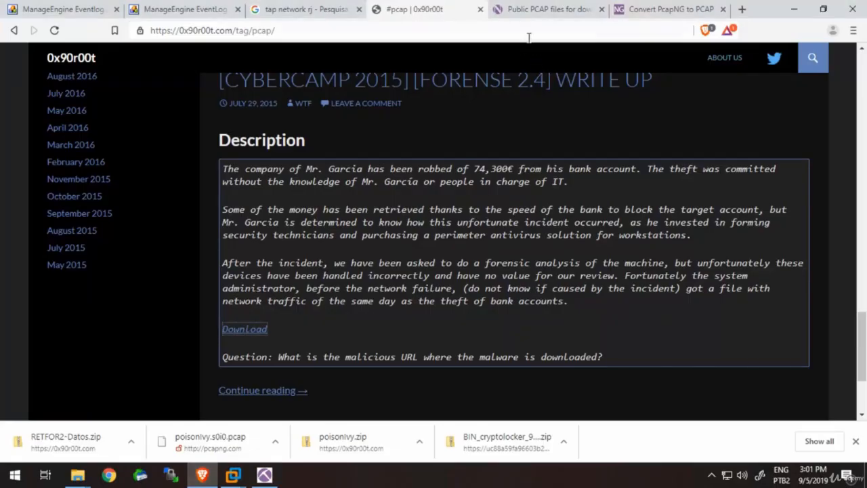
click(529, 37)
text(ettercap)
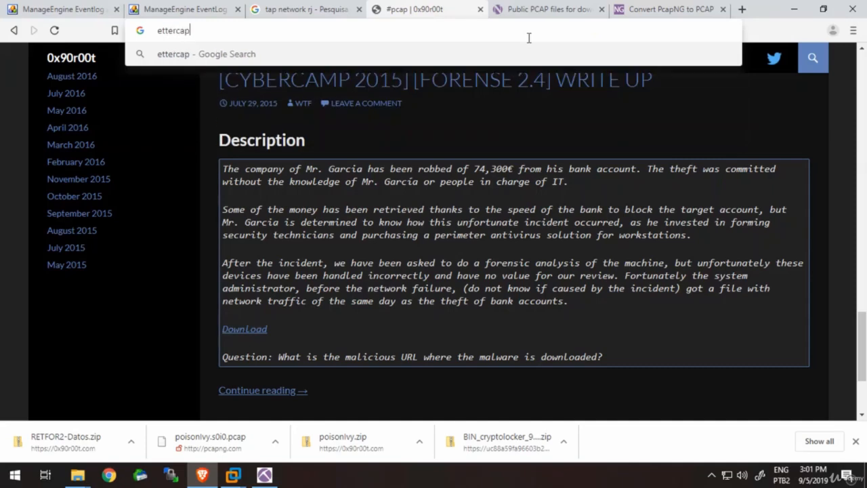
key(Return)
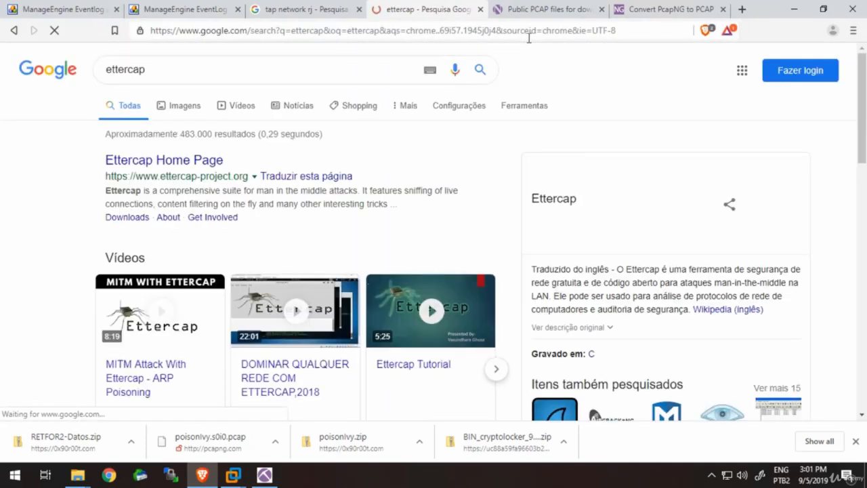
click(177, 162)
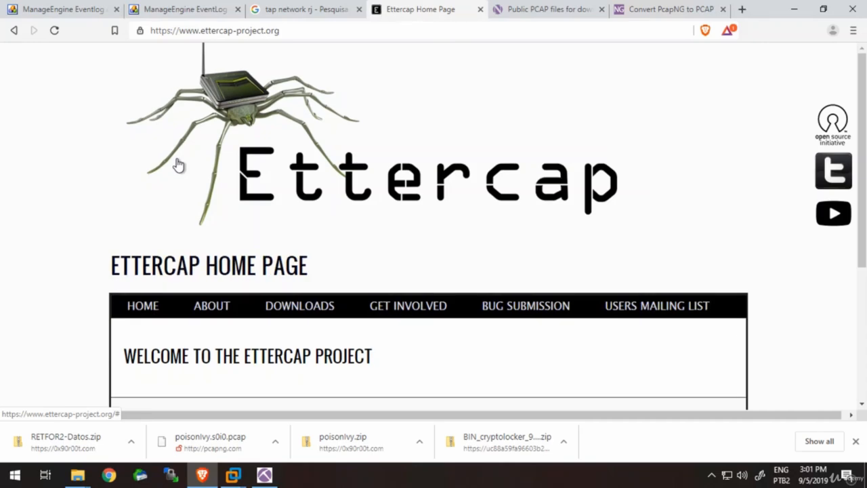
drag(865, 91, 864, 165)
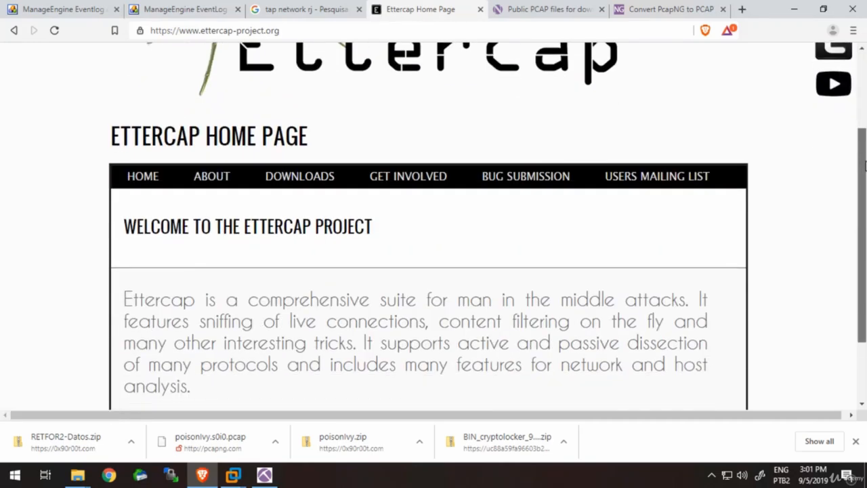
- Search the web for bettercap in place of the Netresec public PCAP page and open the bettercap.org site
click(534, 8)
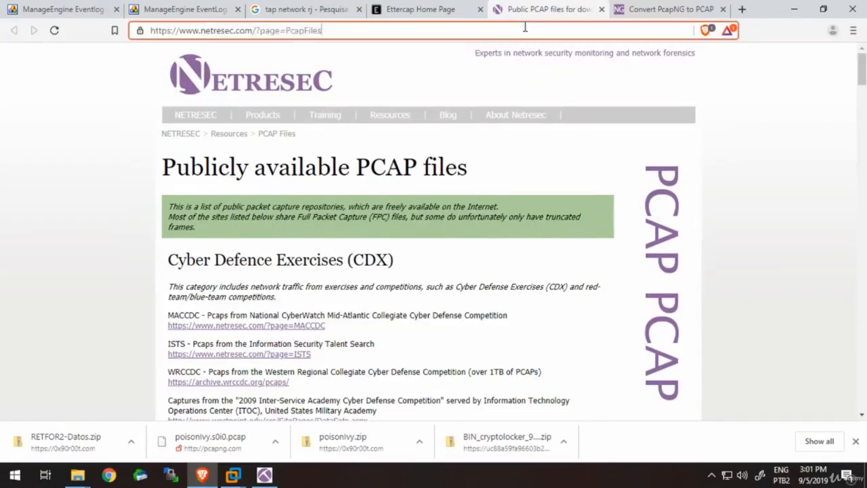
click(525, 27)
text(bettercap)
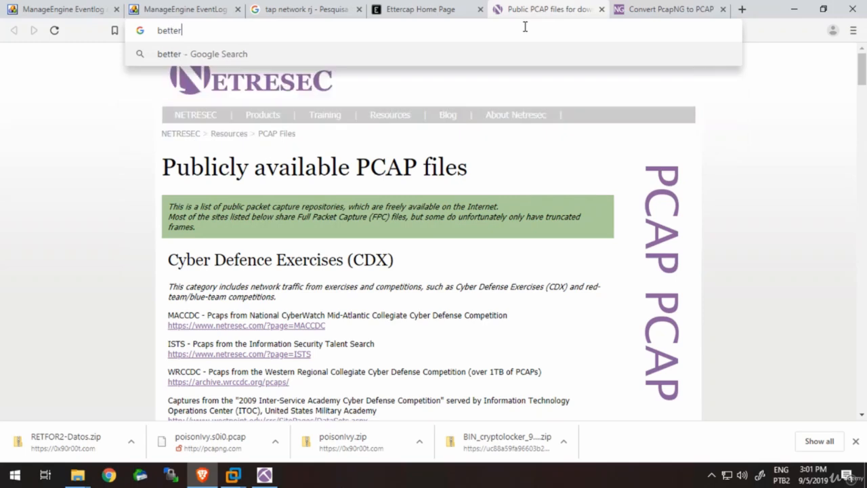
key(Return)
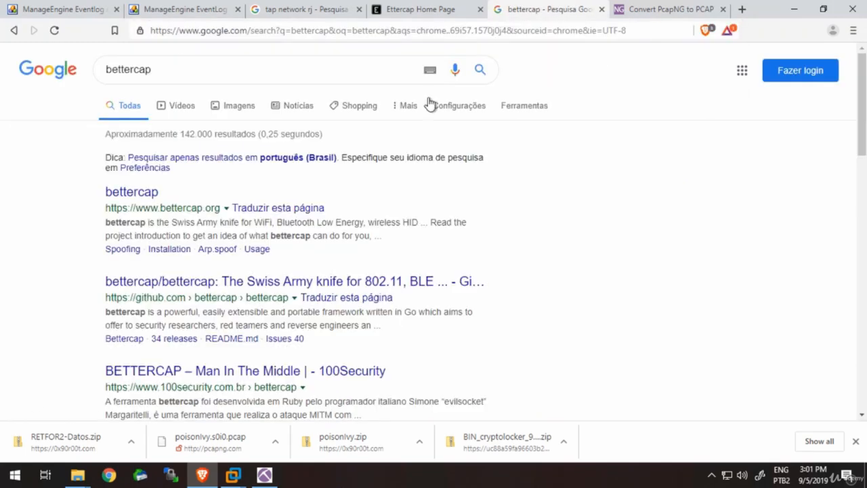
click(146, 196)
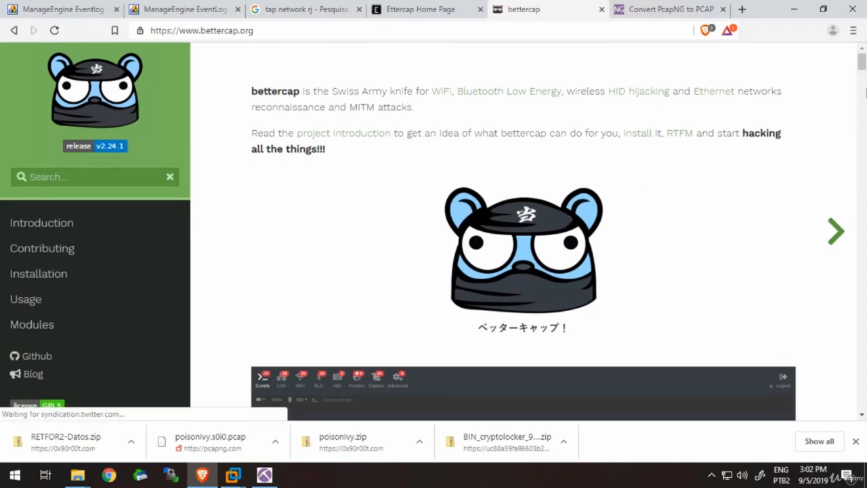
- Look through the bettercap home page, including the interface screenshot, supported platforms and tweets, and return to its introduction
double_click(429, 99)
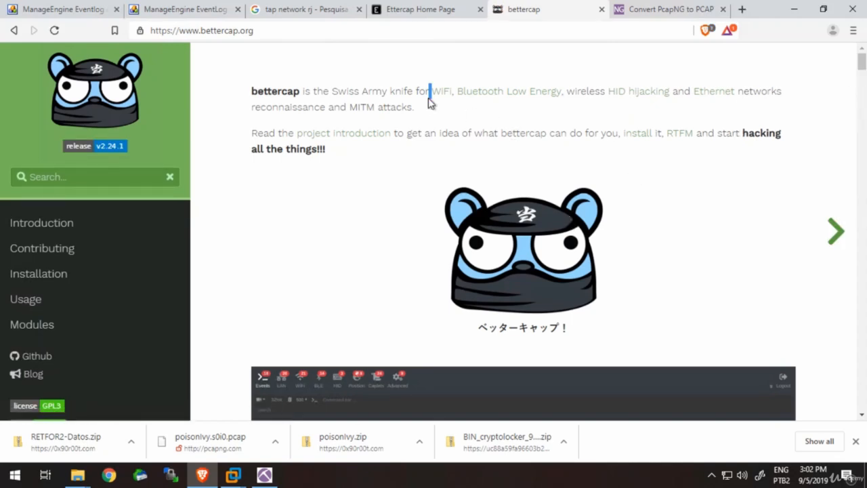
scroll(428, 103, down, 4)
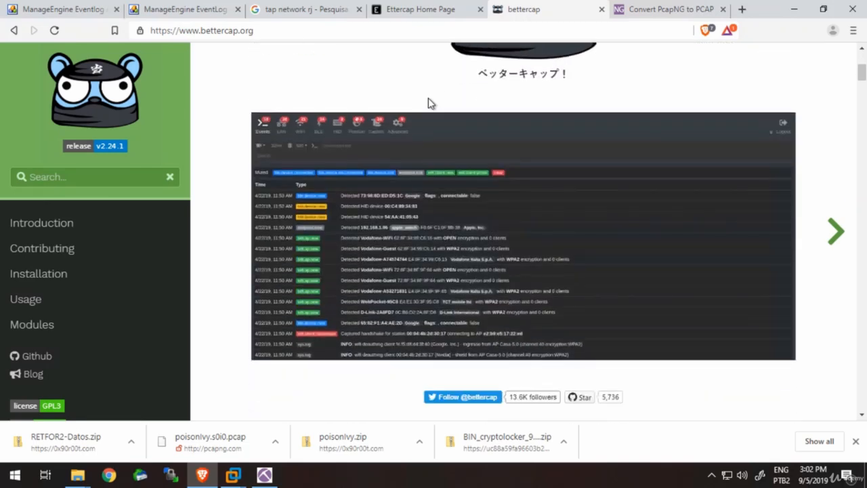
scroll(428, 103, down, 4)
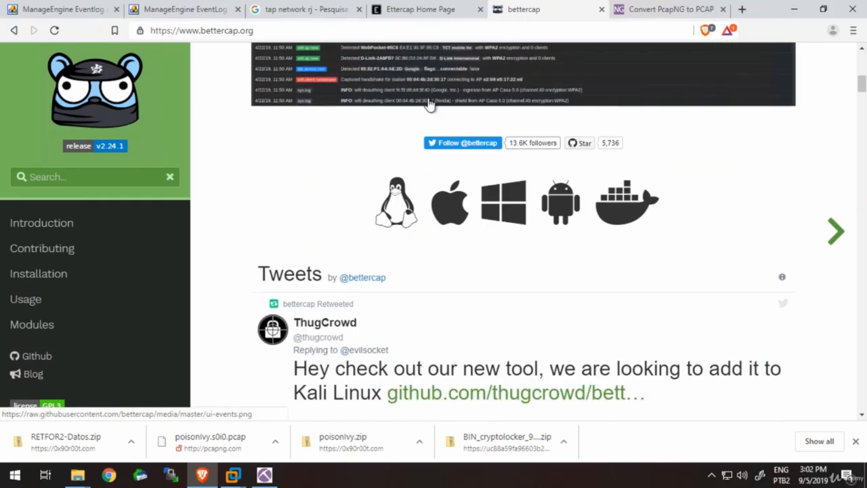
scroll(428, 103, down, 4)
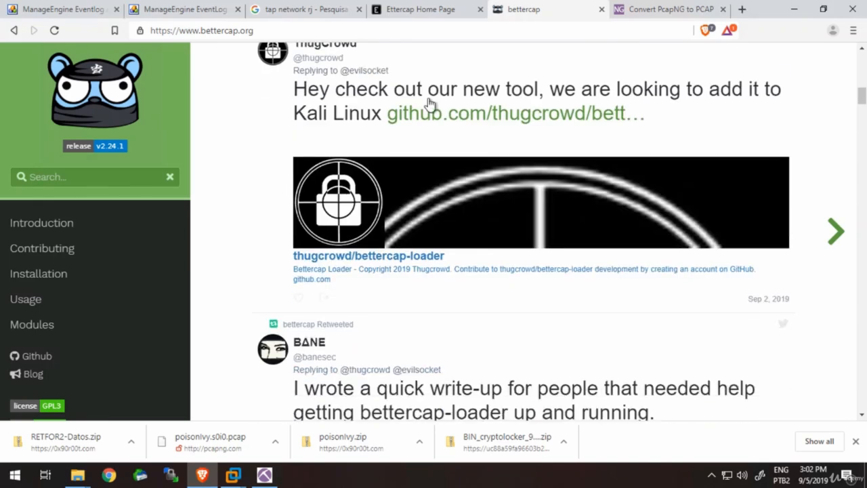
scroll(428, 103, down, 3)
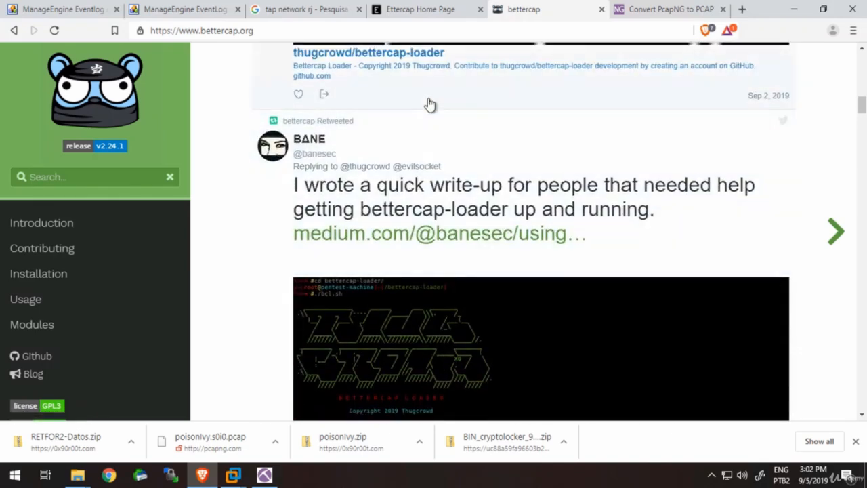
scroll(428, 103, up, 8)
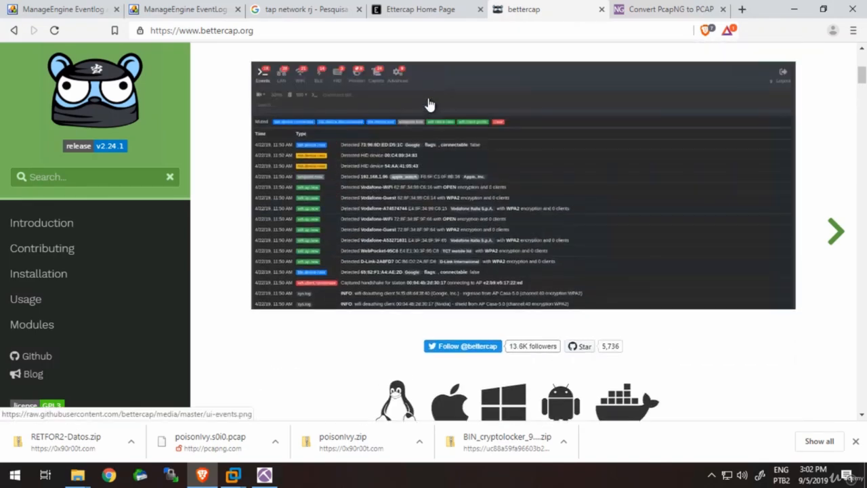
scroll(428, 103, up, 4)
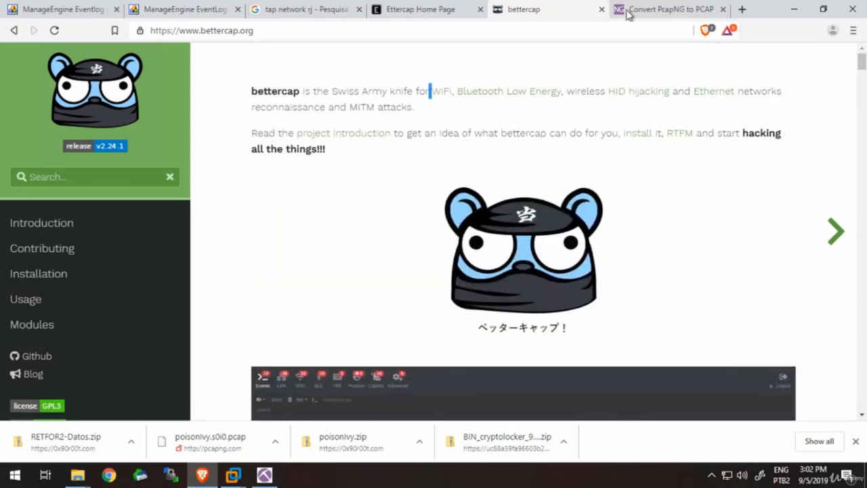
- Revisit the open bettercap and Ettercap home pages
click(650, 11)
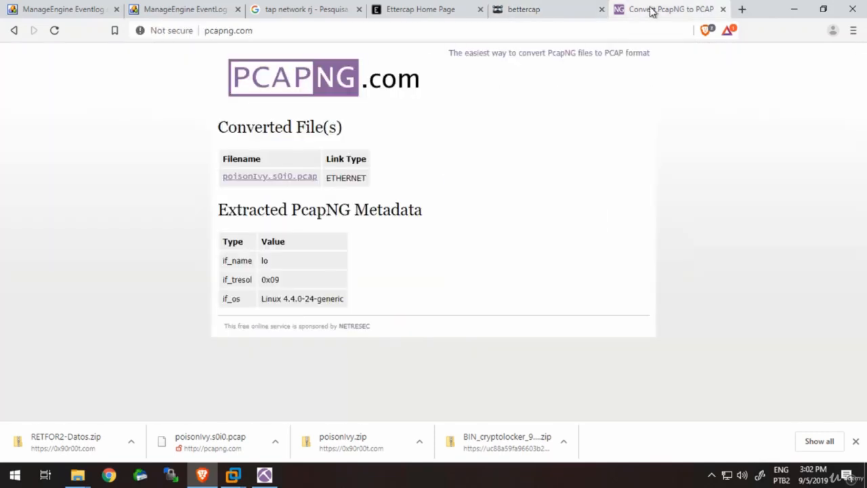
click(568, 9)
click(437, 14)
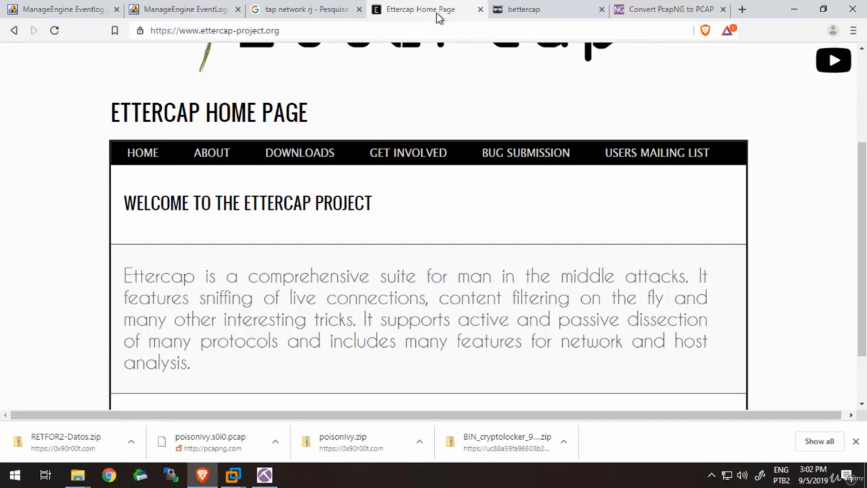
click(685, 10)
click(530, 14)
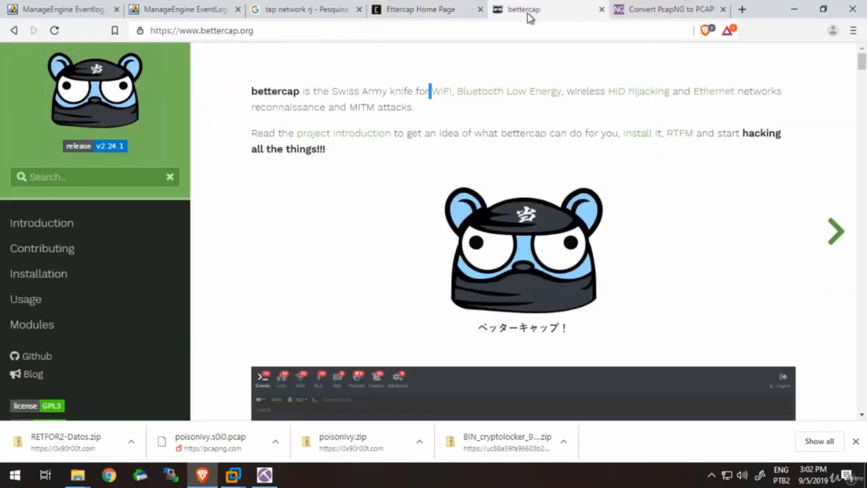
click(437, 17)
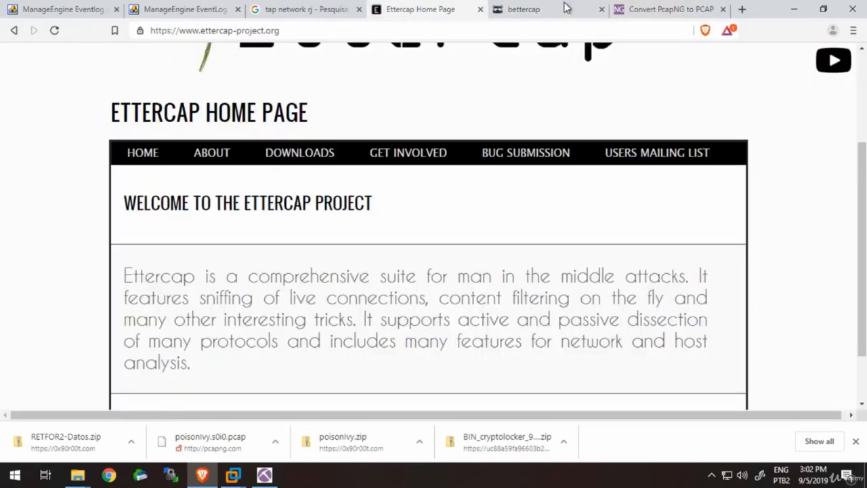
- Search the web for "kali arp spoofing" in place of the PcapNG conversion page
click(666, 9)
click(631, 33)
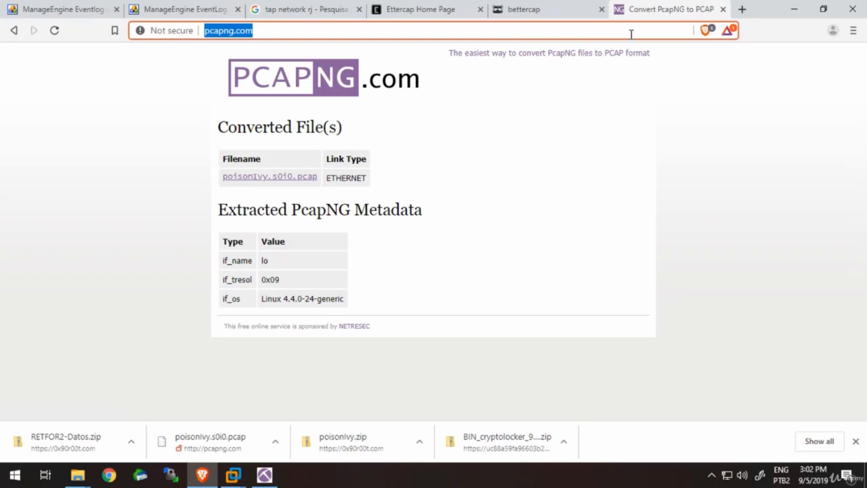
text(kali arp )
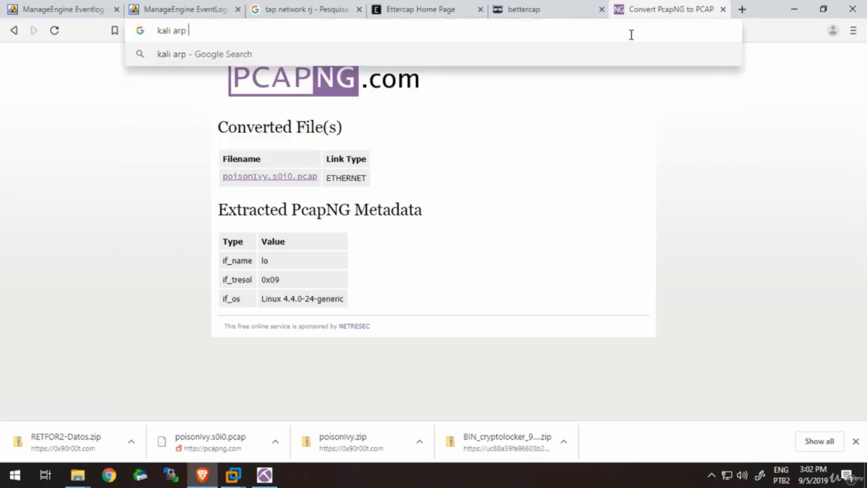
text(spoofin)
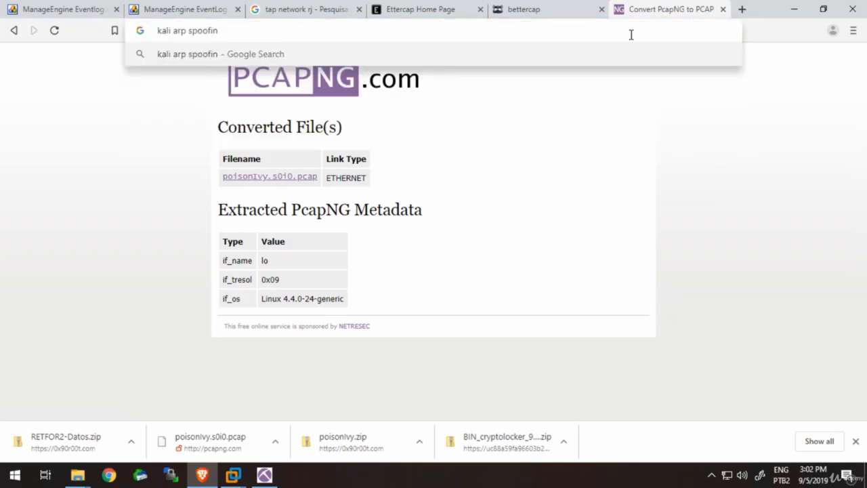
text(g)
key(Return)
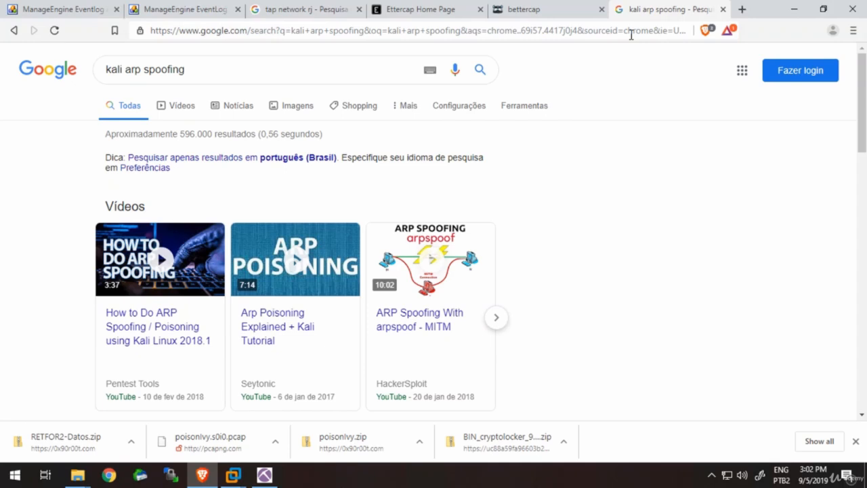
- Show the image results for the search and enlarge the nujakcities picture of the three-step arpspoof commands
click(294, 108)
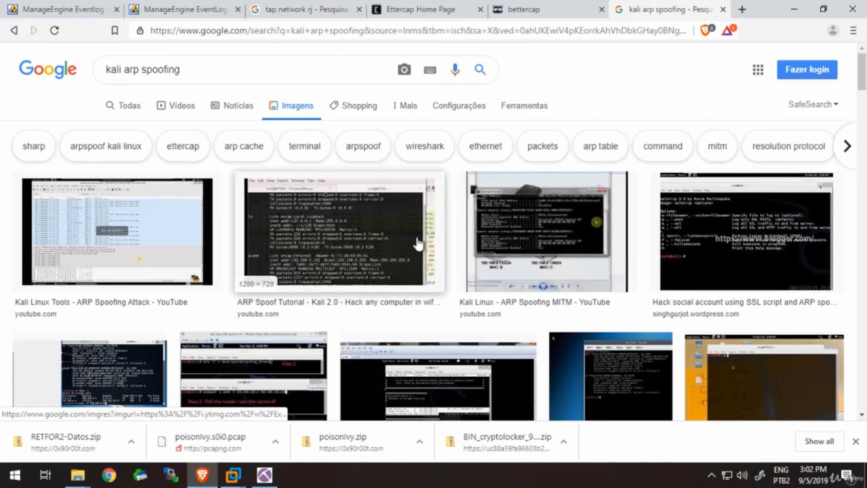
click(137, 377)
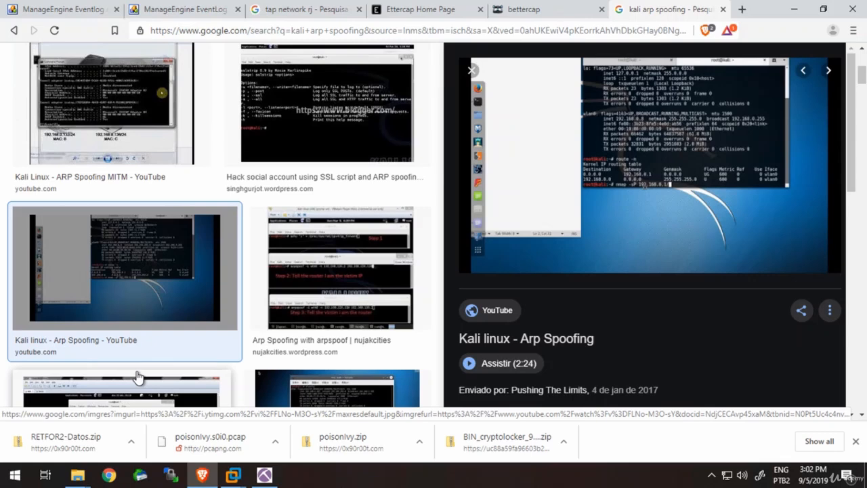
click(343, 267)
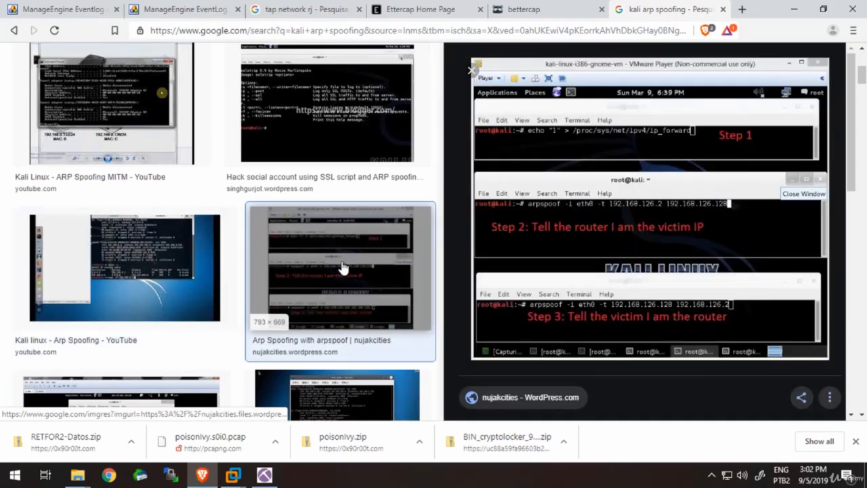
right_click(544, 185)
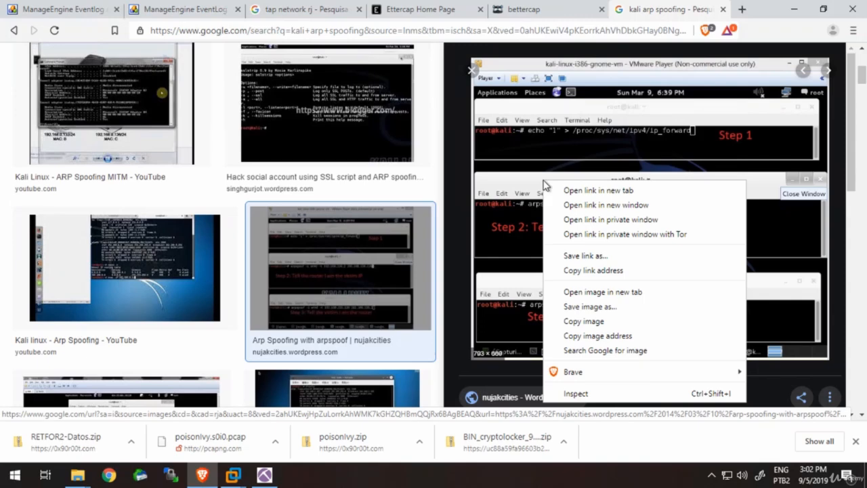
click(592, 206)
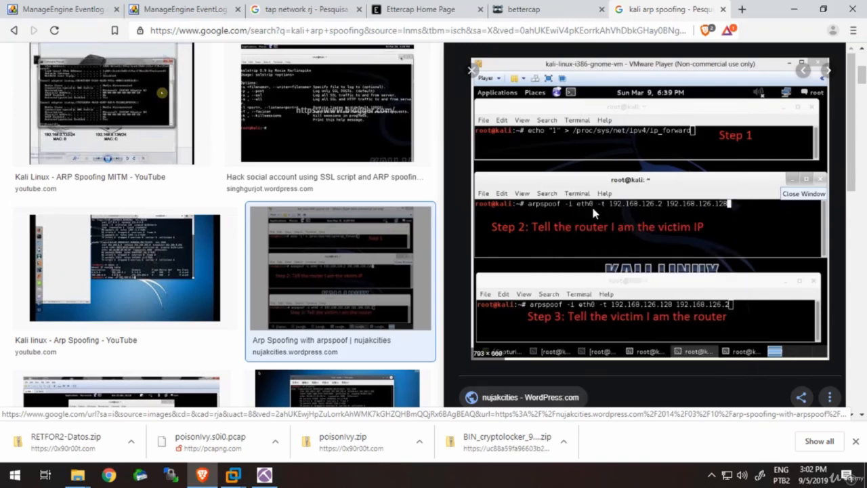
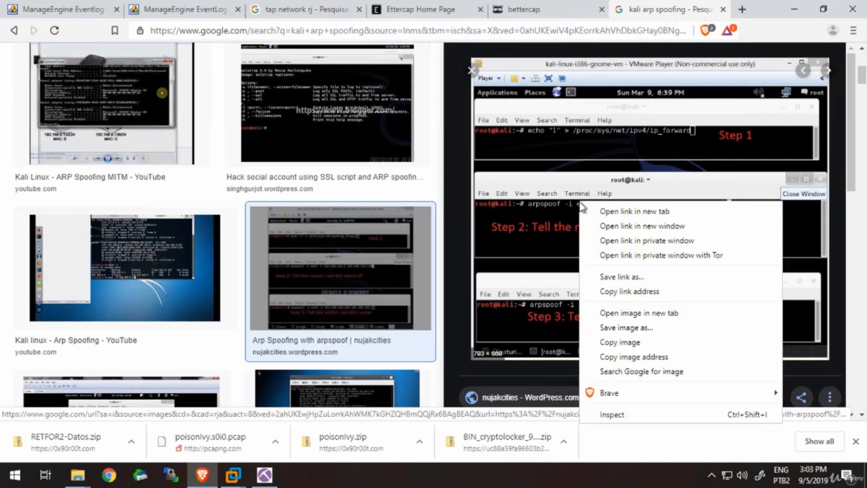
- Open the enlarged nujakcities picture of the three-step arpspoof commands as an image in a new browser tab
click(650, 313)
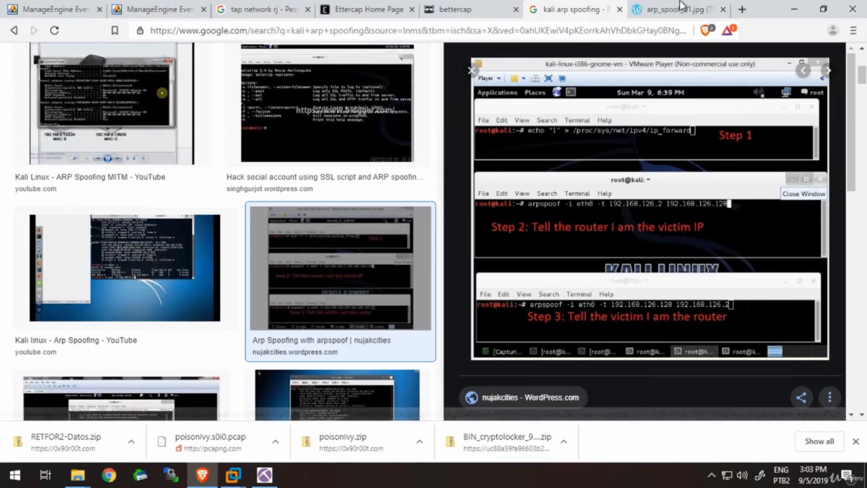
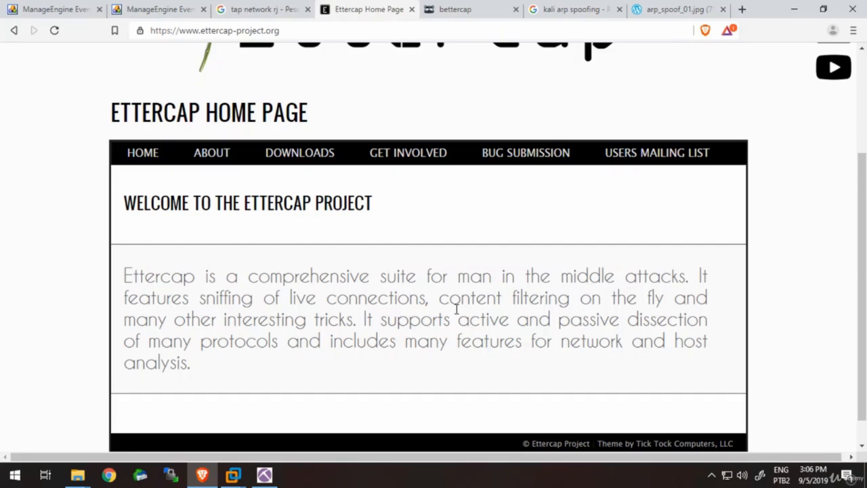
- Review the Ettercap home page, view the bettercap home page for comparison, and return to the Ettercap page
scroll(457, 310, down, 1)
scroll(457, 310, up, 3)
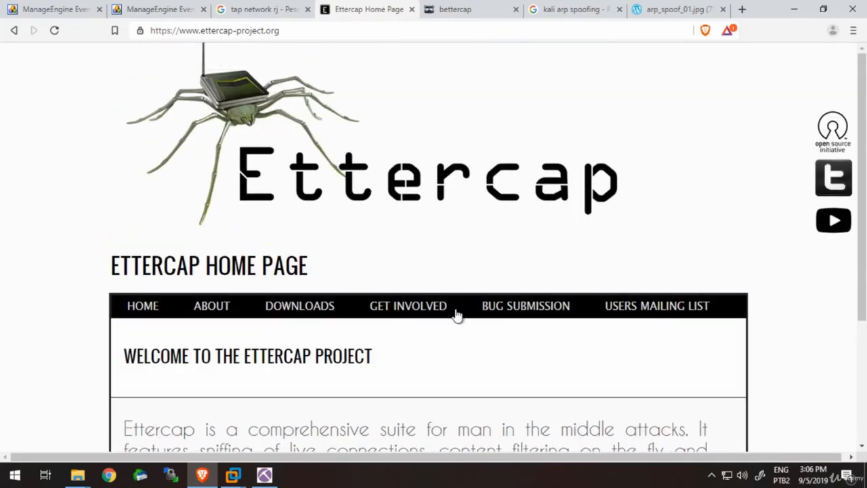
click(467, 20)
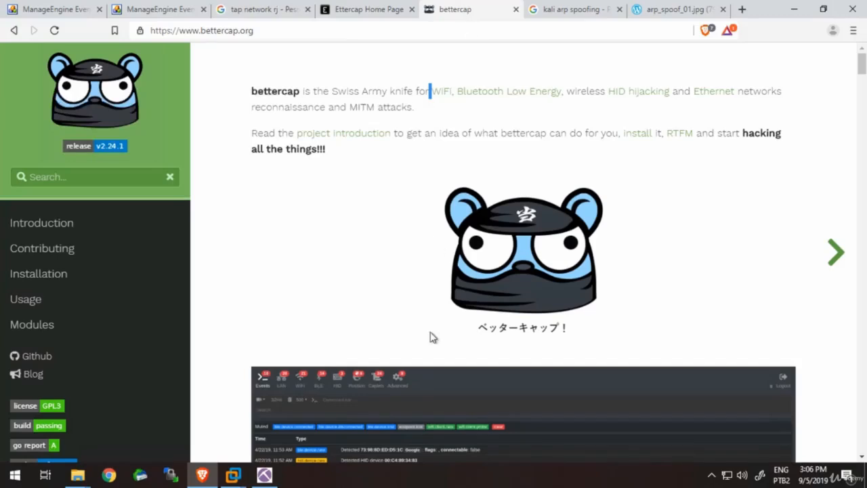
click(380, 10)
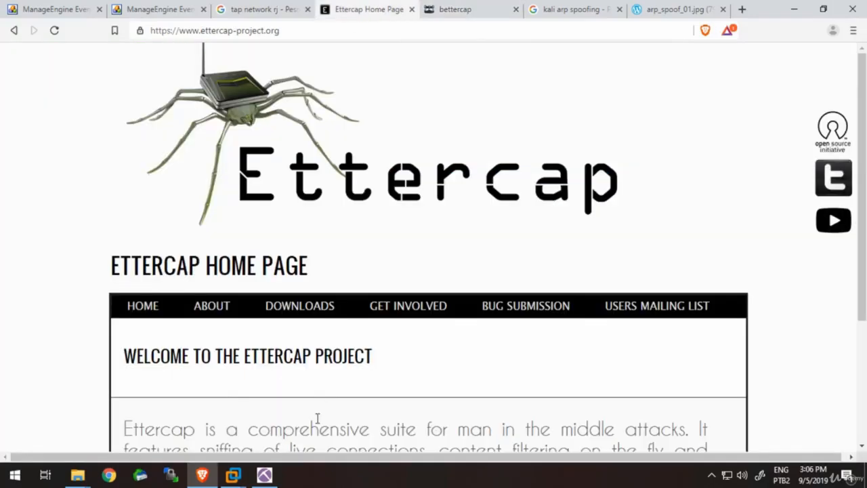
- Switch to NetworkMiner to view the extracted files list, and return to the browser to read the Ettercap project description
click(271, 476)
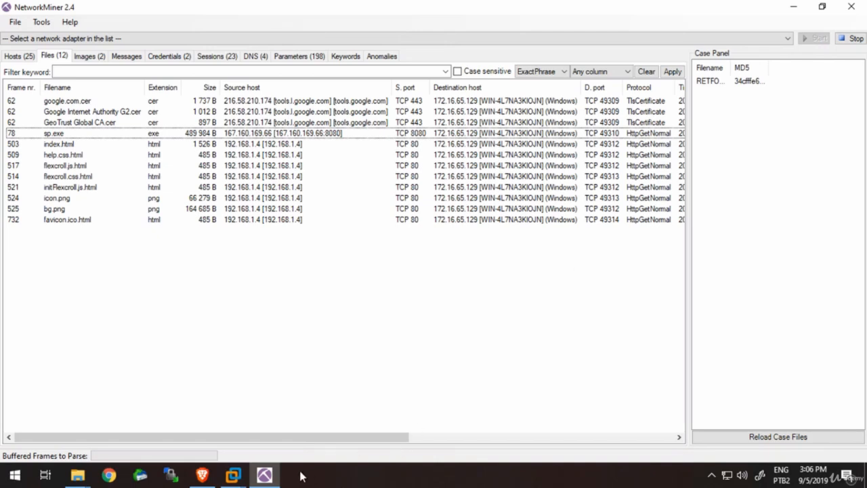
click(268, 477)
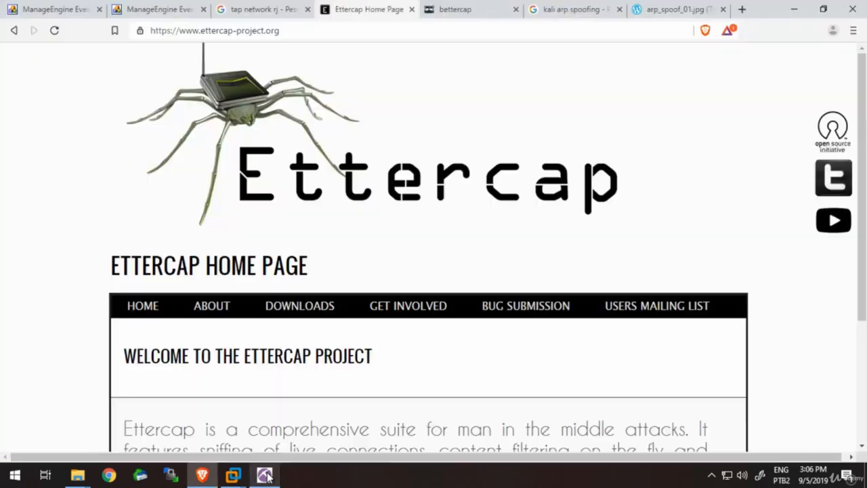
scroll(431, 244, down, 1)
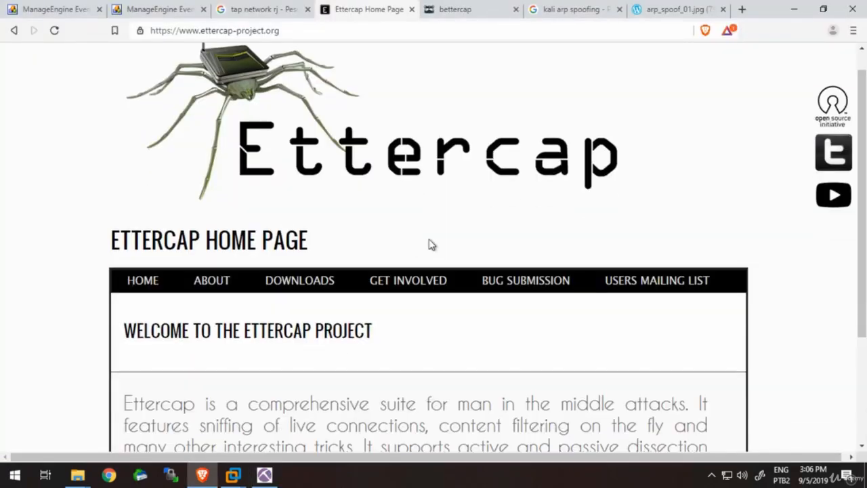
scroll(429, 240, down, 2)
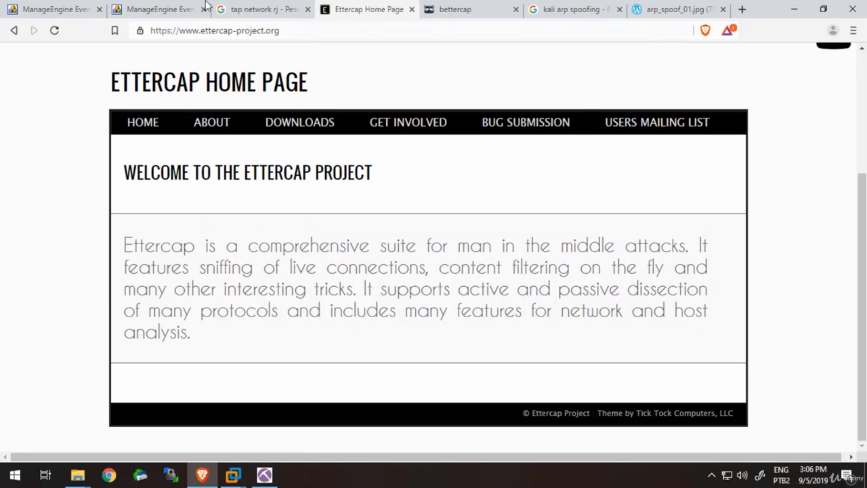
scroll(379, 116, up, 3)
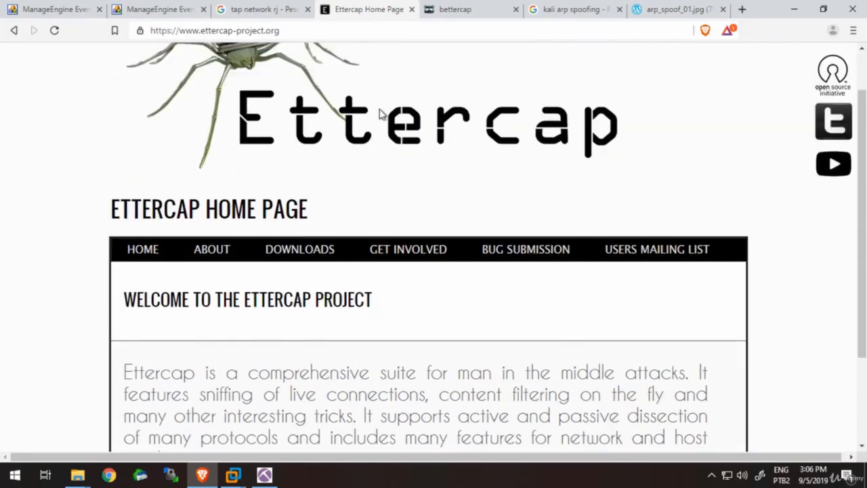
scroll(381, 116, down, 3)
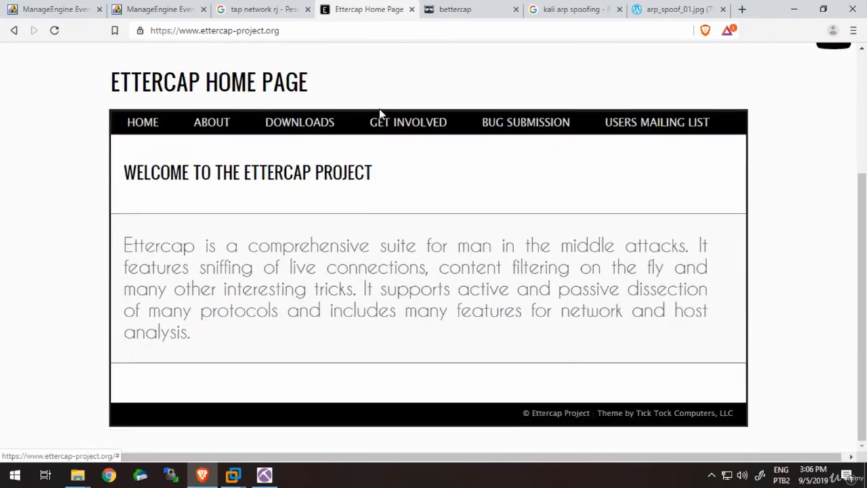